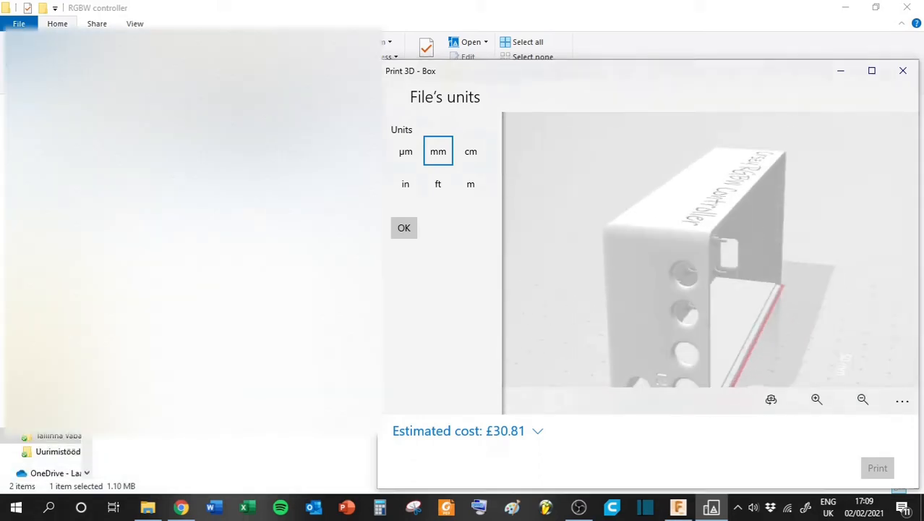
- Open the Box model from the RGBW controller folder in Print 3D and inspect it from another angle
double_click(181, 148)
drag(622, 235, 769, 241)
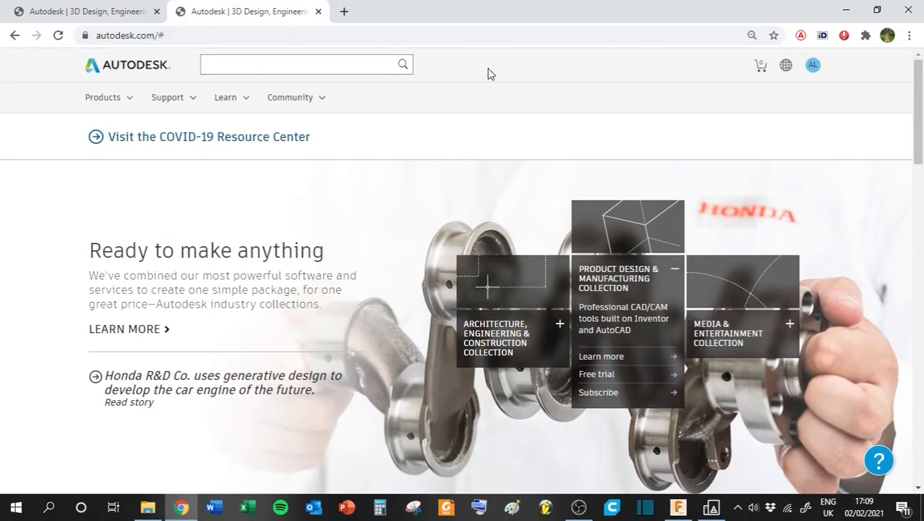
- Go from the Autodesk home page through the Fusion 360 product and free trial pages to the personal, hobby use page
click(125, 101)
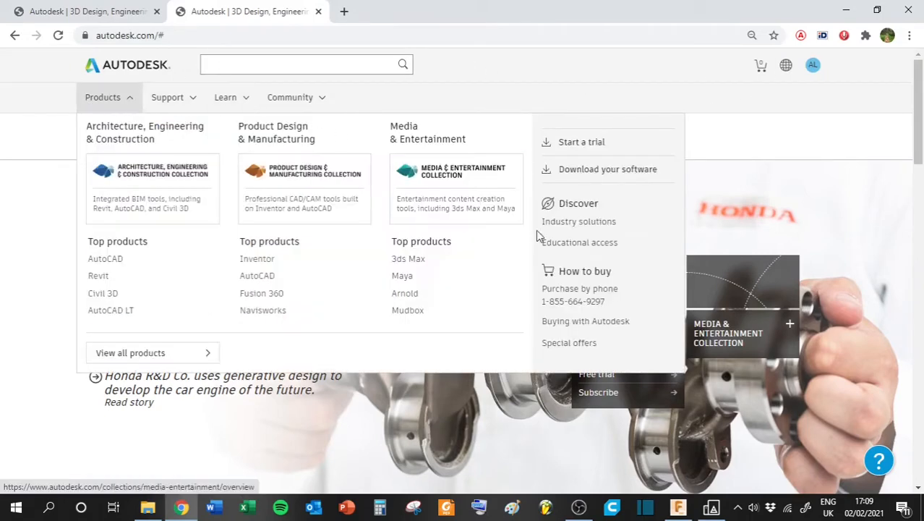
click(264, 293)
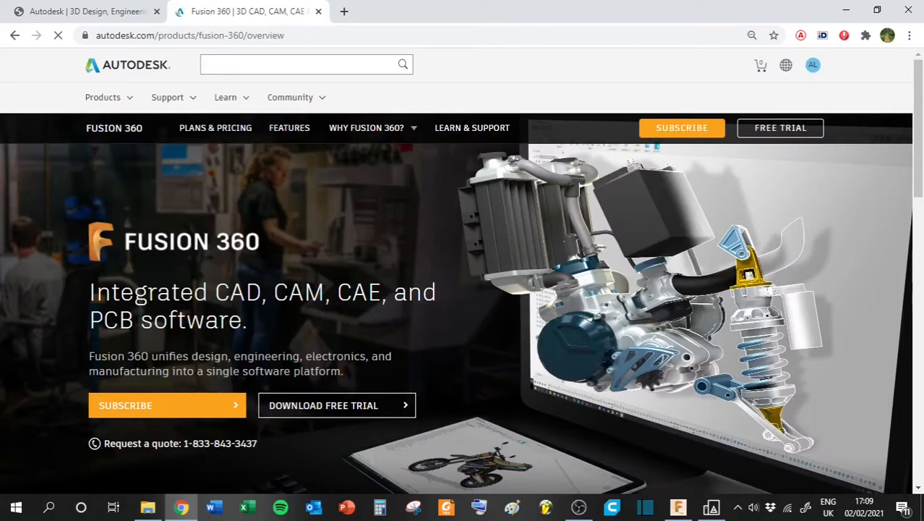
scroll(89, 281, down, 4)
scroll(88, 281, up, 2)
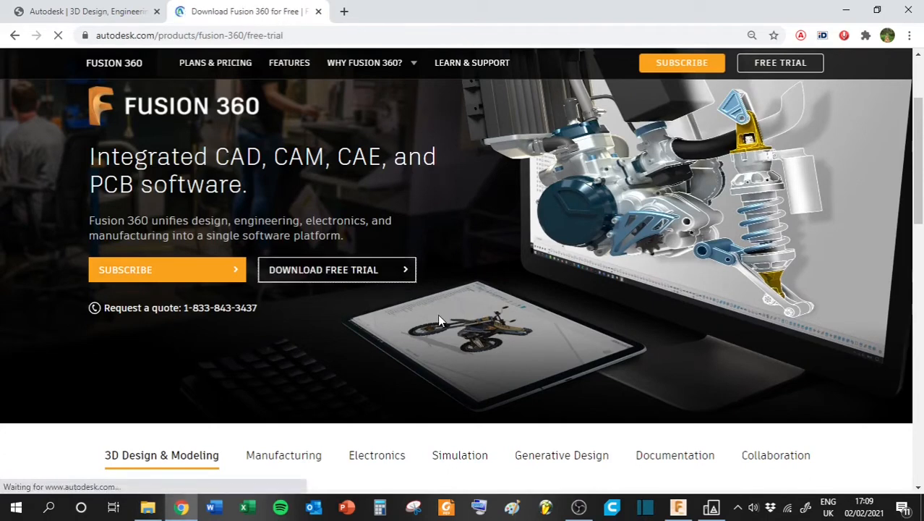
scroll(239, 295, down, 4)
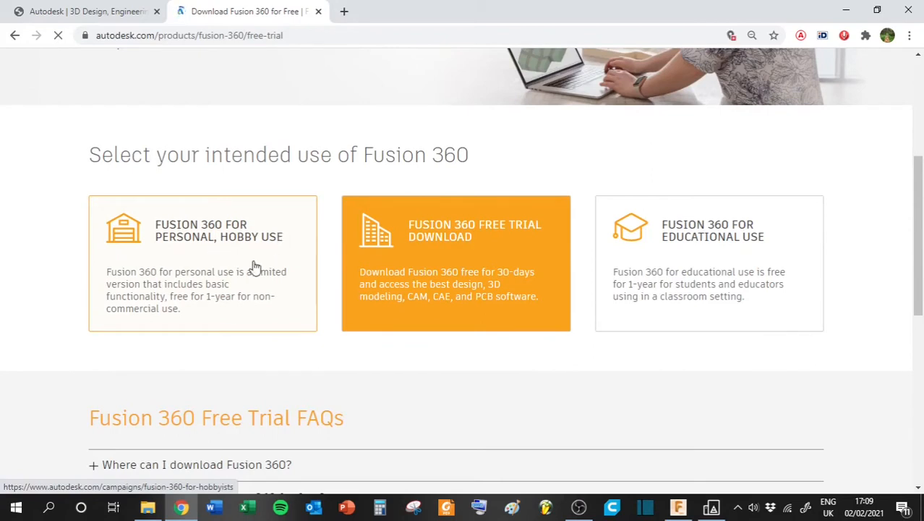
click(213, 276)
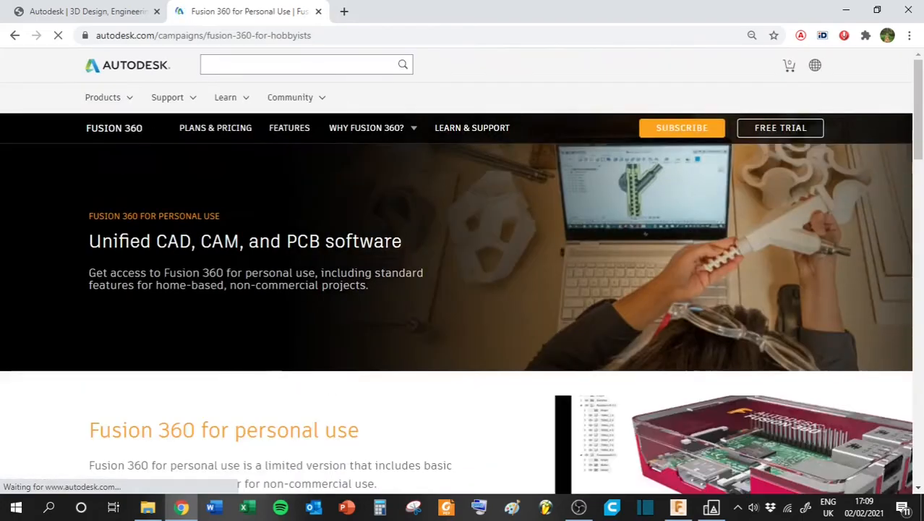
- Look through the personal-use page for the Fusion 360 download link in the download and install section
scroll(311, 279, down, 2)
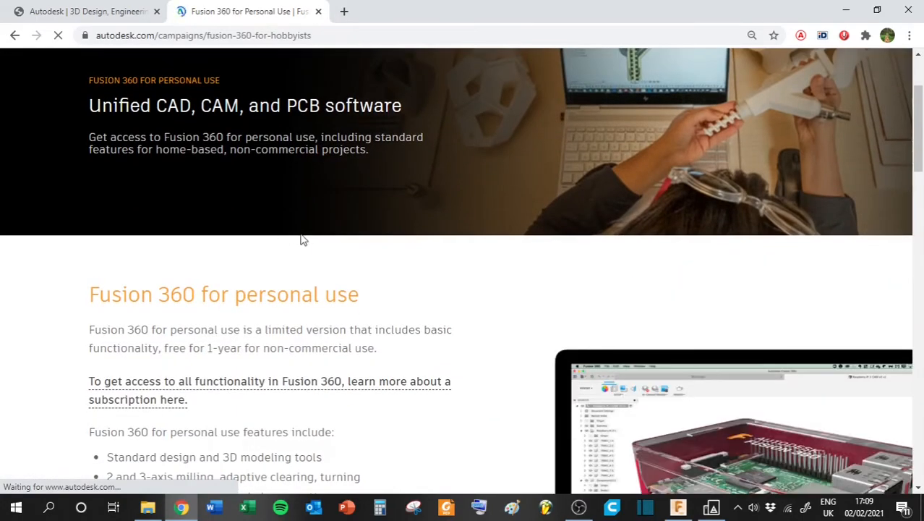
scroll(217, 229, down, 15)
scroll(243, 227, up, 10)
scroll(295, 255, down, 10)
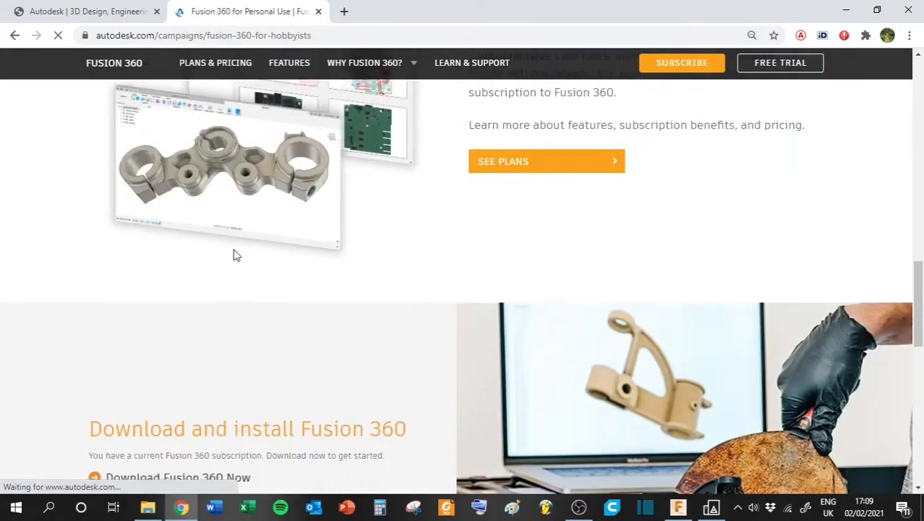
scroll(161, 232, up, 3)
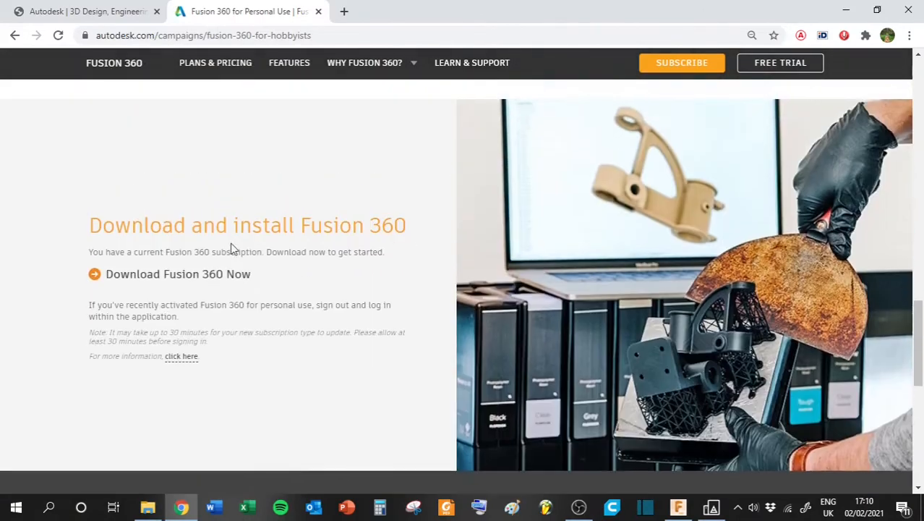
click(134, 279)
- Switch to Fusion 360 and start a sketch on the horizontal XY plane
click(680, 508)
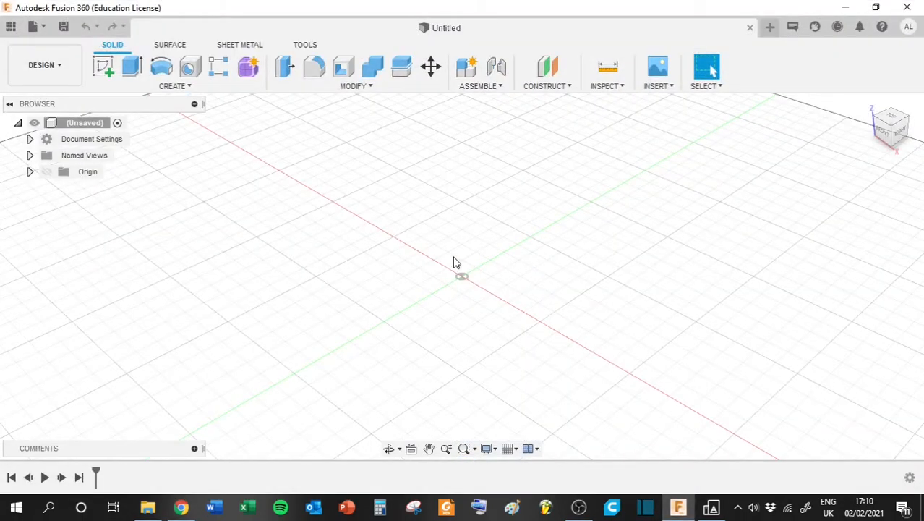
mouse_move(893, 133)
mouse_down()
mouse_move(874, 114)
mouse_move(890, 100)
mouse_move(890, 133)
mouse_up()
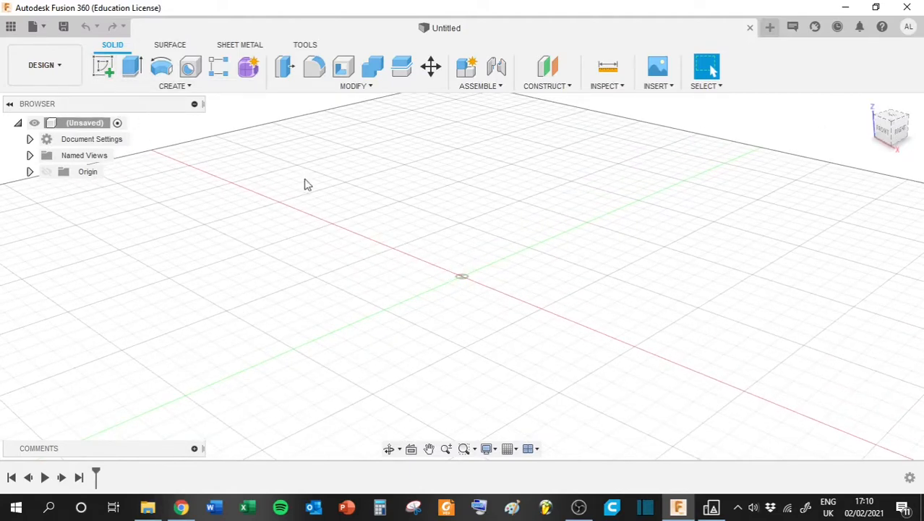
click(105, 73)
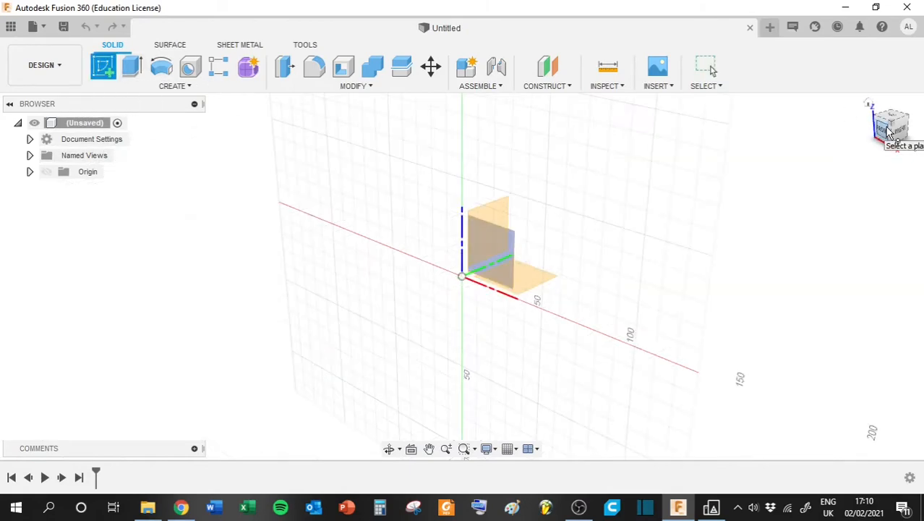
drag(892, 130, 868, 133)
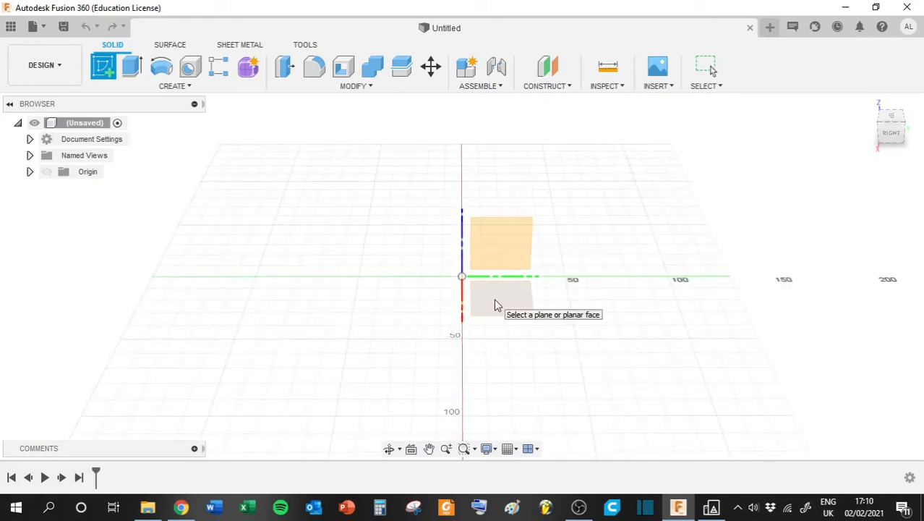
drag(891, 127, 883, 135)
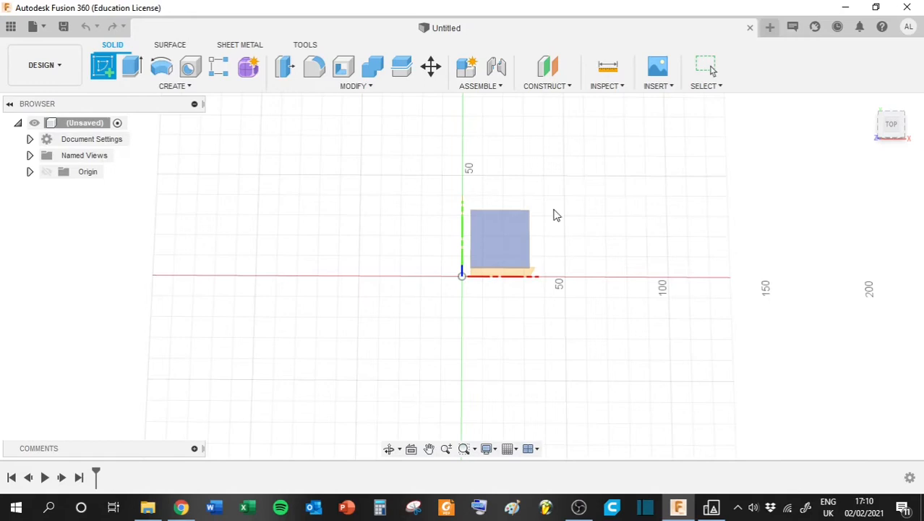
click(498, 249)
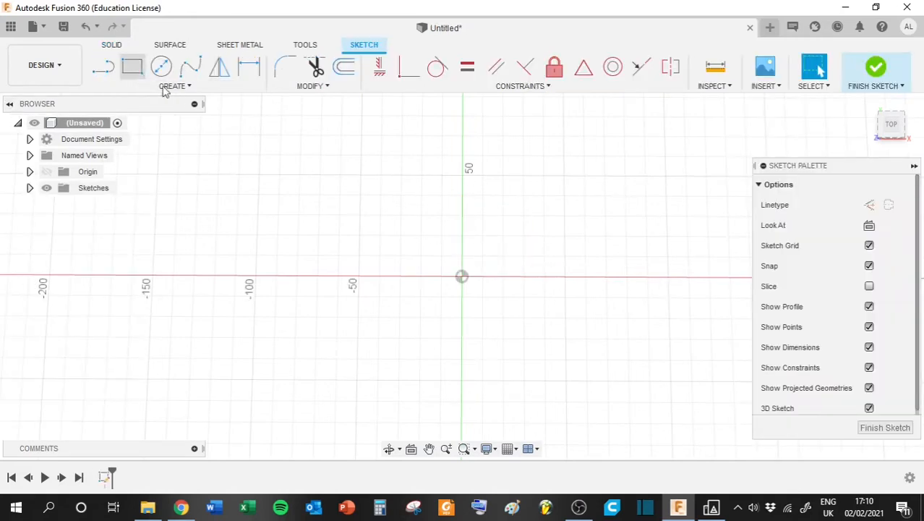
- Sketch a rectangle from the origin, 50 mm high and 100 mm wide, and finish the sketch
click(132, 67)
click(460, 275)
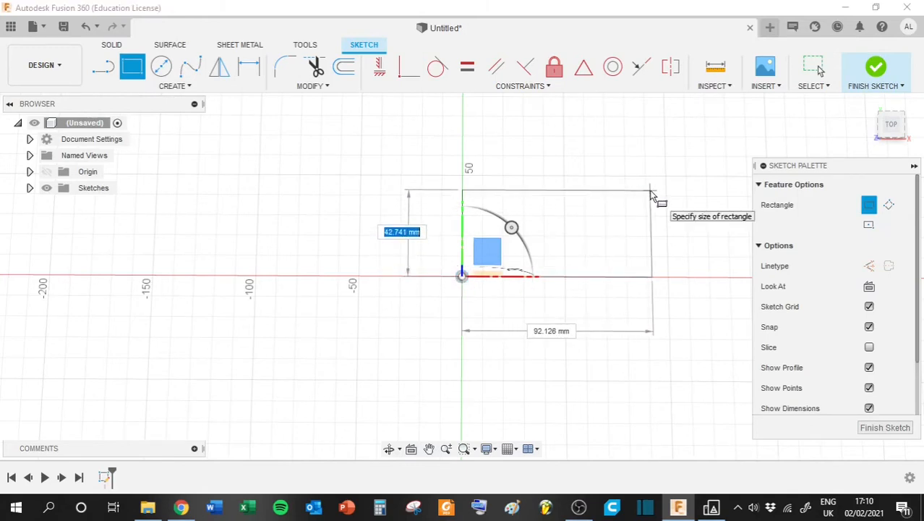
key(Tab)
key(Tab)
key(Tab)
key(Tab)
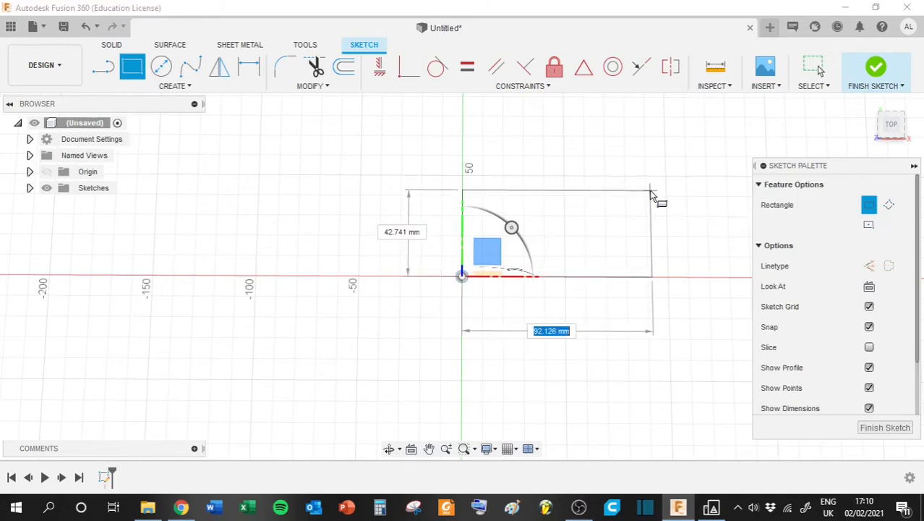
key(Tab)
key(Tab)
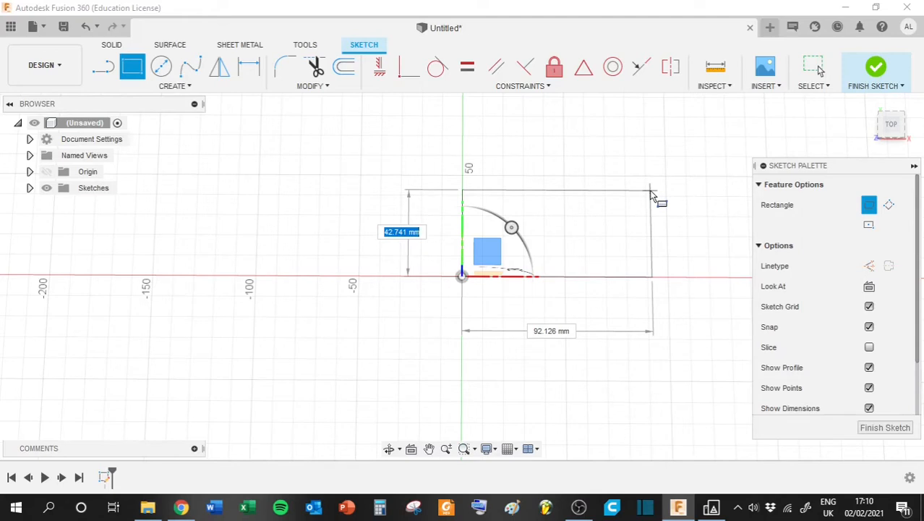
text(50)
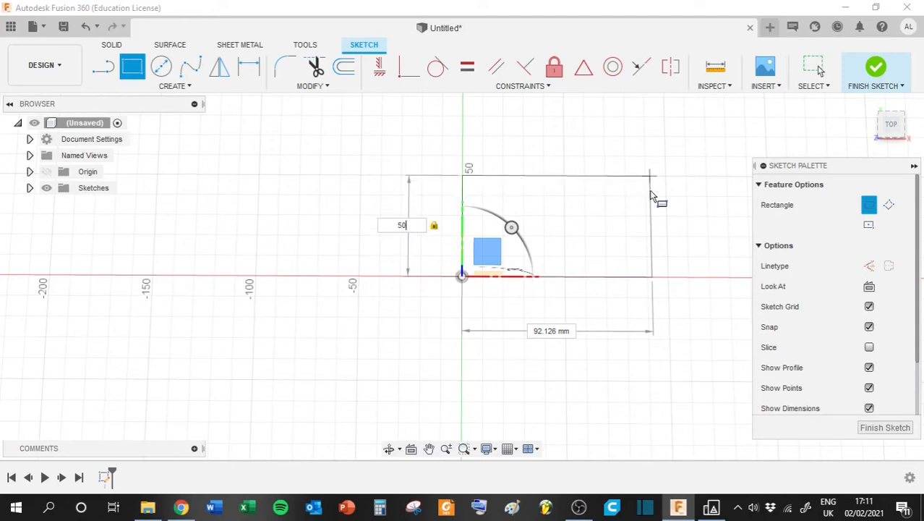
key(Tab)
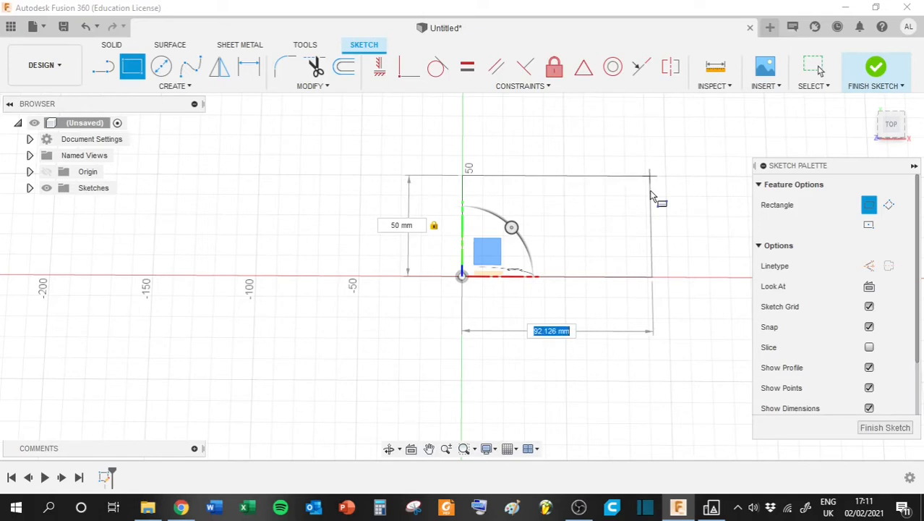
text(100)
key(Tab)
key(Return)
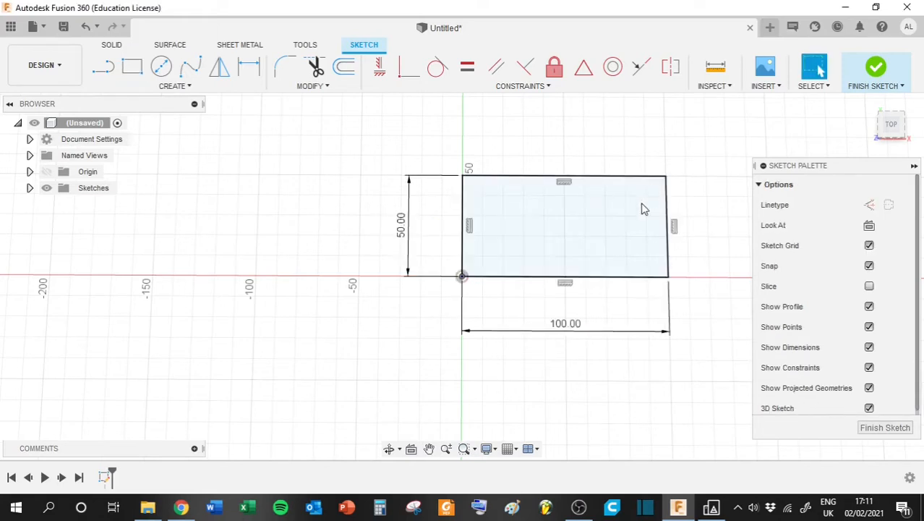
click(629, 210)
click(875, 71)
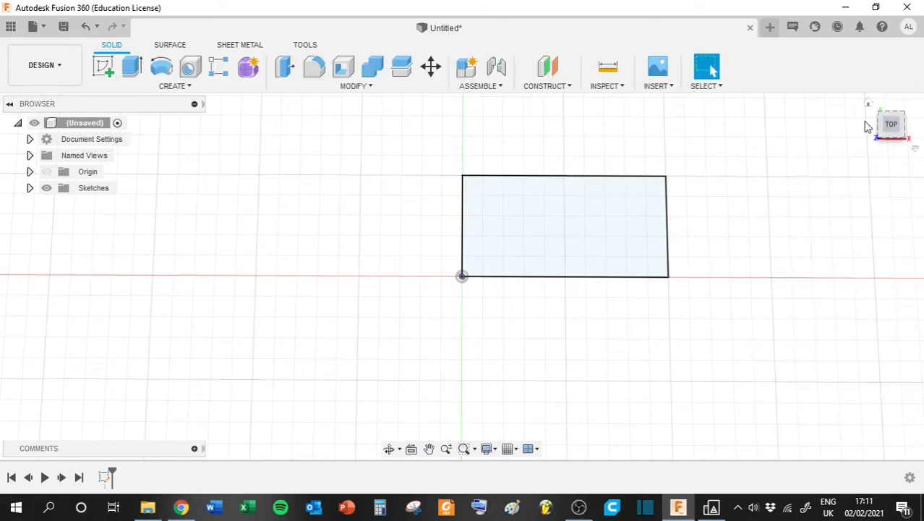
- Extrude the rectangle profile upward 50 mm as a new body
mouse_move(890, 124)
mouse_down()
mouse_move(895, 130)
mouse_move(880, 97)
mouse_move(858, 89)
mouse_move(876, 123)
mouse_move(911, 120)
mouse_move(893, 109)
mouse_move(873, 121)
mouse_move(897, 127)
mouse_up()
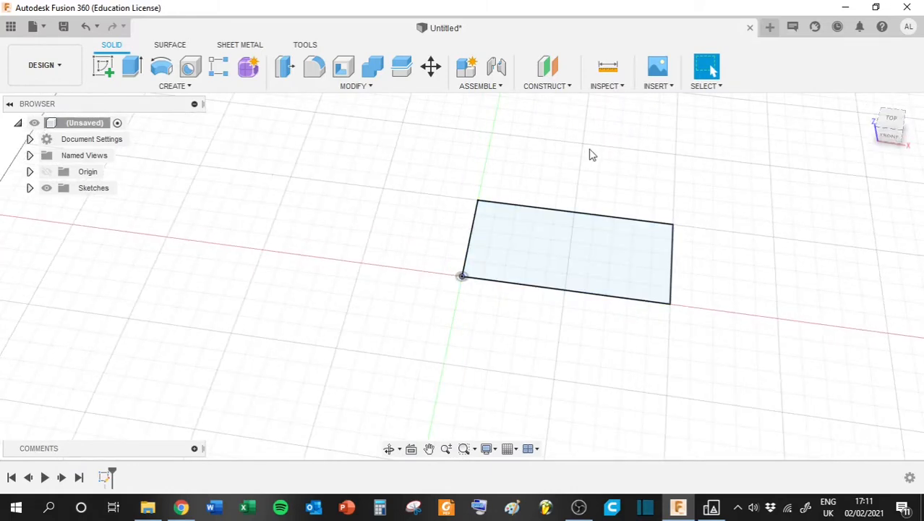
click(530, 263)
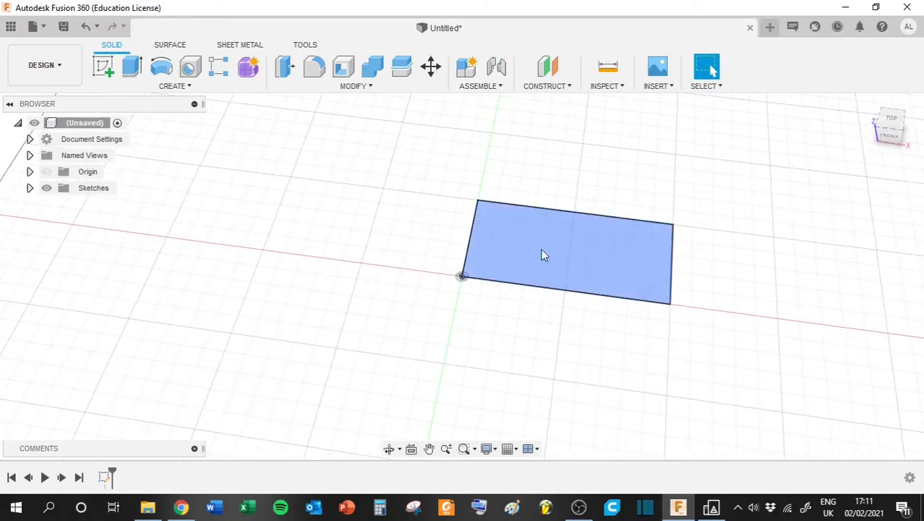
click(529, 259)
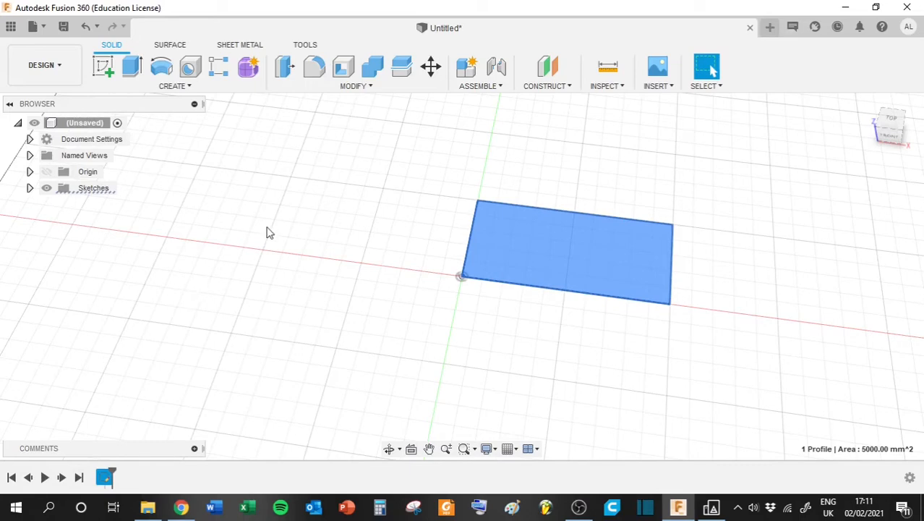
click(175, 86)
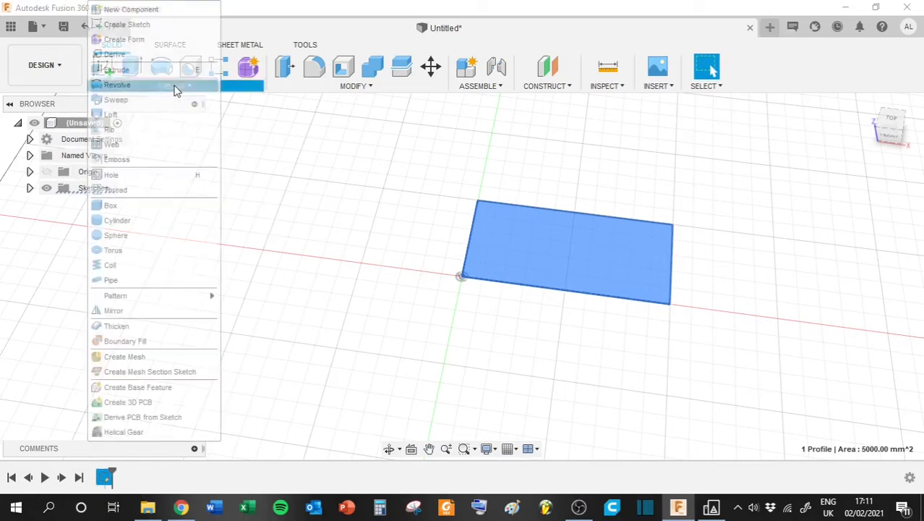
click(119, 71)
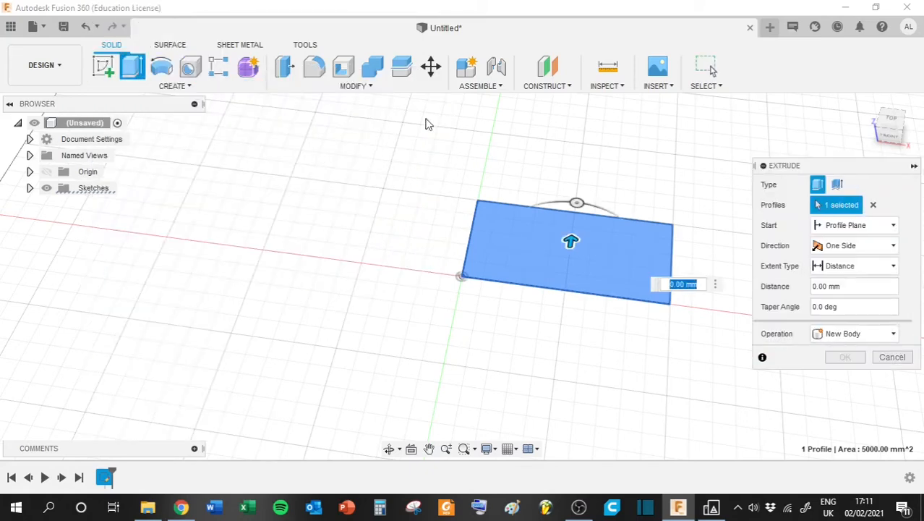
click(876, 129)
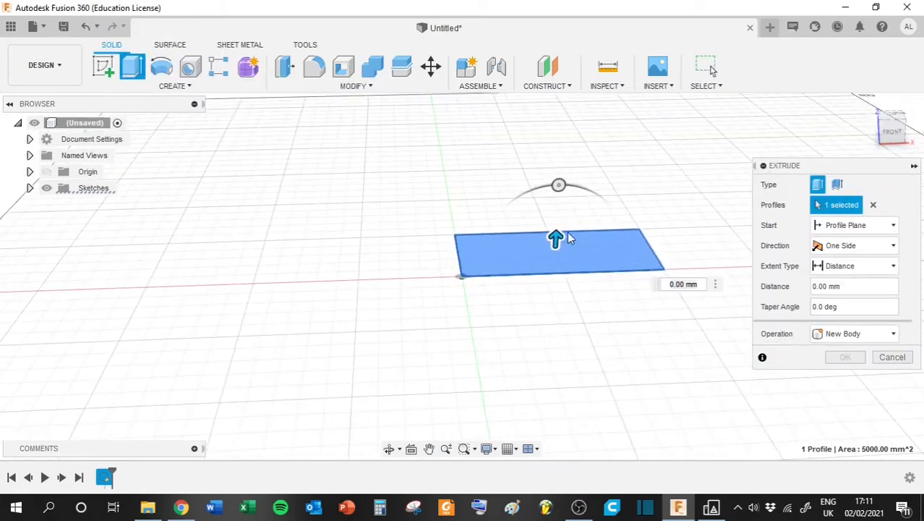
drag(555, 239, 558, 144)
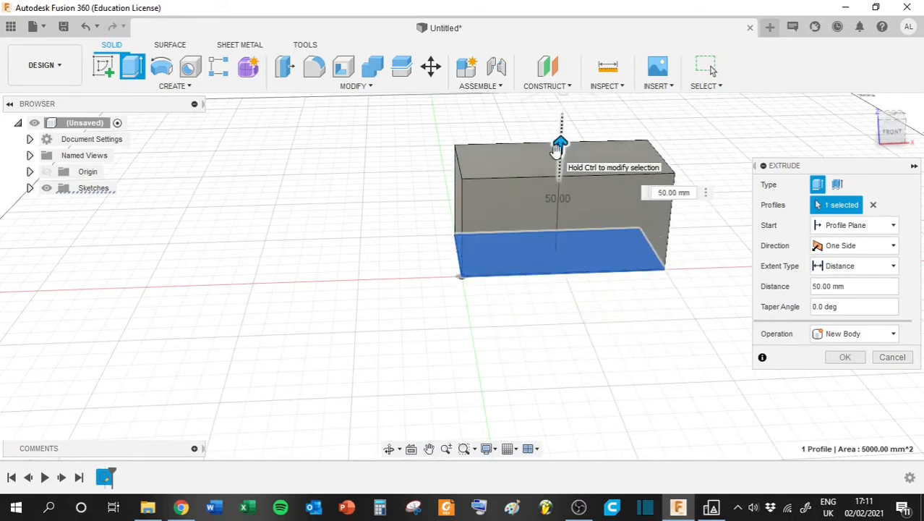
click(844, 357)
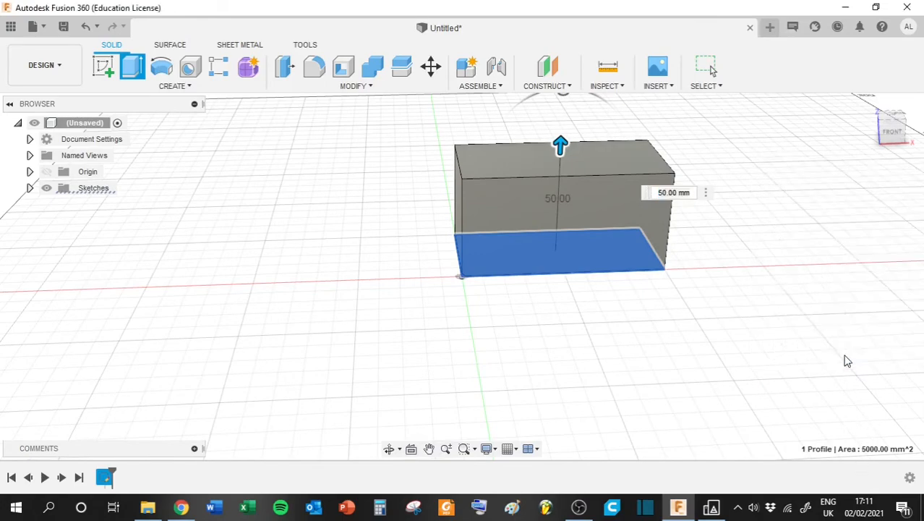
- Start a new sketch on the top face of the box
mouse_move(890, 135)
mouse_down()
mouse_move(863, 163)
mouse_move(861, 153)
mouse_move(912, 133)
mouse_move(918, 105)
mouse_move(915, 129)
mouse_move(866, 161)
mouse_move(912, 152)
mouse_move(910, 138)
mouse_move(901, 143)
mouse_up()
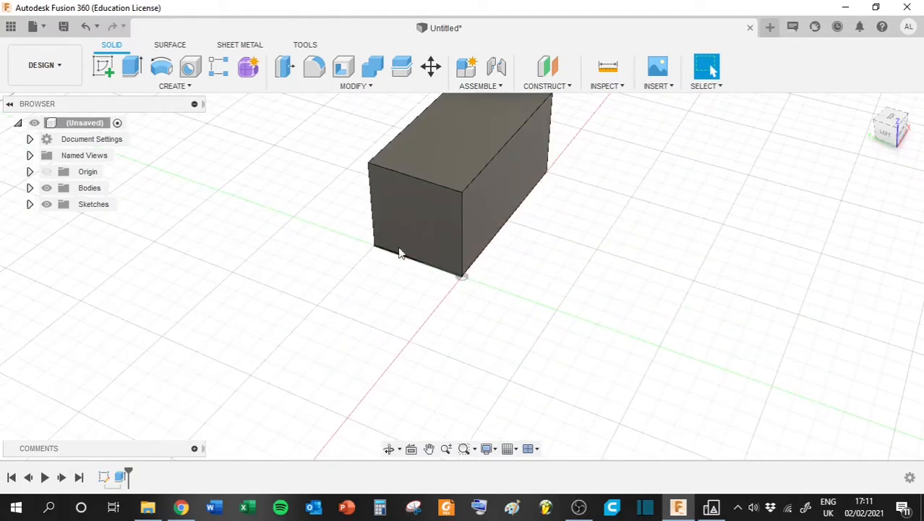
mouse_move(895, 136)
mouse_down()
mouse_move(856, 122)
mouse_move(845, 140)
mouse_up()
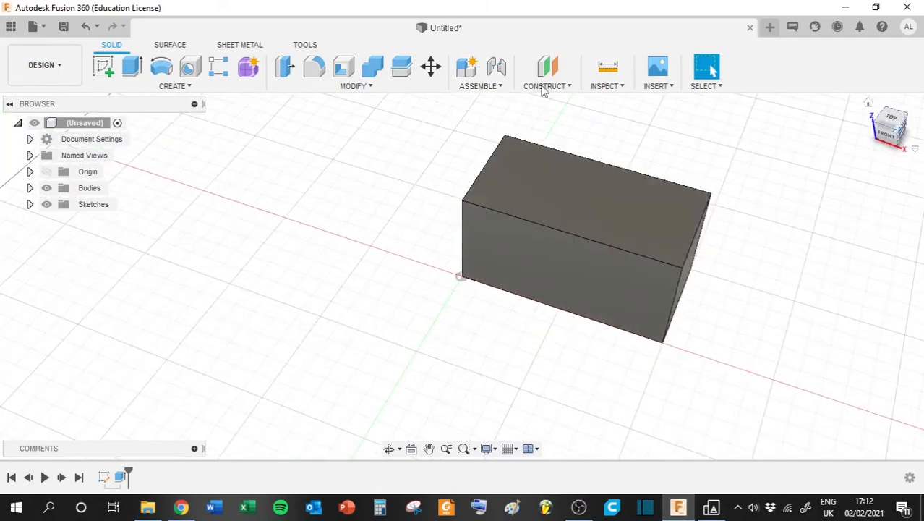
click(103, 68)
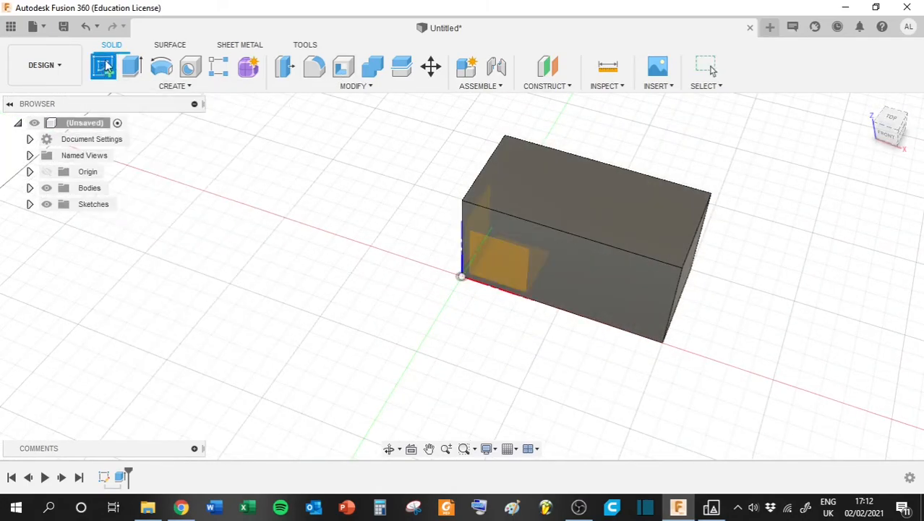
click(576, 211)
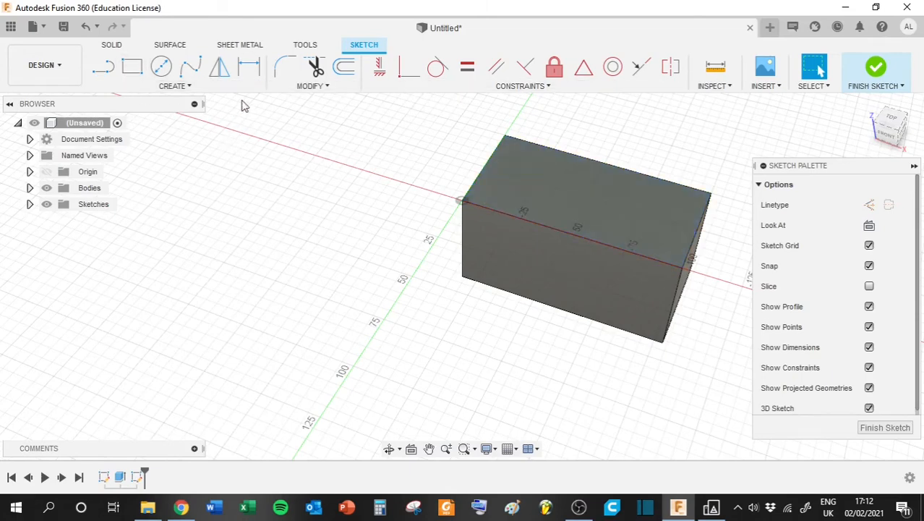
- Offset the box's top face outline 3 mm inward and finish the sketch
click(345, 67)
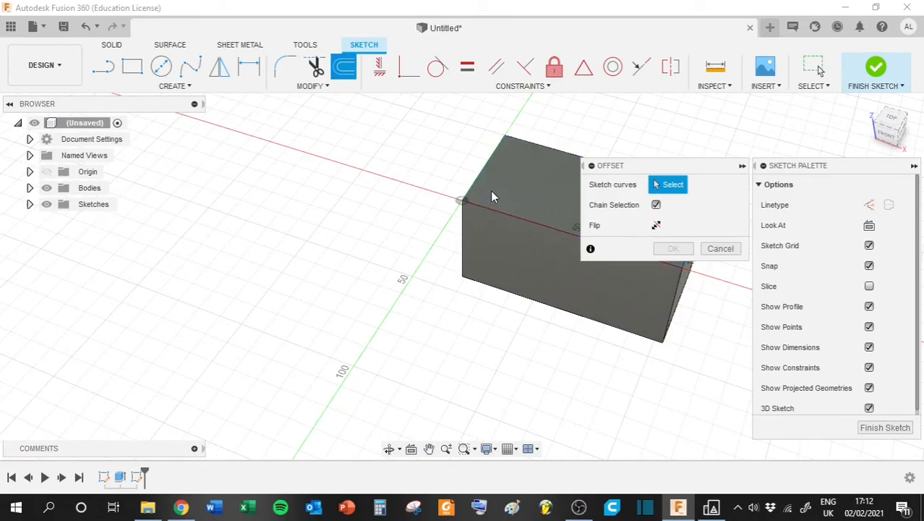
click(474, 183)
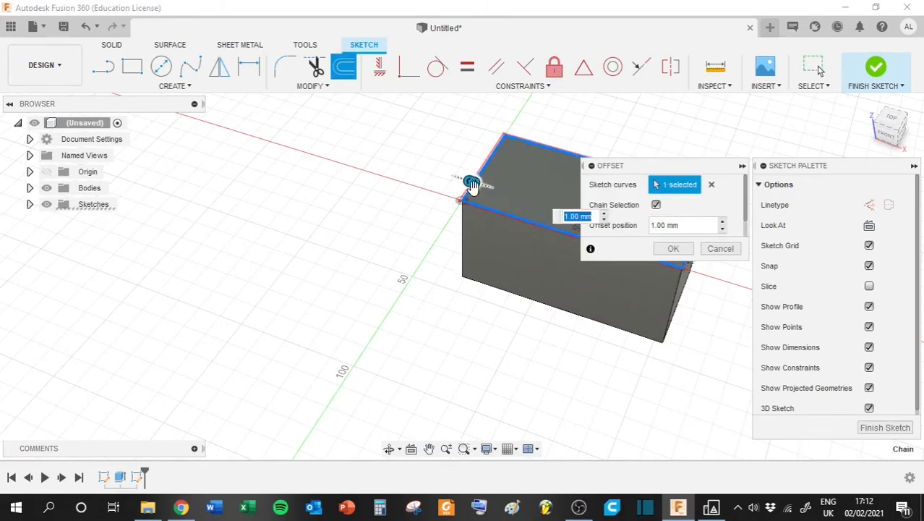
drag(892, 130, 907, 155)
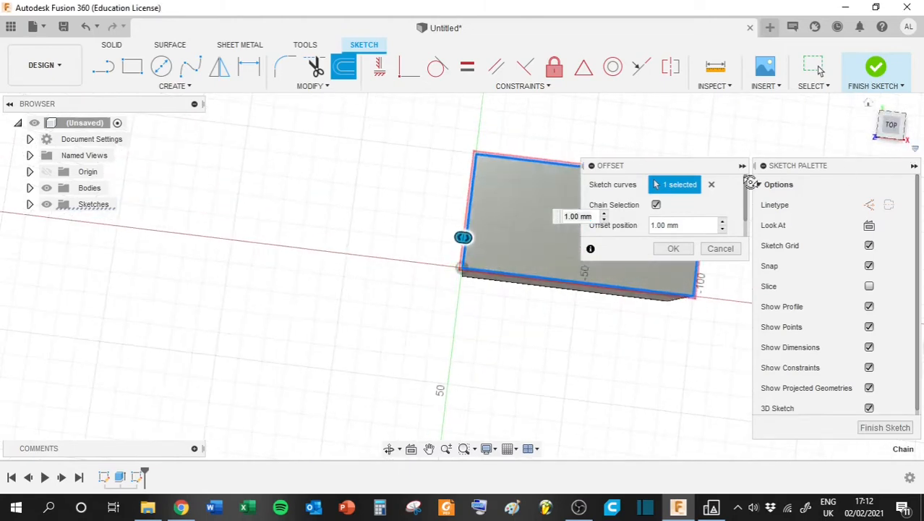
drag(471, 237, 489, 242)
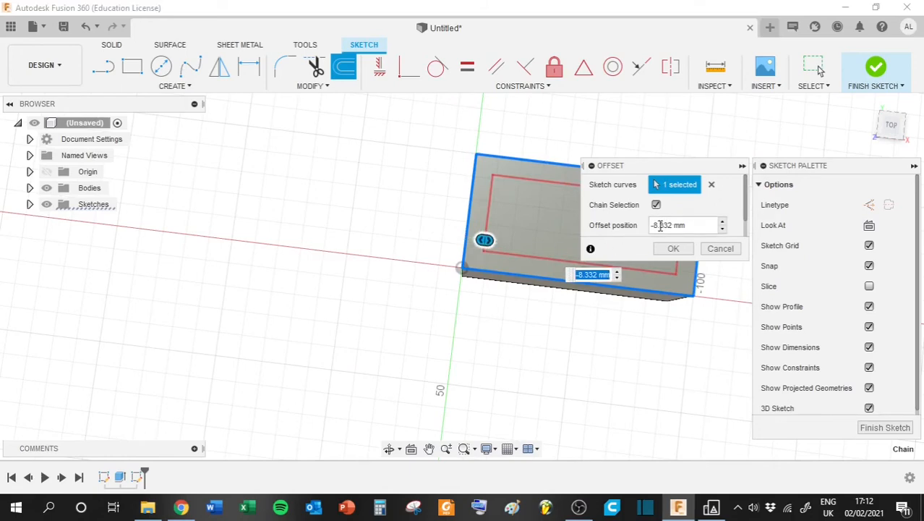
drag(651, 225, 667, 226)
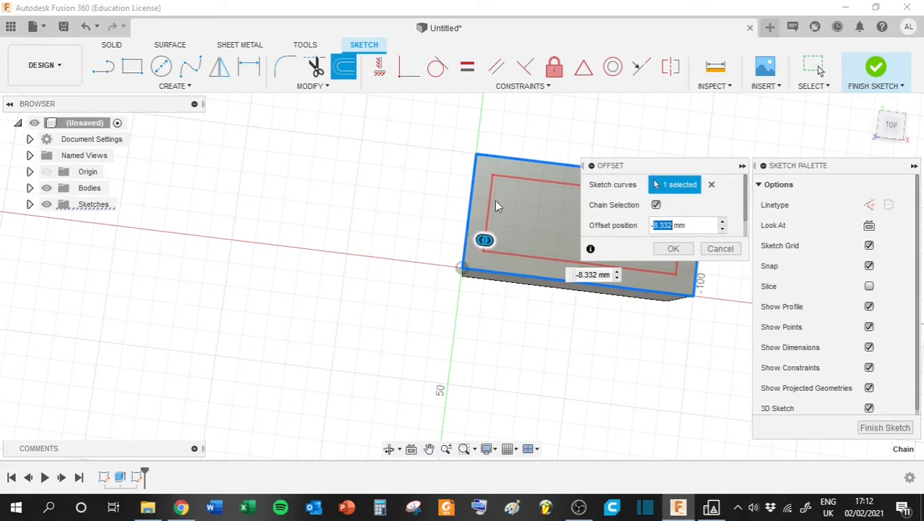
click(673, 248)
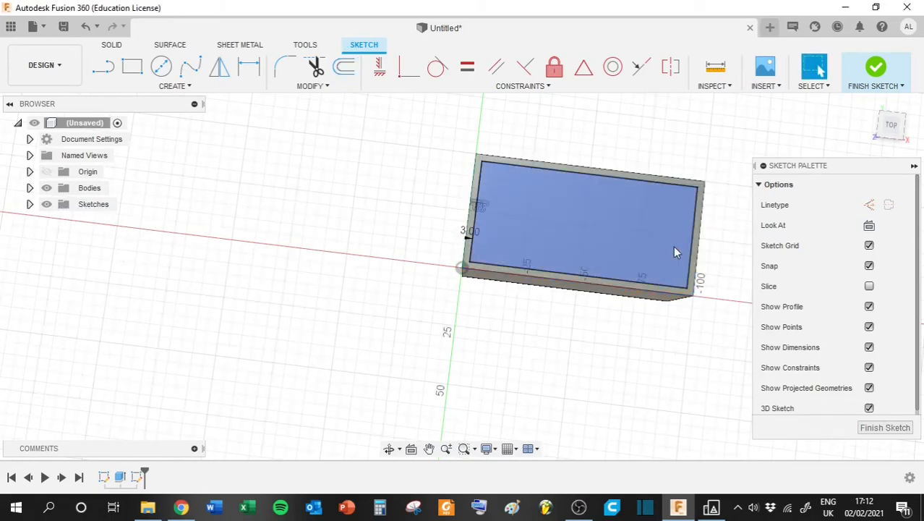
click(876, 71)
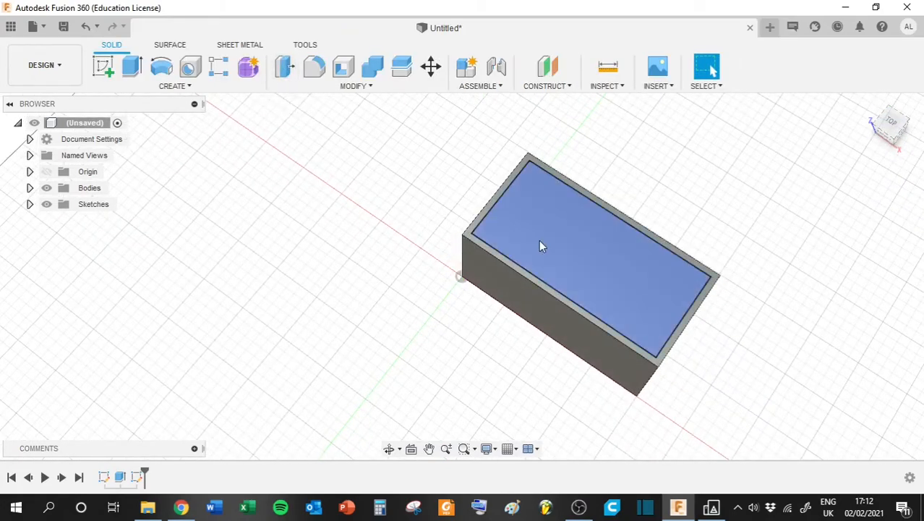
- Extrude the inner offset profile 47 mm down into the box as a cut to hollow it out
scroll(483, 242, up, 10)
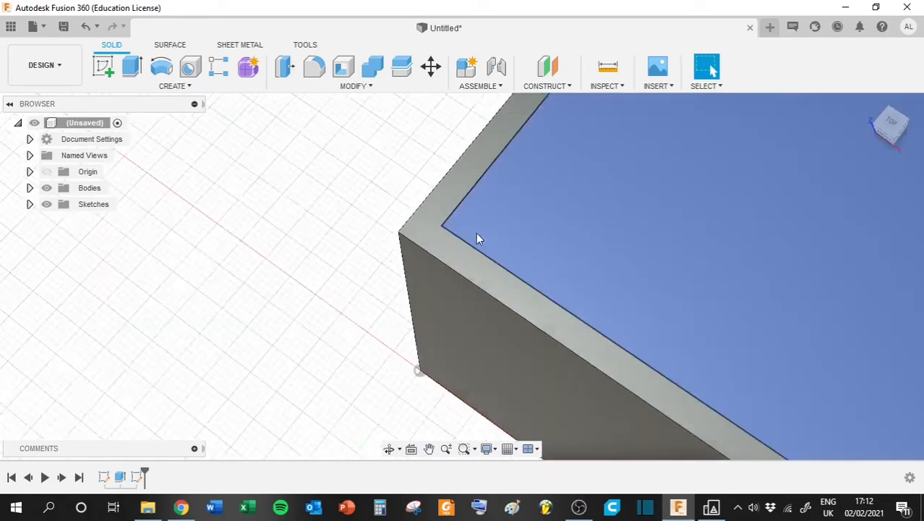
scroll(520, 237, down, 10)
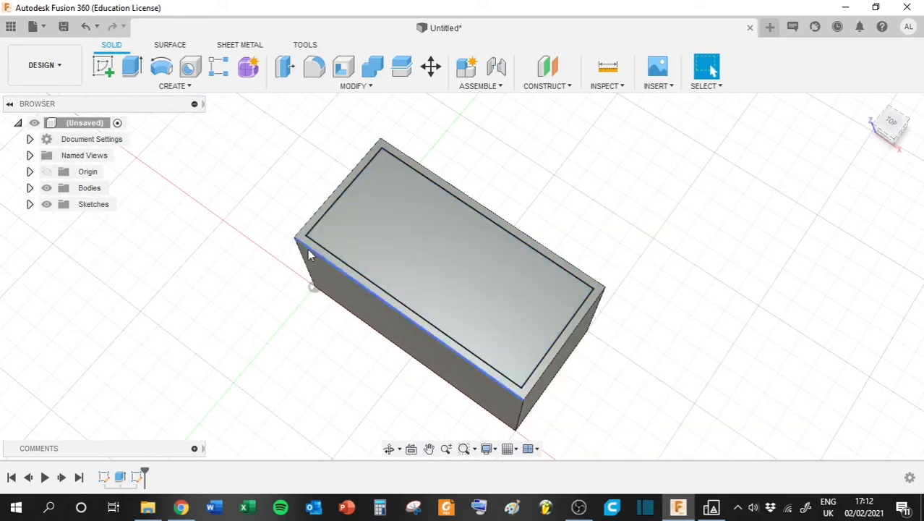
scroll(303, 242, down, 2)
scroll(304, 242, up, 5)
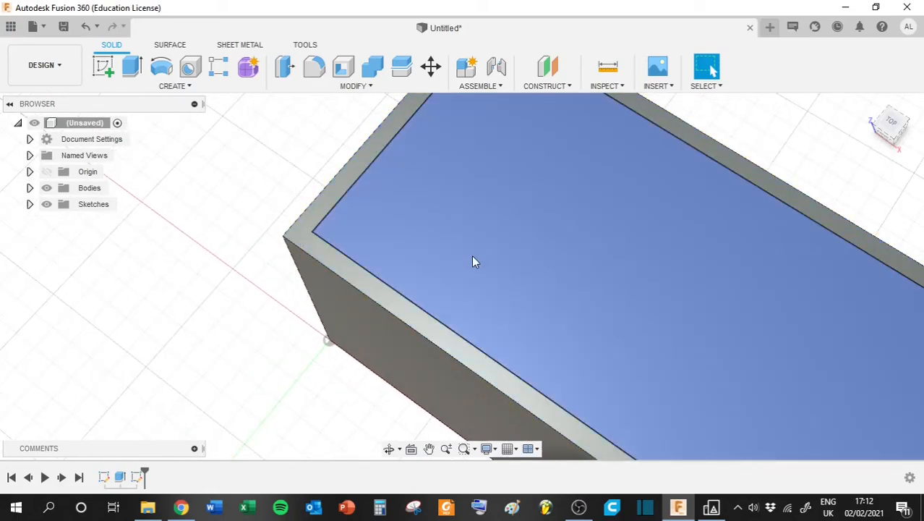
click(472, 255)
scroll(316, 229, up, 2)
scroll(316, 229, down, 5)
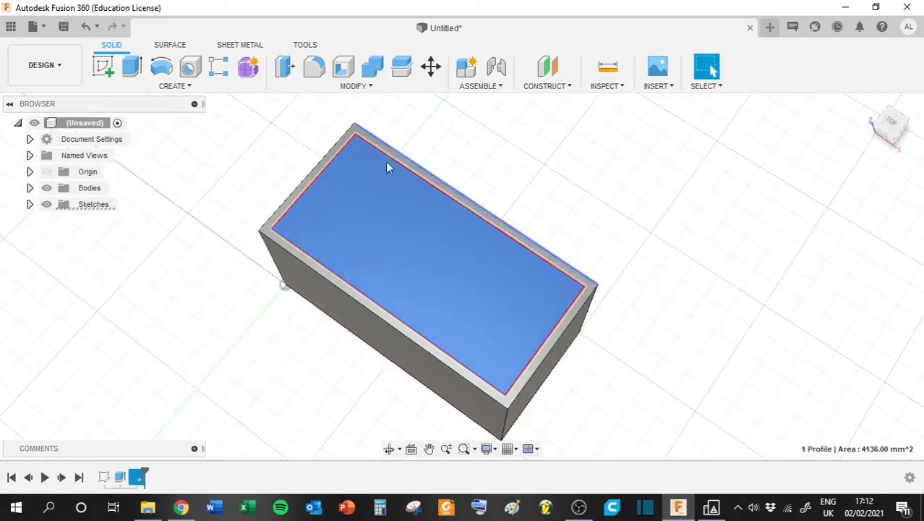
click(130, 68)
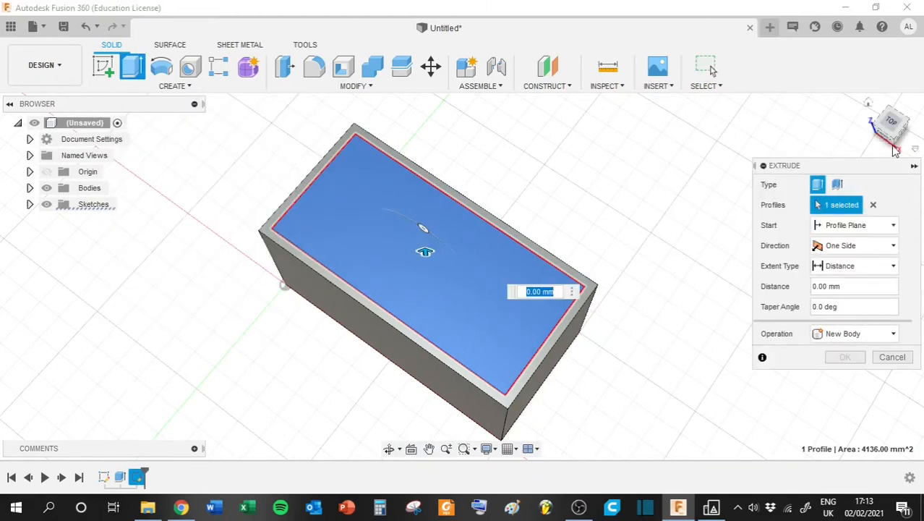
mouse_move(891, 125)
mouse_down()
mouse_move(902, 105)
mouse_move(899, 123)
mouse_up()
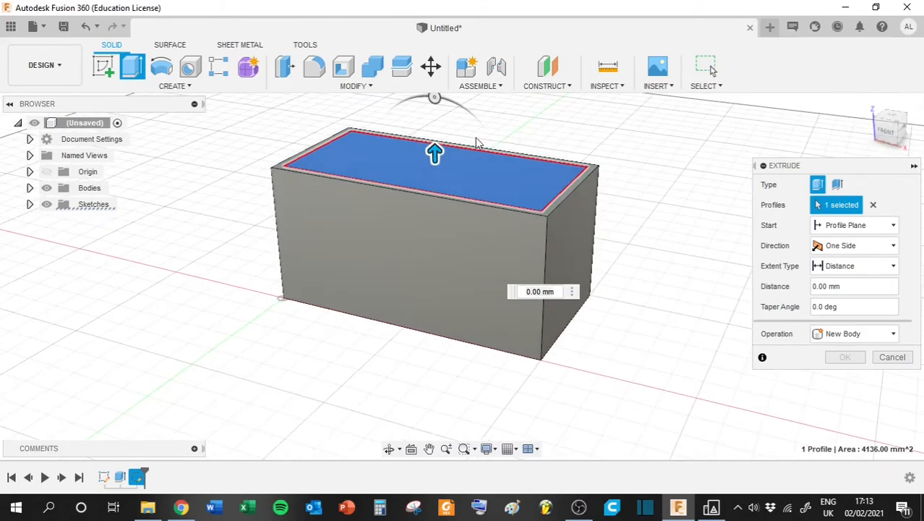
drag(434, 152, 437, 327)
drag(452, 263, 451, 262)
drag(890, 130, 900, 110)
drag(444, 270, 435, 295)
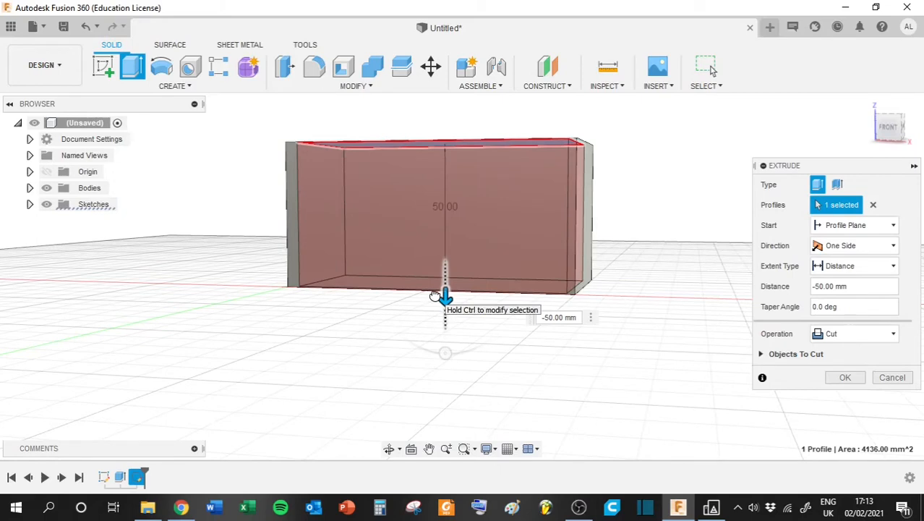
drag(435, 295, 444, 213)
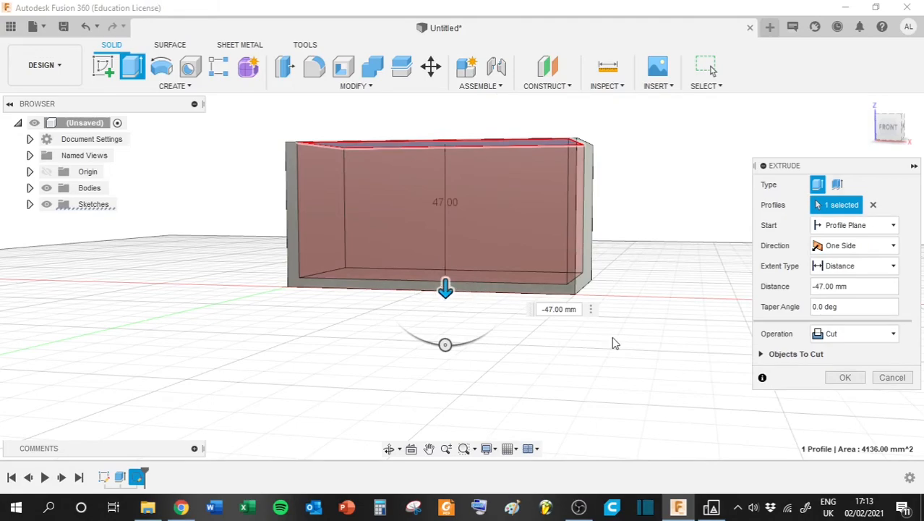
click(845, 377)
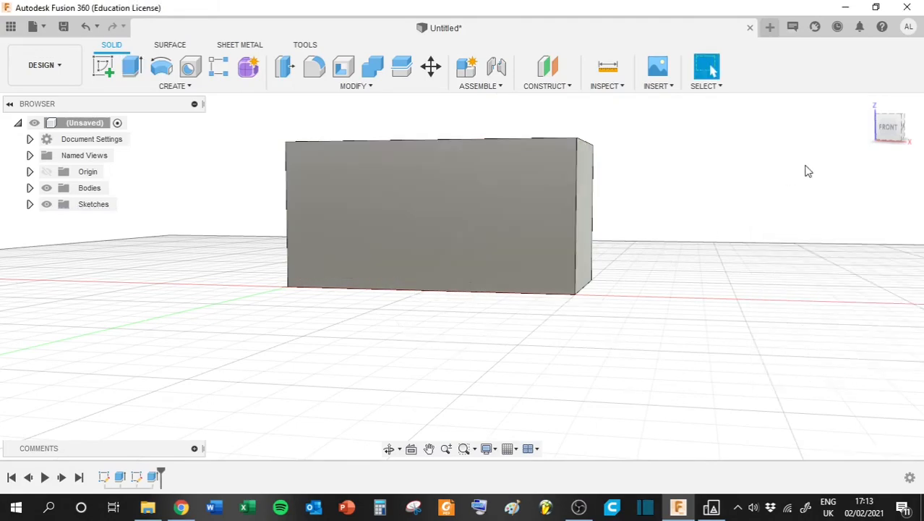
- Start a new sketch on the top rim face of the hollow box
mouse_move(884, 134)
mouse_down()
mouse_move(835, 192)
mouse_move(788, 150)
mouse_move(817, 178)
mouse_move(857, 180)
mouse_up()
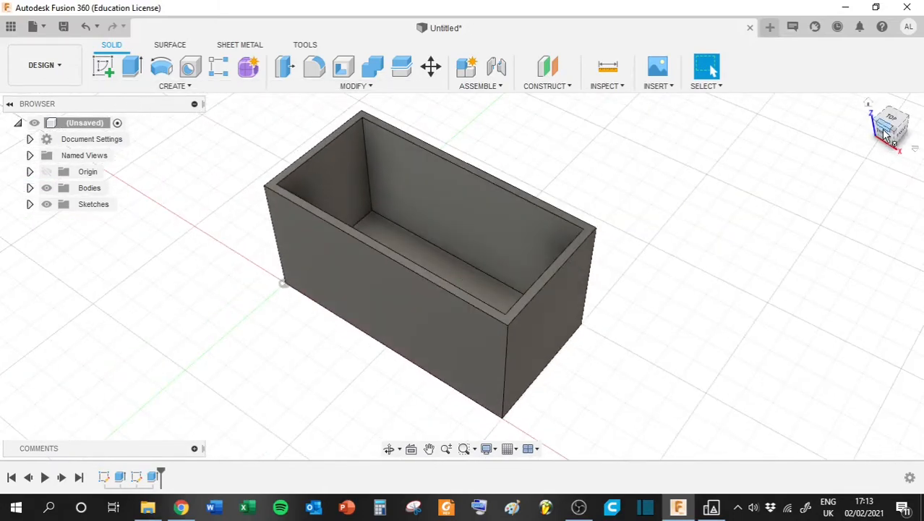
drag(883, 131, 833, 141)
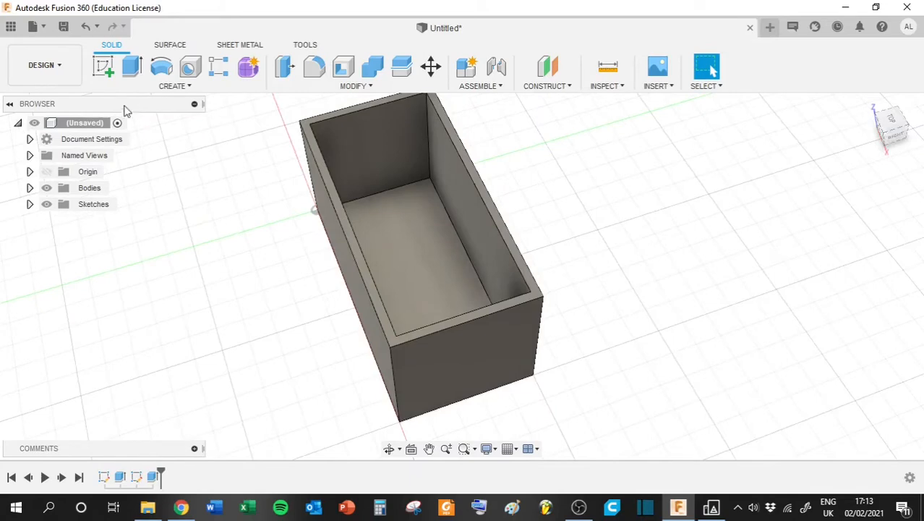
click(104, 75)
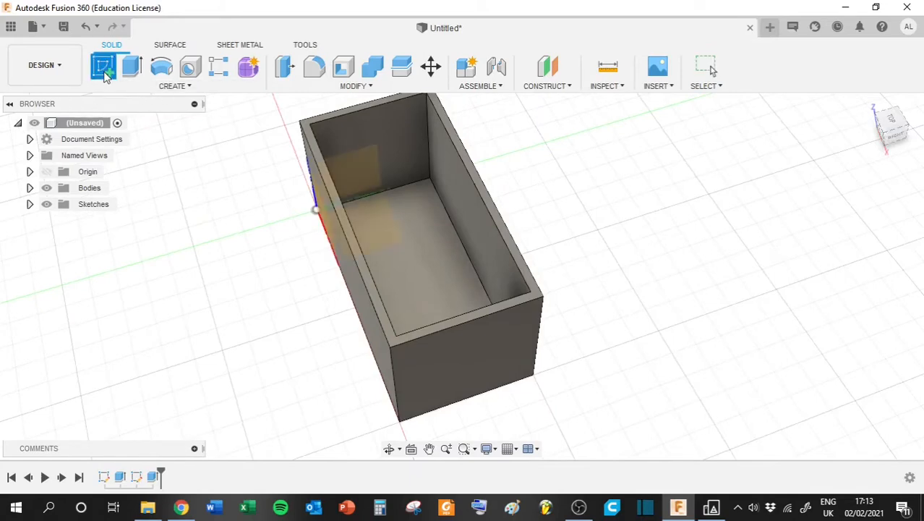
click(312, 154)
scroll(313, 154, up, 5)
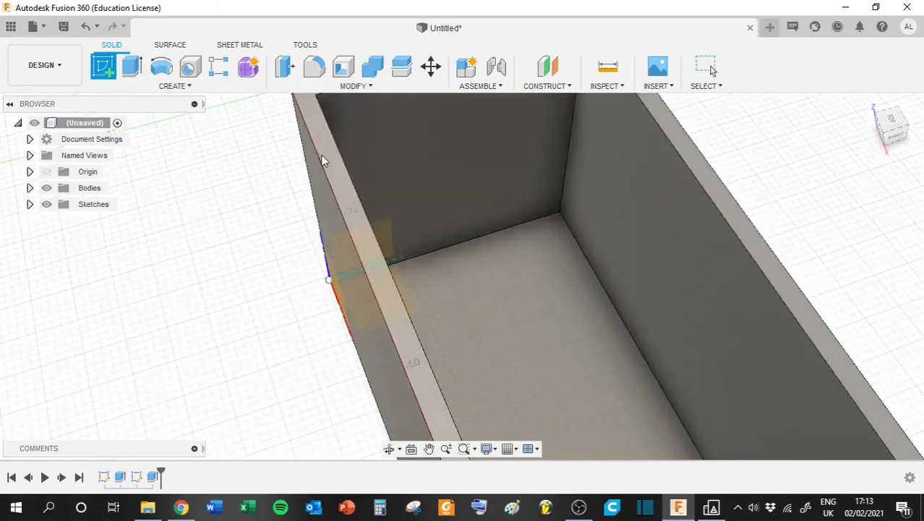
click(329, 160)
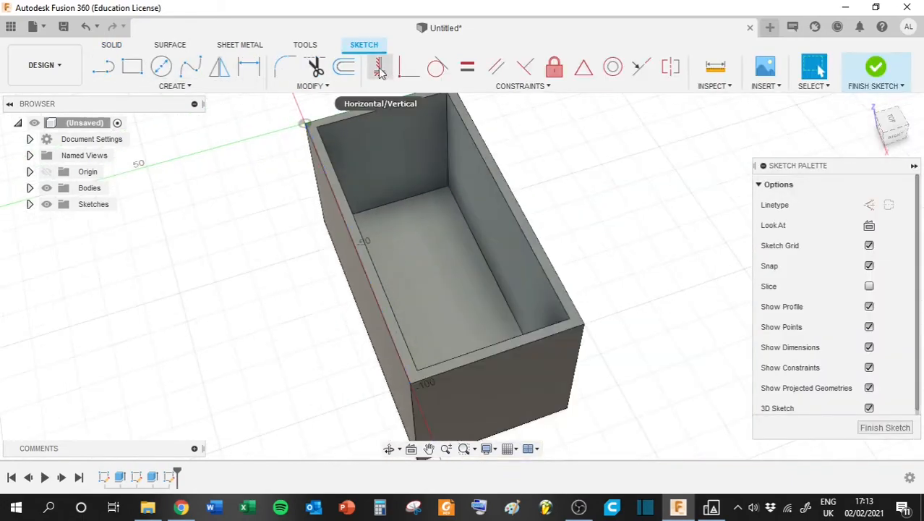
- Sketch a 100 by 50 mm two-point rectangle between opposite outer corners of the box's rim and finish the sketch
click(133, 68)
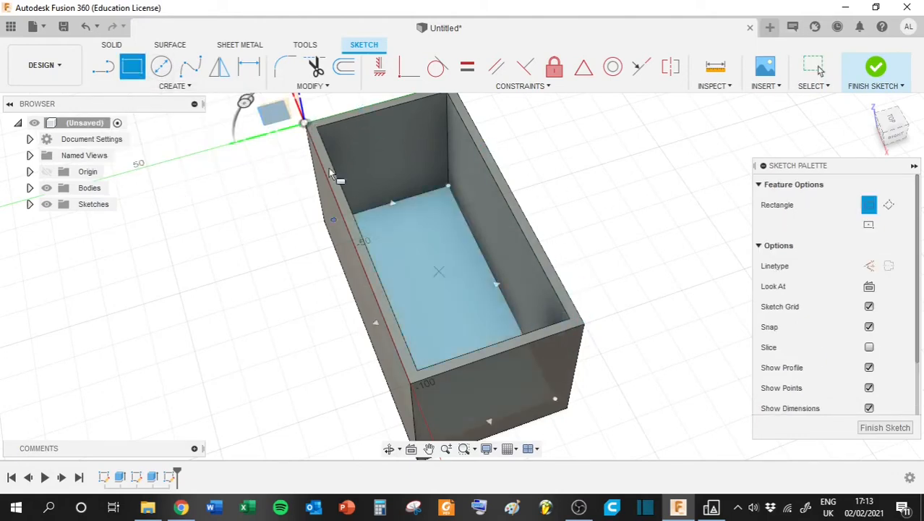
click(584, 327)
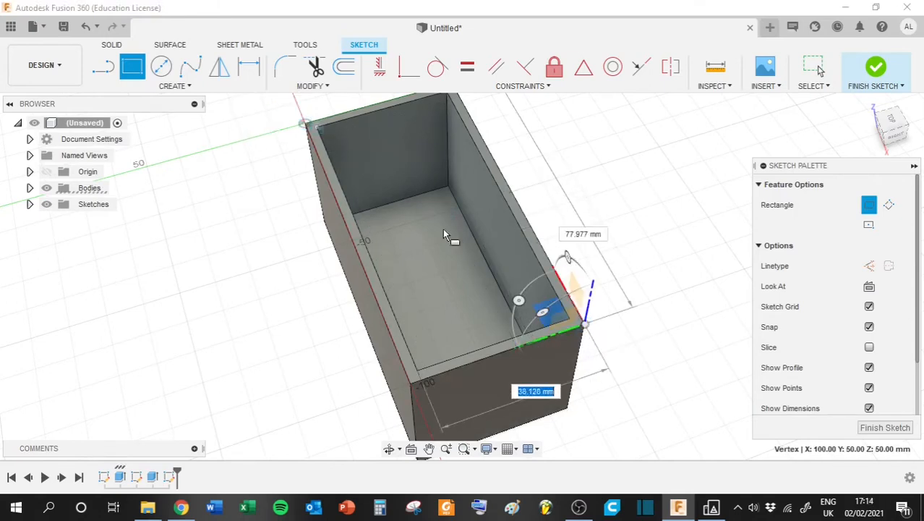
click(307, 126)
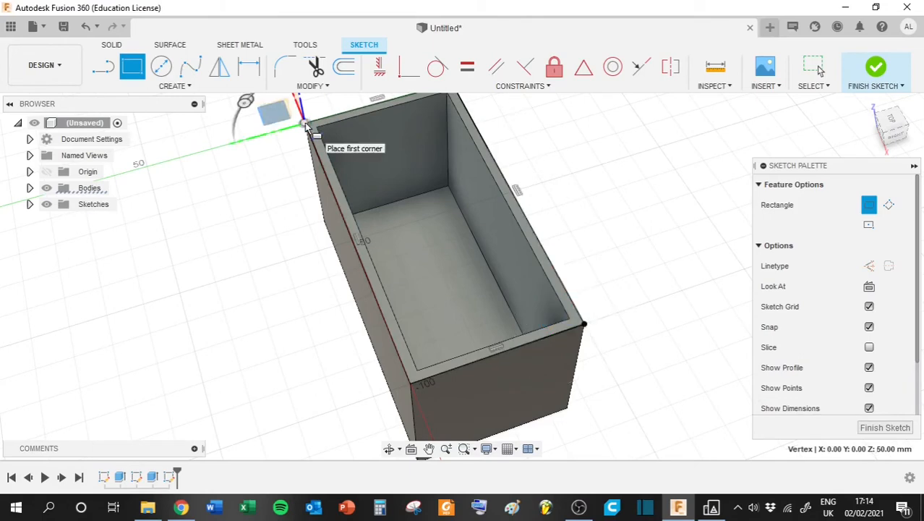
click(878, 70)
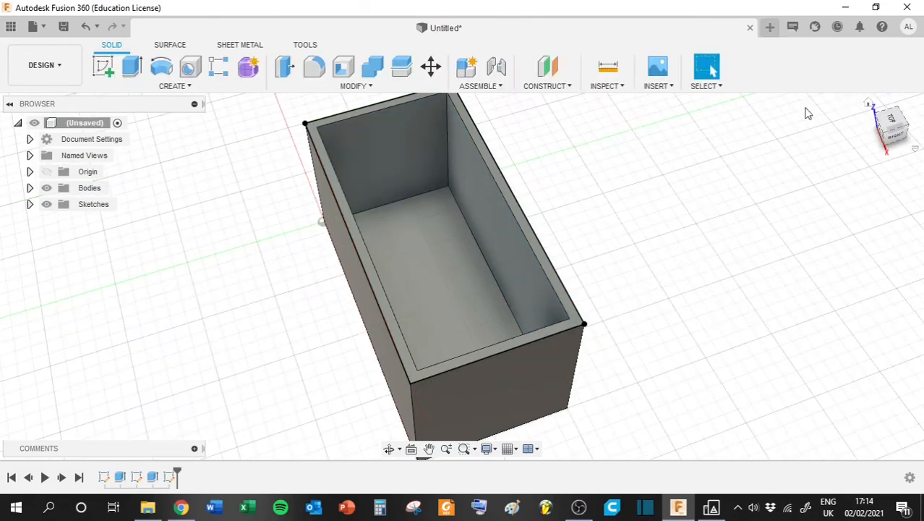
- Extrude both the inner and rim profiles of the box's top sketch 3 mm upward as a new body for the lid
click(485, 227)
click(627, 215)
mouse_move(891, 127)
mouse_down()
mouse_move(871, 116)
mouse_move(867, 133)
mouse_up()
scroll(483, 177, down, 2)
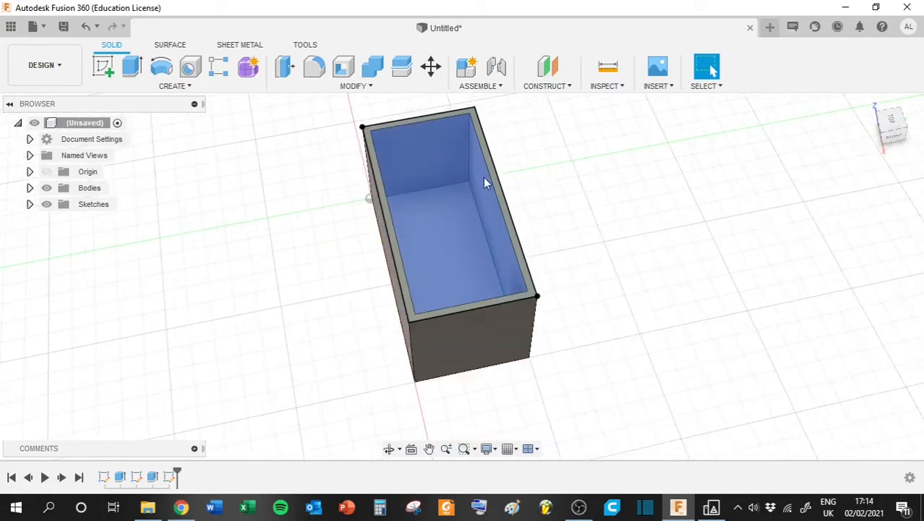
scroll(483, 177, up, 4)
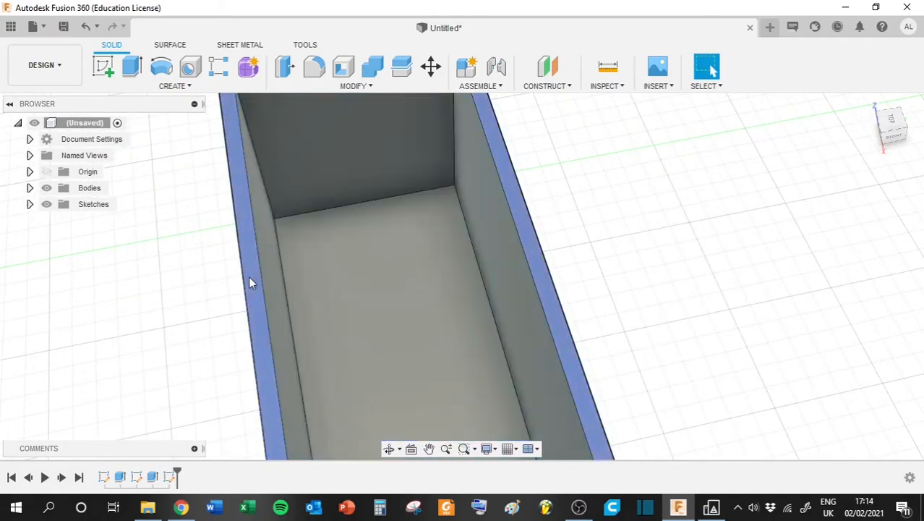
click(476, 270)
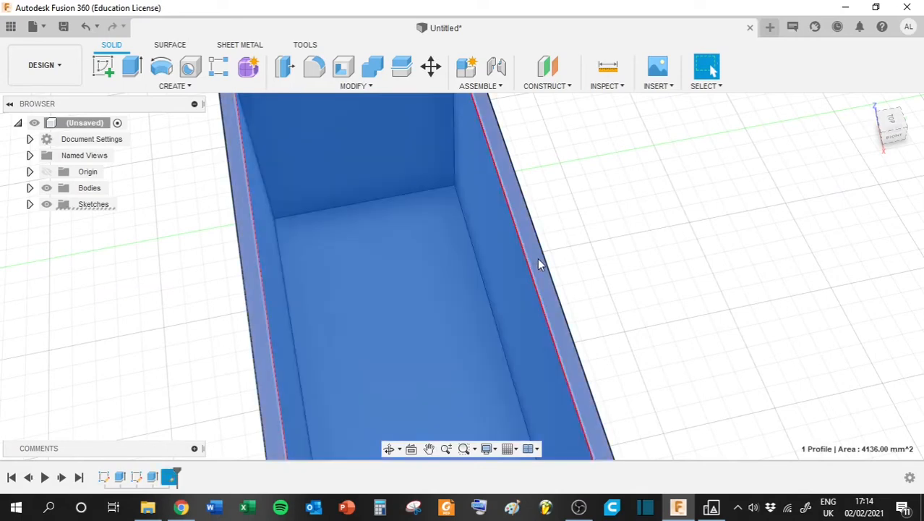
click(537, 258)
click(898, 135)
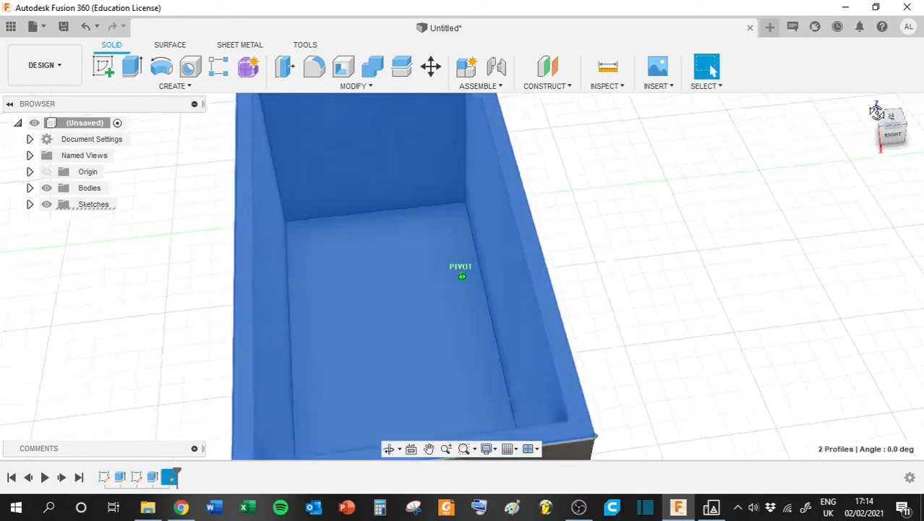
scroll(319, 391, up, 5)
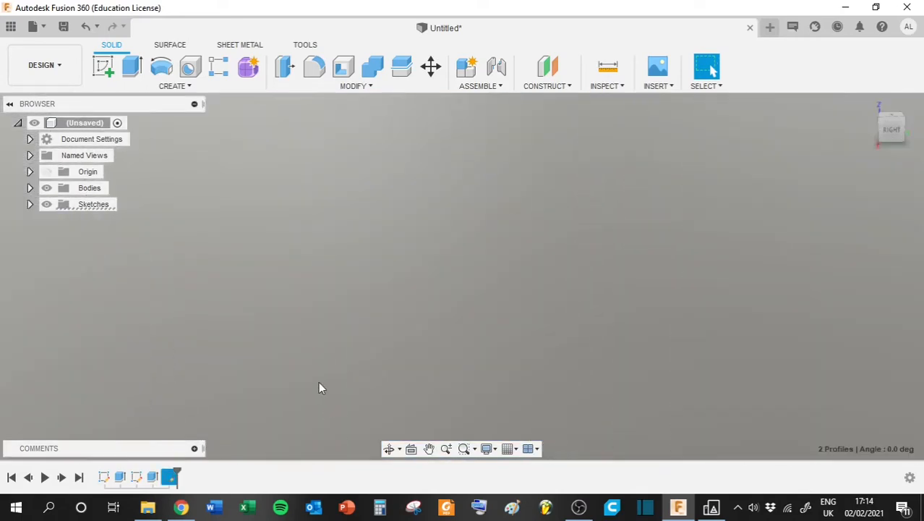
scroll(300, 402, down, 9)
scroll(443, 362, up, 3)
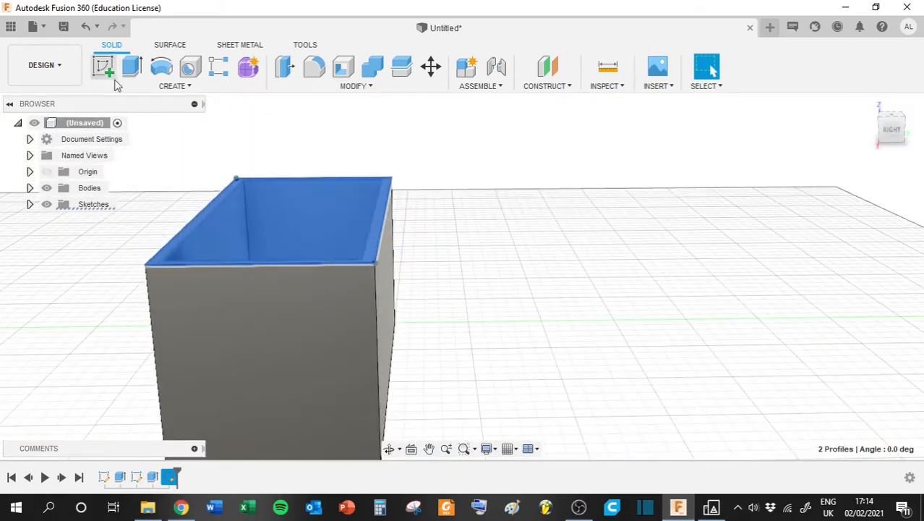
click(132, 67)
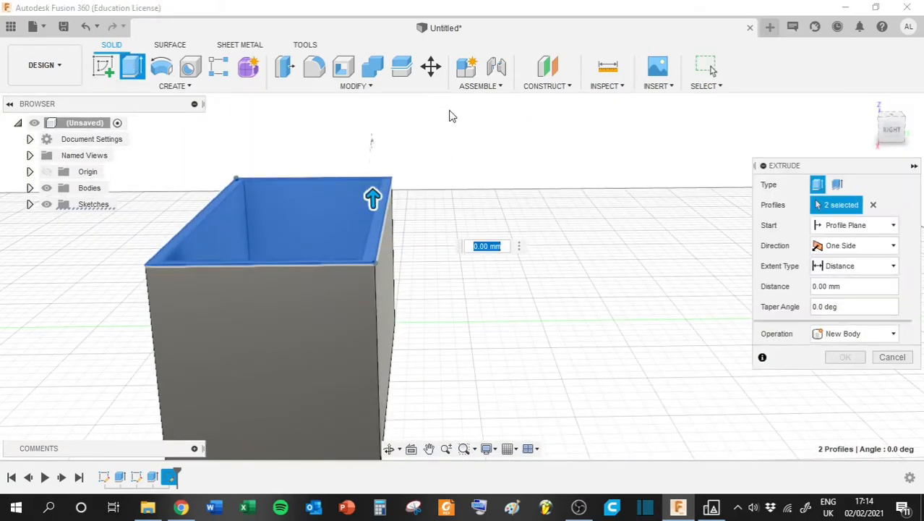
drag(895, 131, 919, 122)
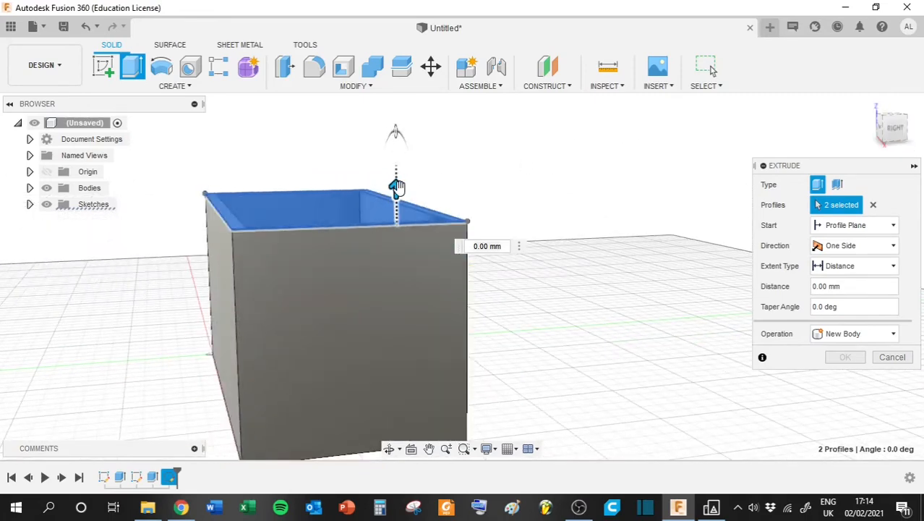
drag(396, 190, 404, 186)
click(506, 218)
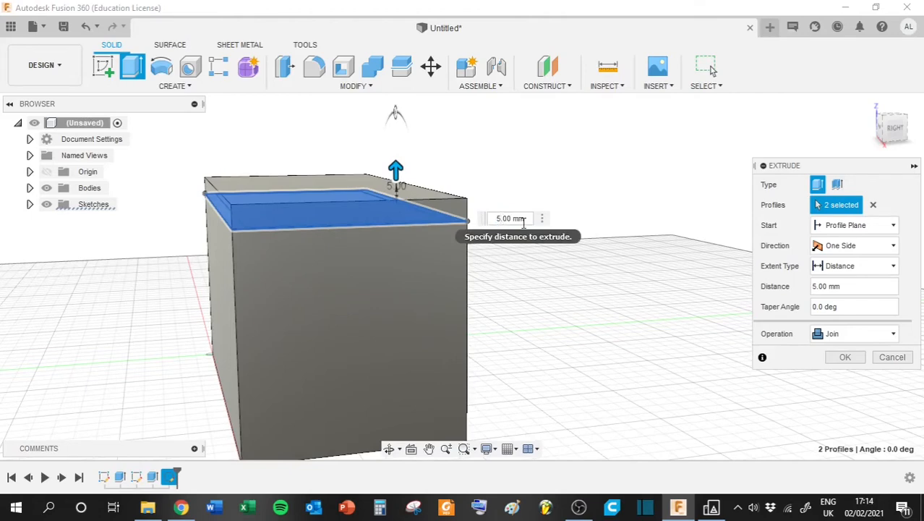
text(3)
key(Return)
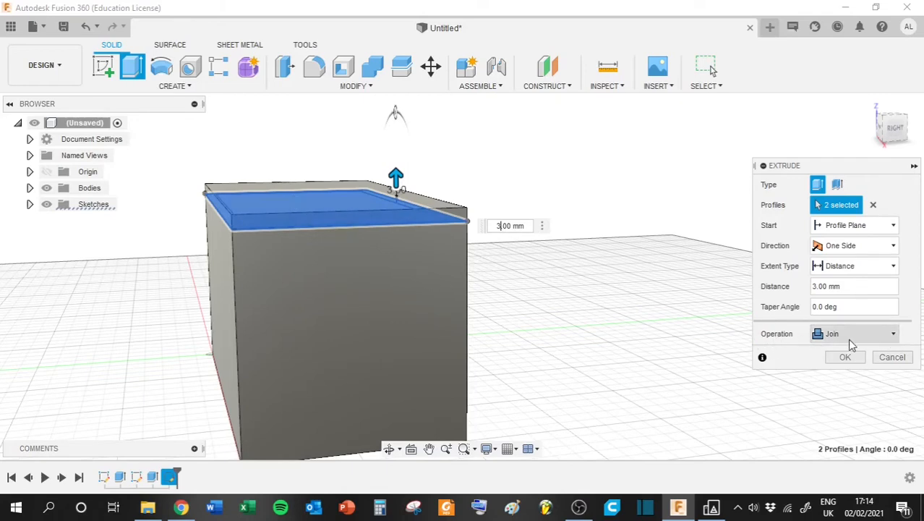
click(892, 335)
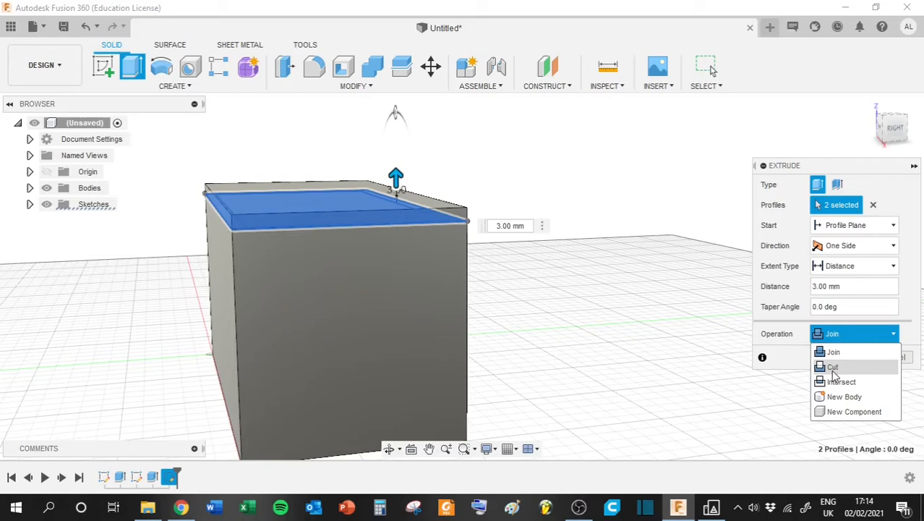
click(849, 399)
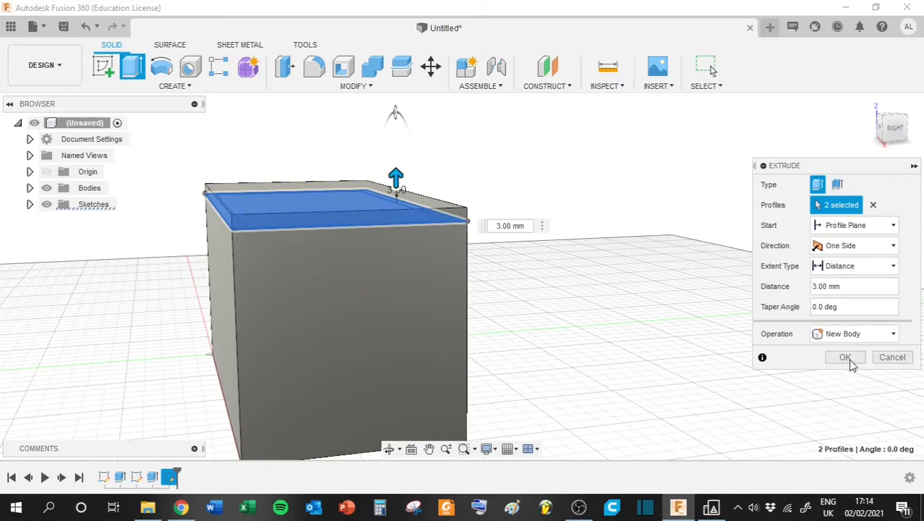
click(850, 361)
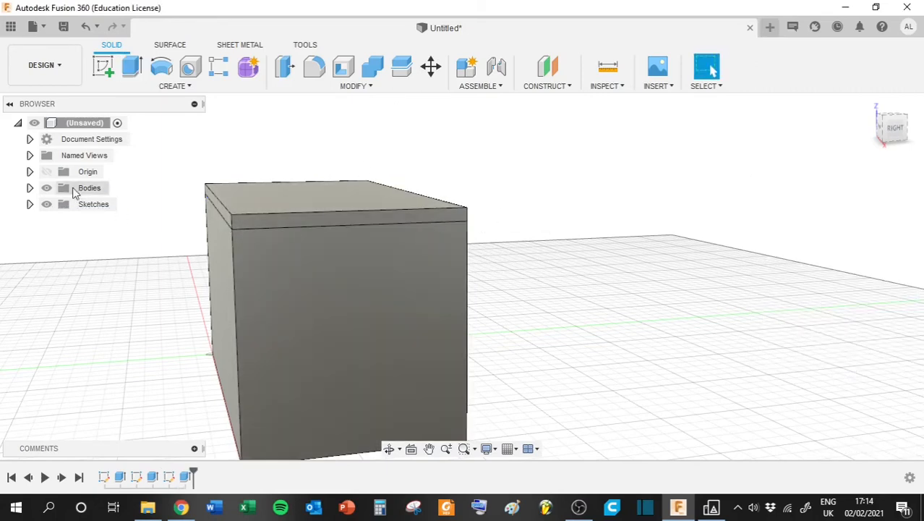
- Toggle the lid body's visibility off and on, and hide the box body
click(30, 188)
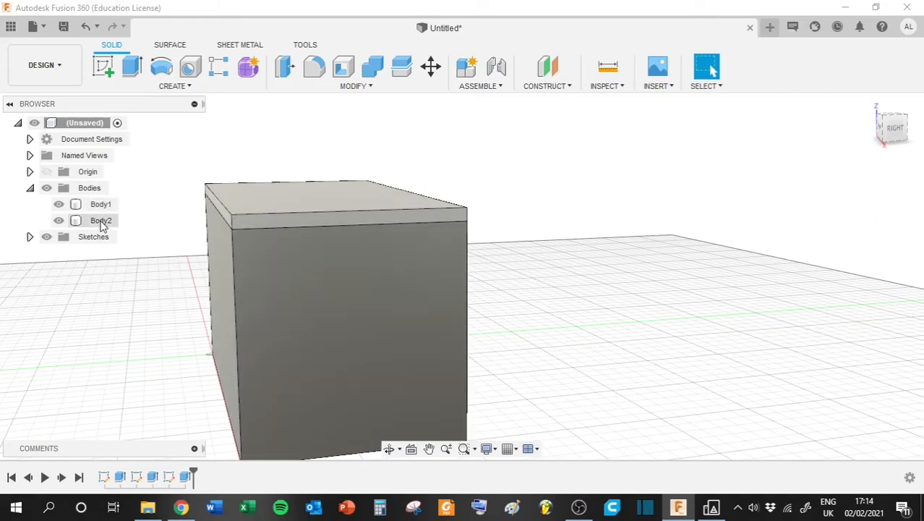
click(60, 220)
click(59, 221)
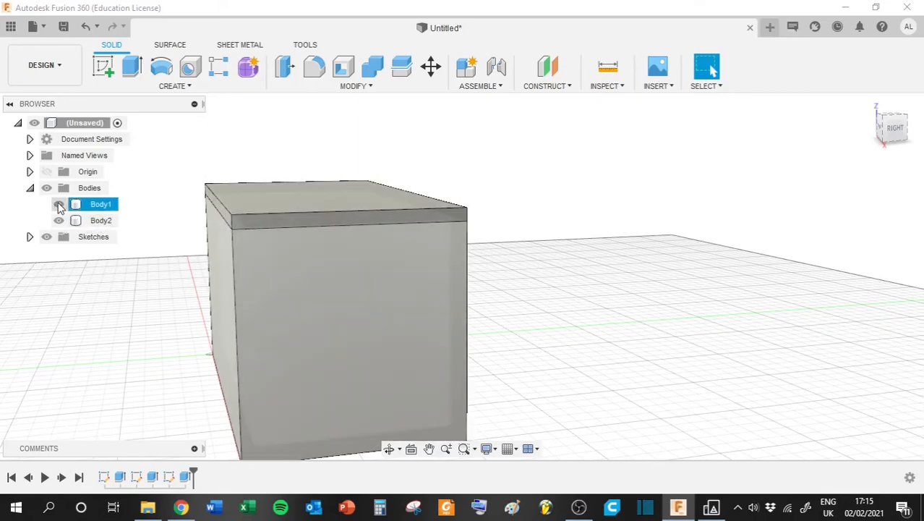
click(60, 206)
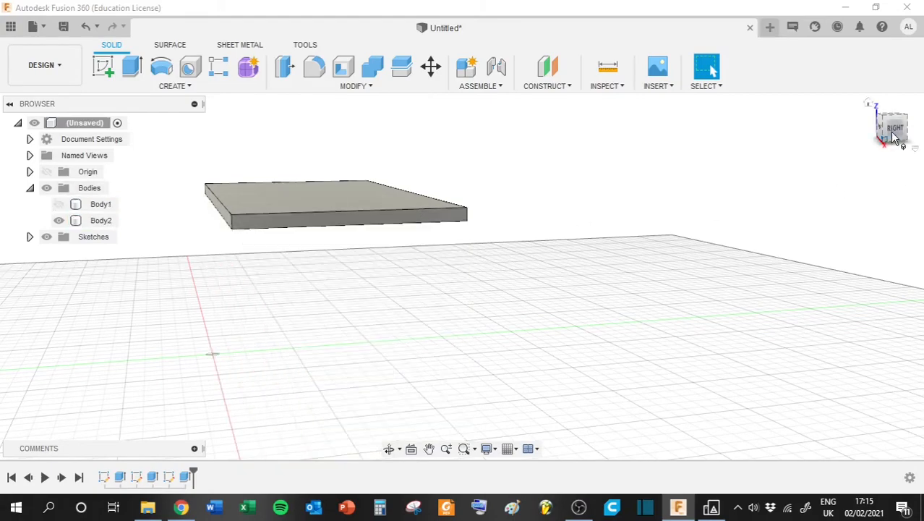
- Start a new sketch on the underside face of the lid
drag(893, 132, 889, 111)
middle_drag(596, 189, 577, 385)
drag(883, 131, 873, 102)
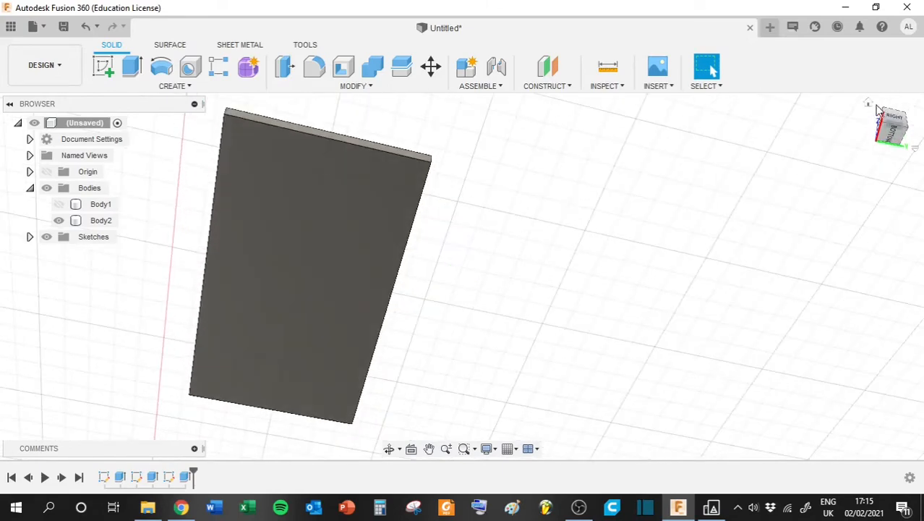
click(103, 67)
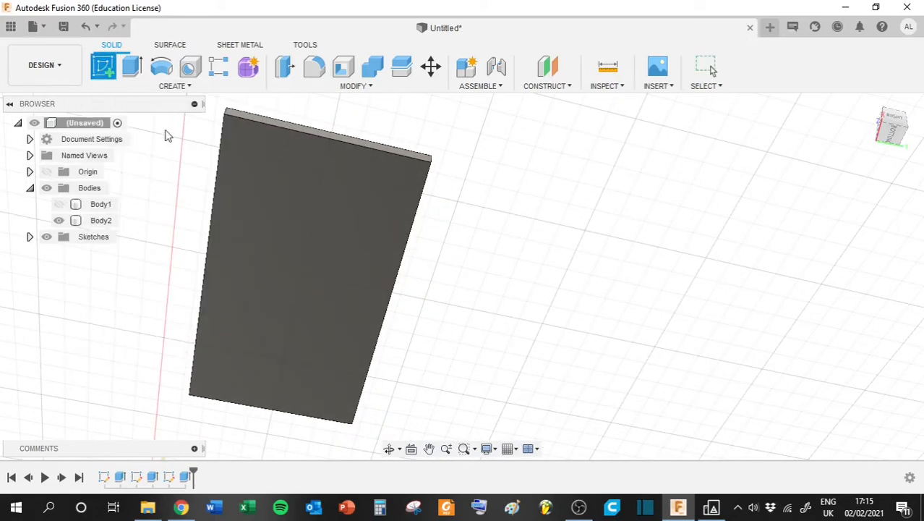
click(292, 229)
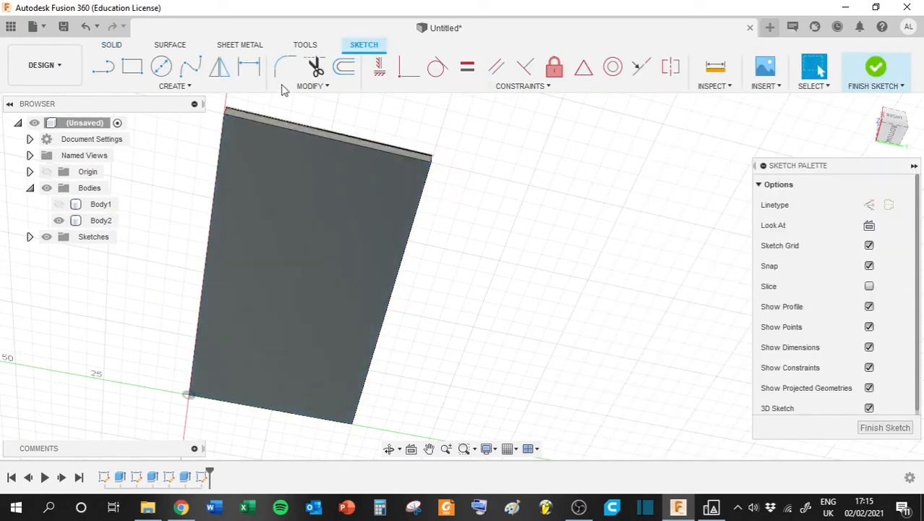
- Offset the lid's underside outline 3.3 mm inward and finish the sketch
click(344, 69)
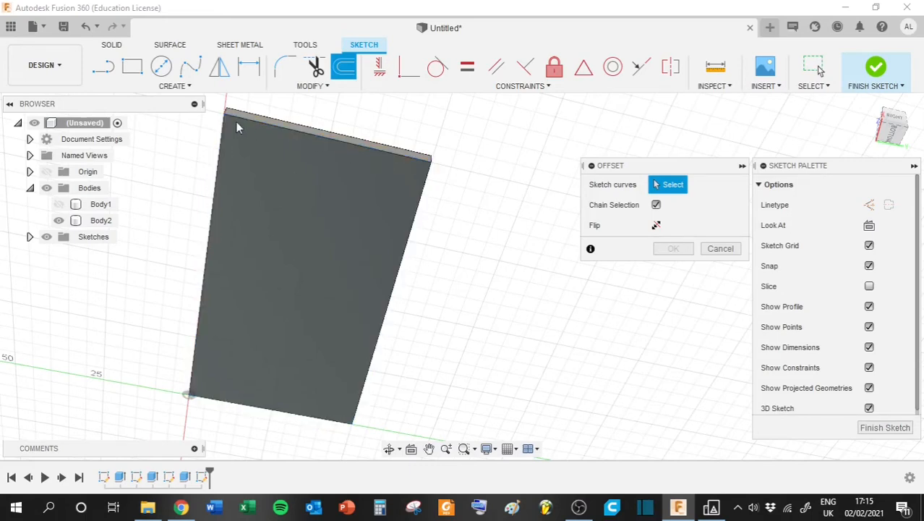
click(424, 194)
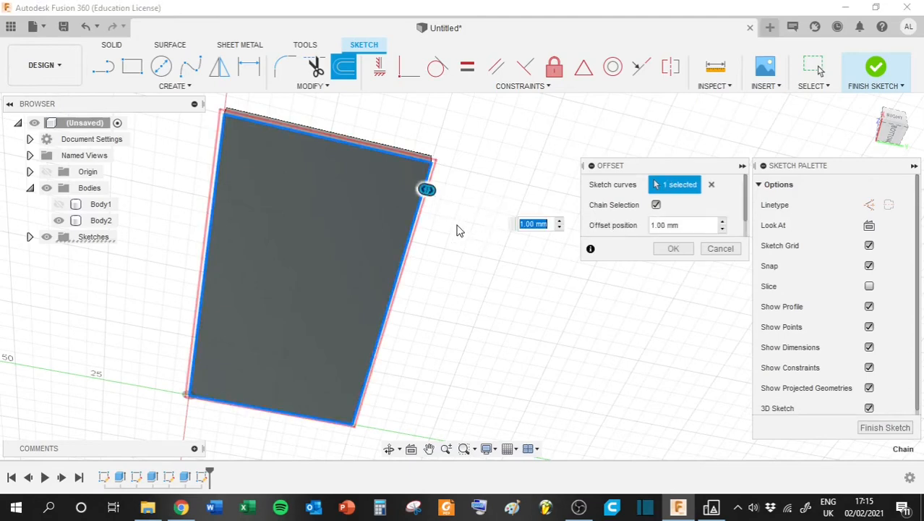
drag(426, 190, 407, 185)
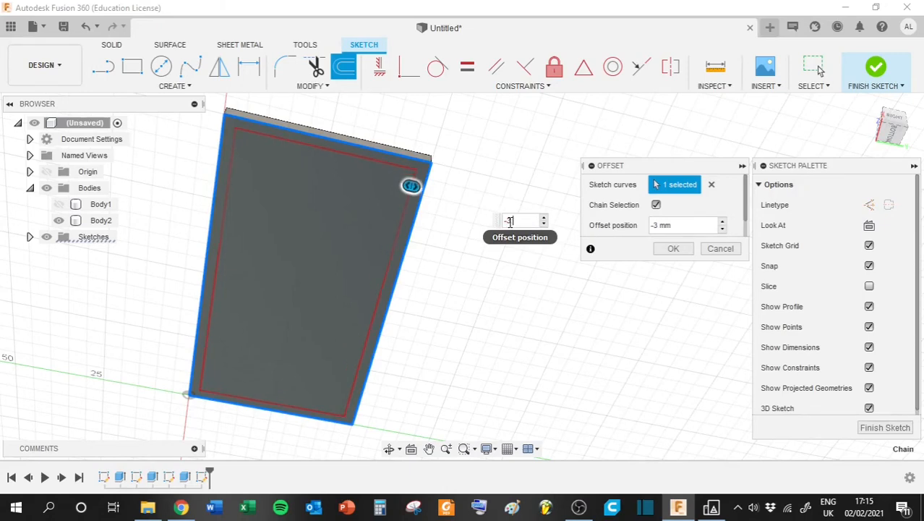
text(.3)
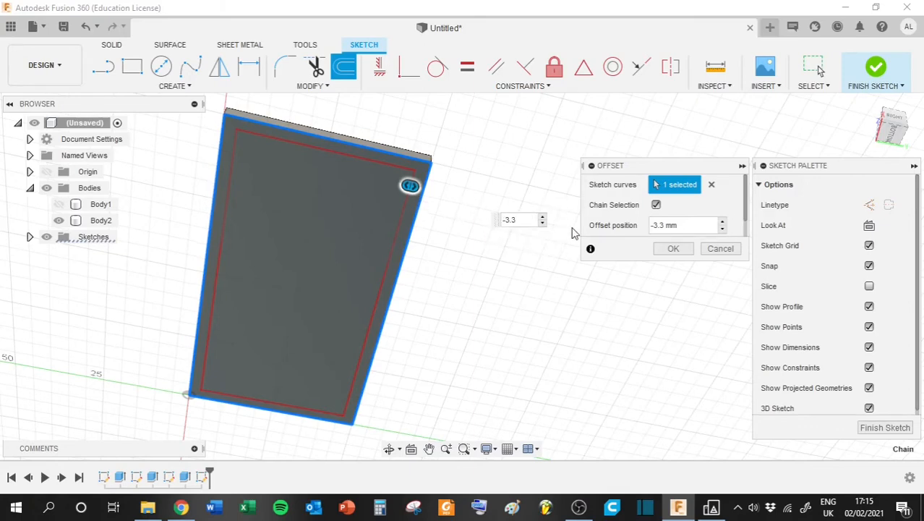
click(673, 249)
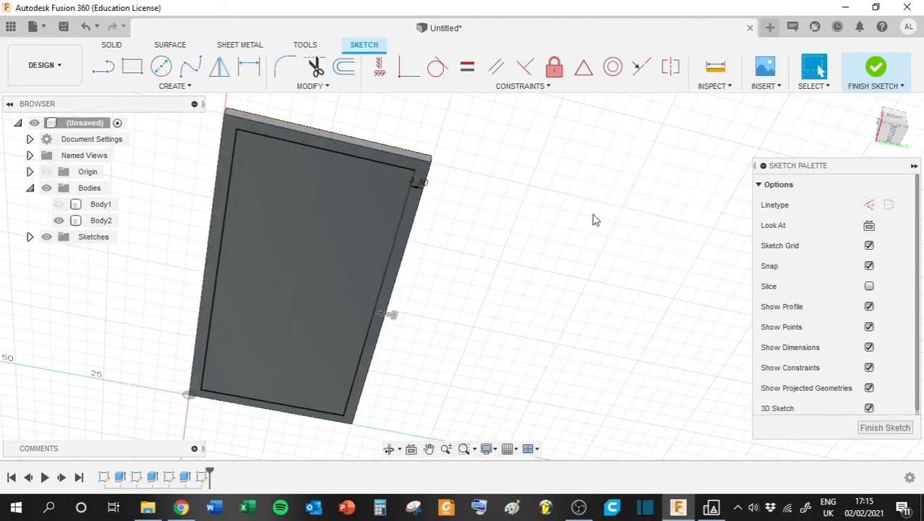
click(876, 68)
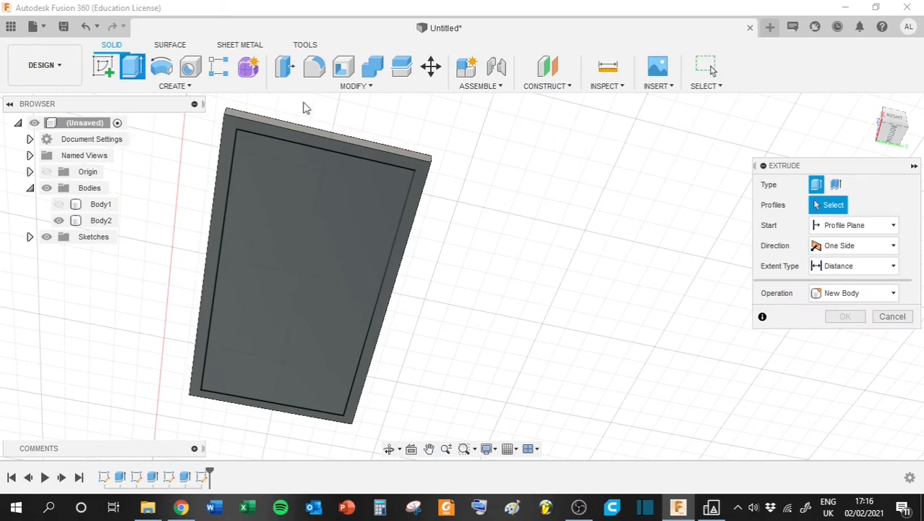
- Extrude the inner offset profile 5 mm outward from the lid's underside, joined to the lid
click(303, 201)
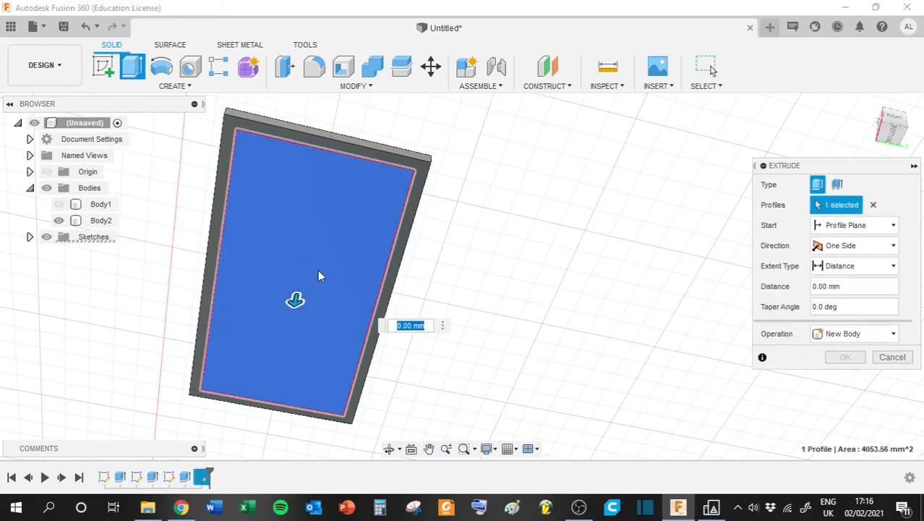
drag(295, 299, 349, 318)
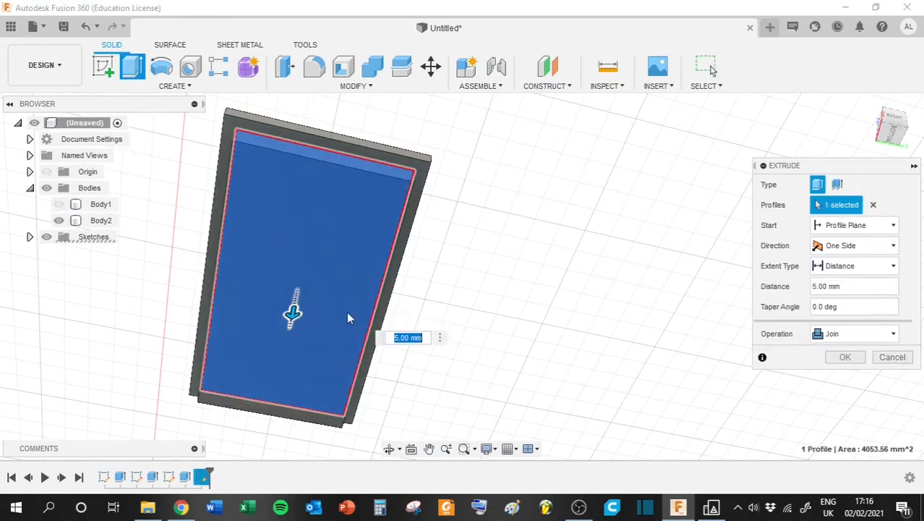
key(Return)
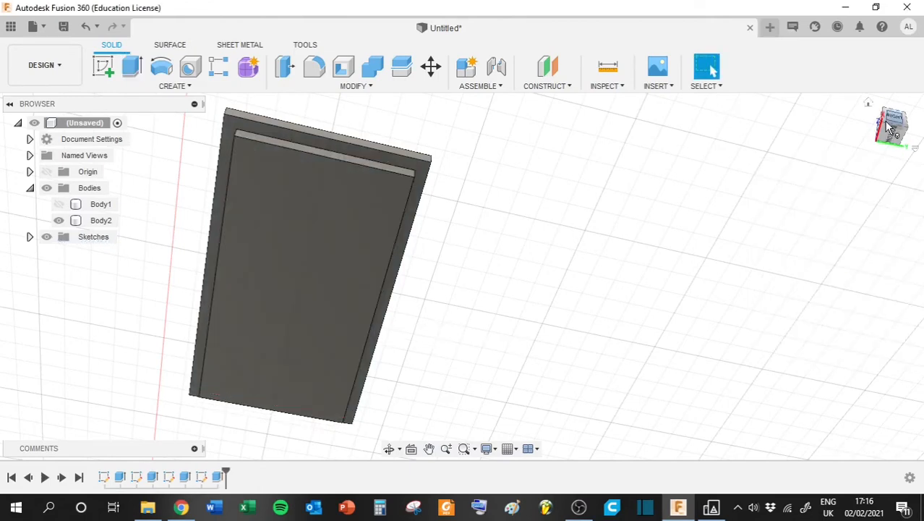
- Check the stepped lid from the side and show the box body again beneath it
drag(890, 137, 903, 161)
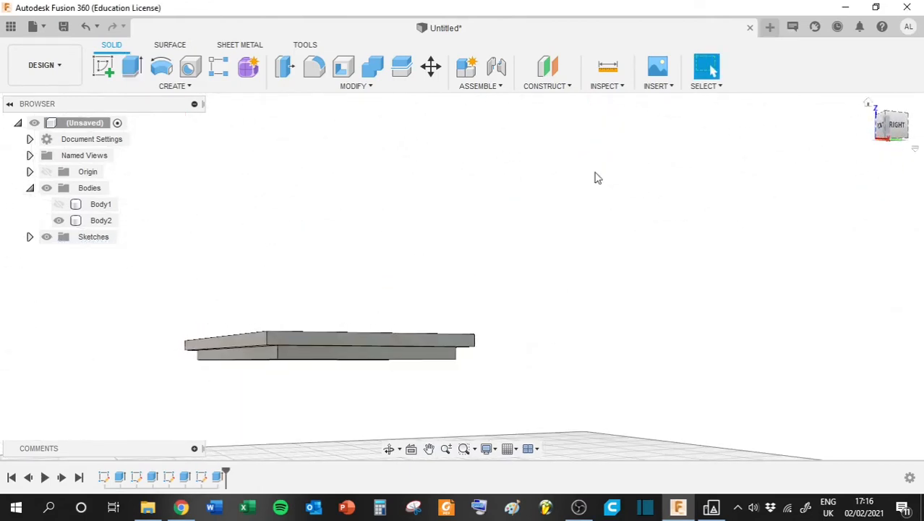
click(58, 205)
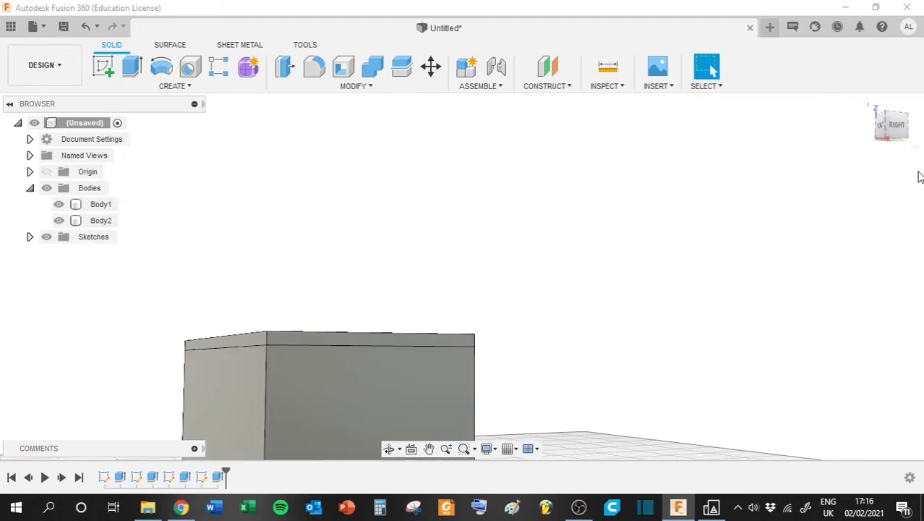
drag(895, 134, 874, 145)
scroll(454, 197, up, 2)
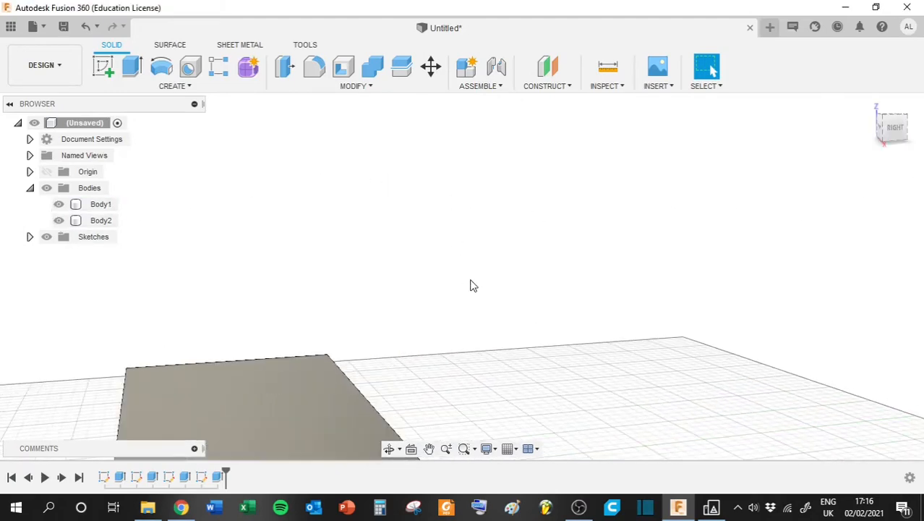
scroll(484, 239, down, 3)
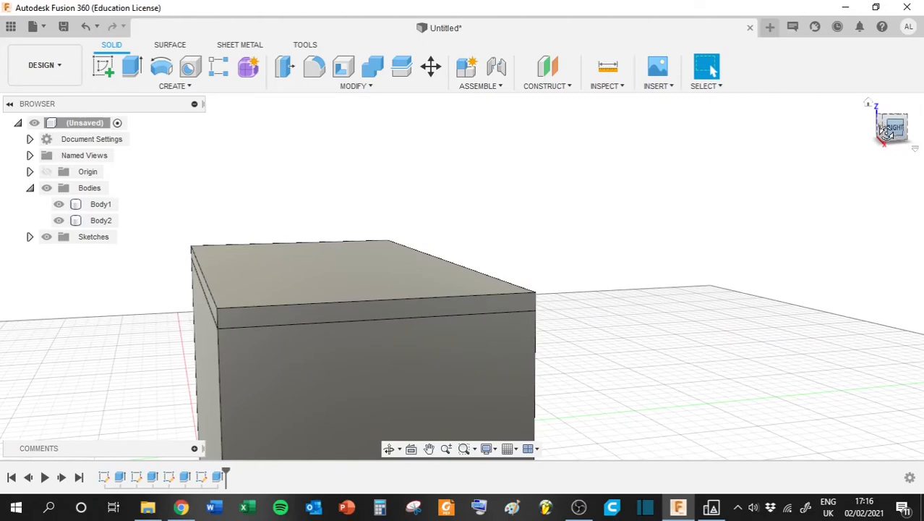
- Temporarily raise the lid body 10 mm to inspect its stepped underside above the box, return it to zero and cancel the move
click(888, 130)
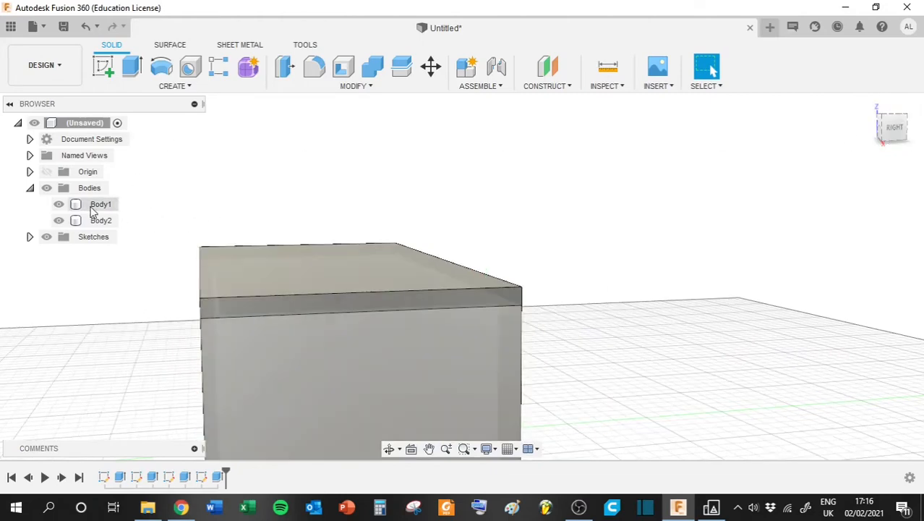
click(96, 220)
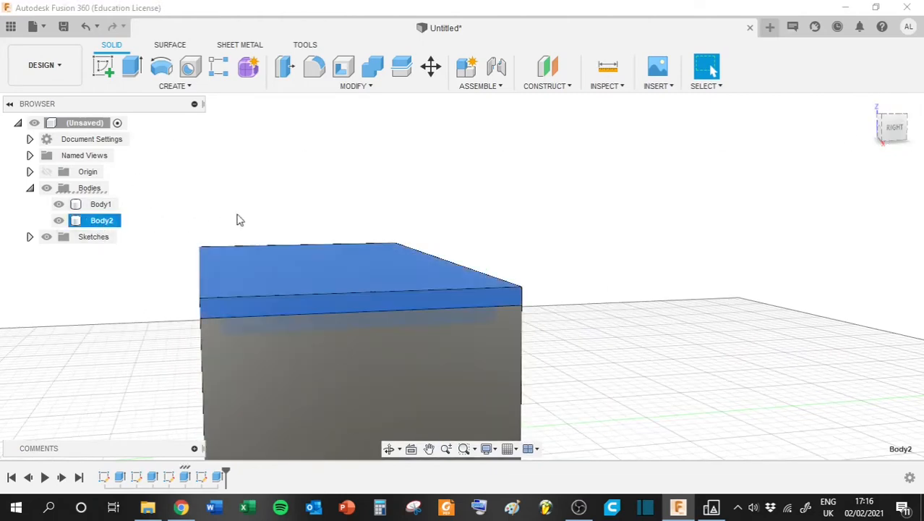
click(431, 69)
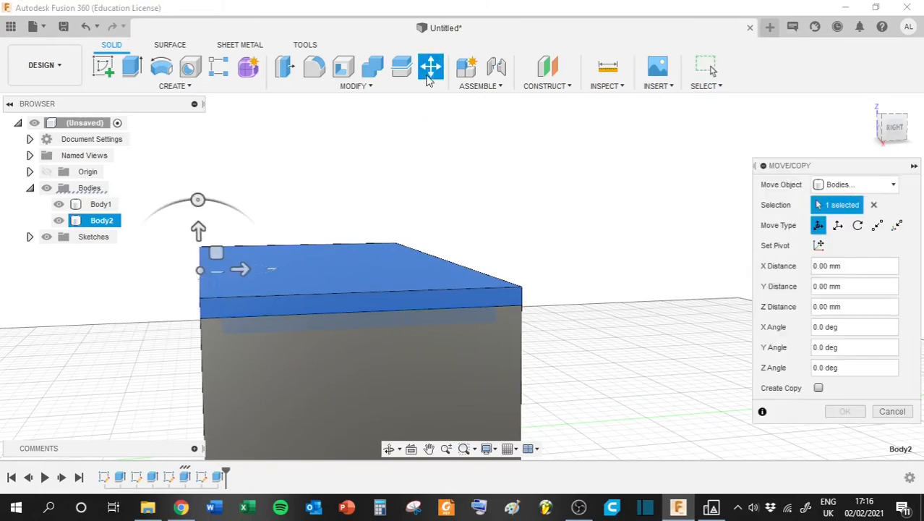
drag(198, 227, 198, 190)
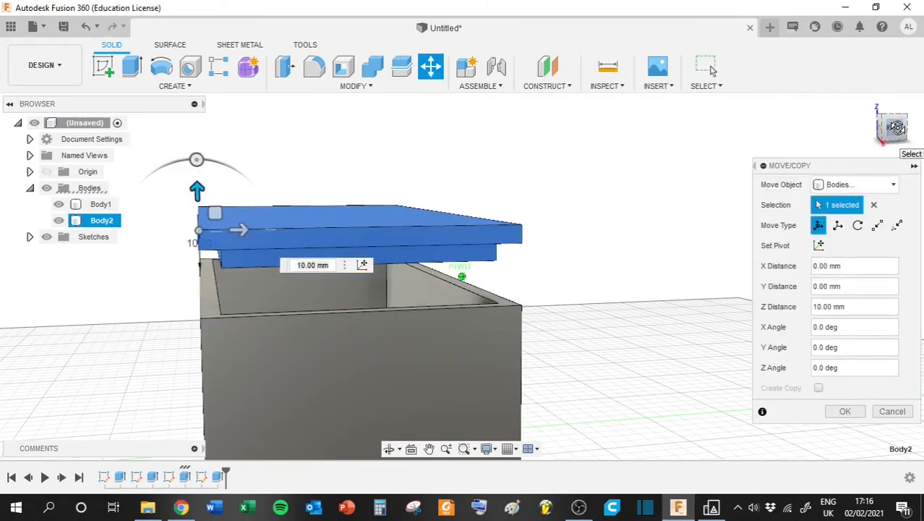
mouse_move(893, 128)
mouse_down()
mouse_move(902, 137)
mouse_move(911, 130)
mouse_up()
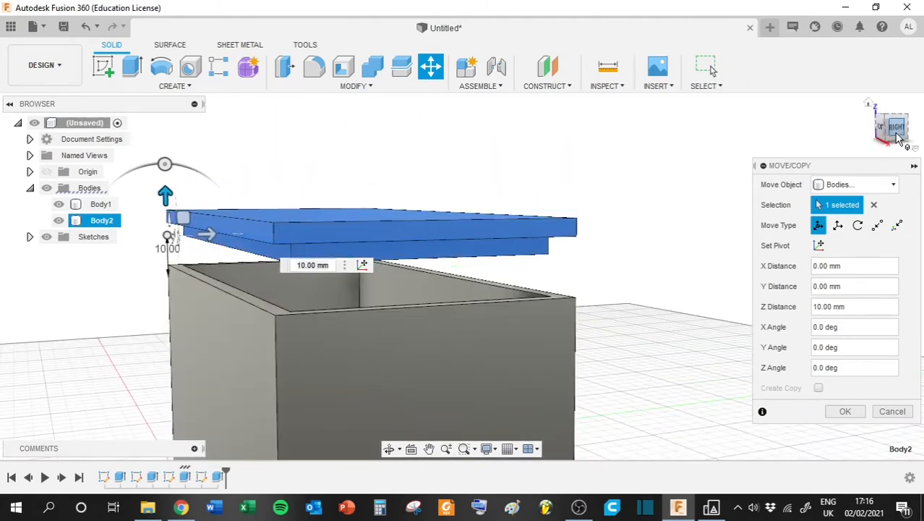
click(900, 126)
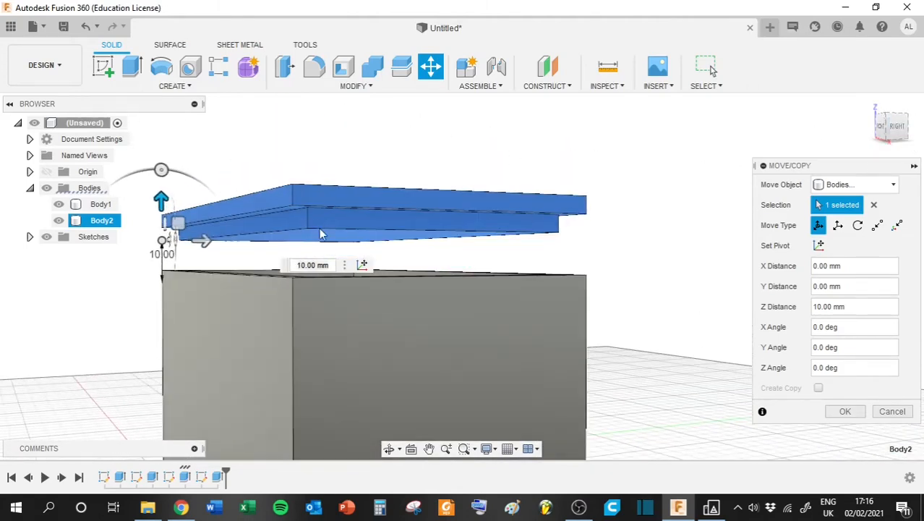
drag(161, 201, 161, 242)
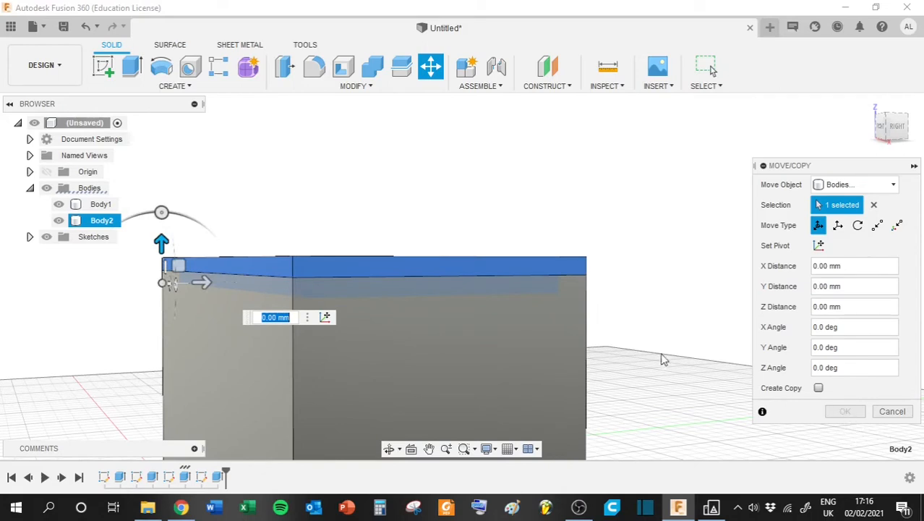
click(891, 410)
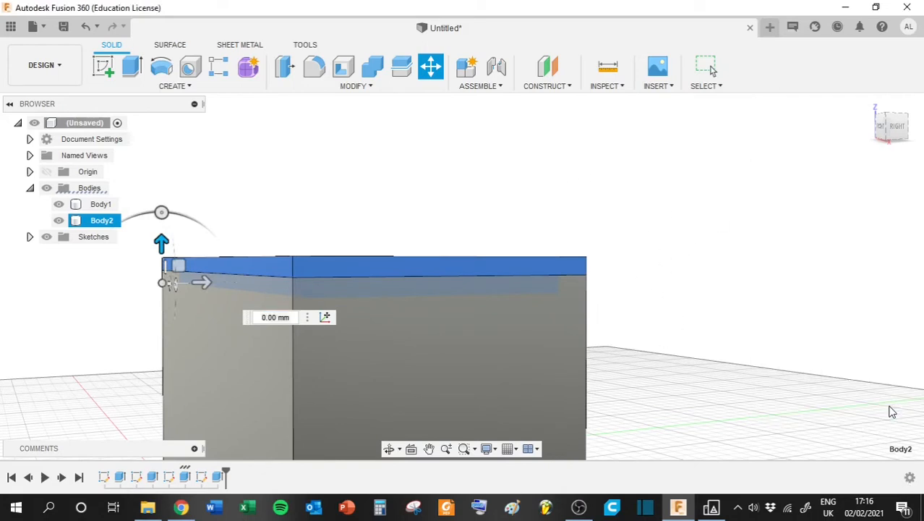
- Section the closed box with Section Analysis from its end face, moving the cutting plane to -40 mm
click(623, 87)
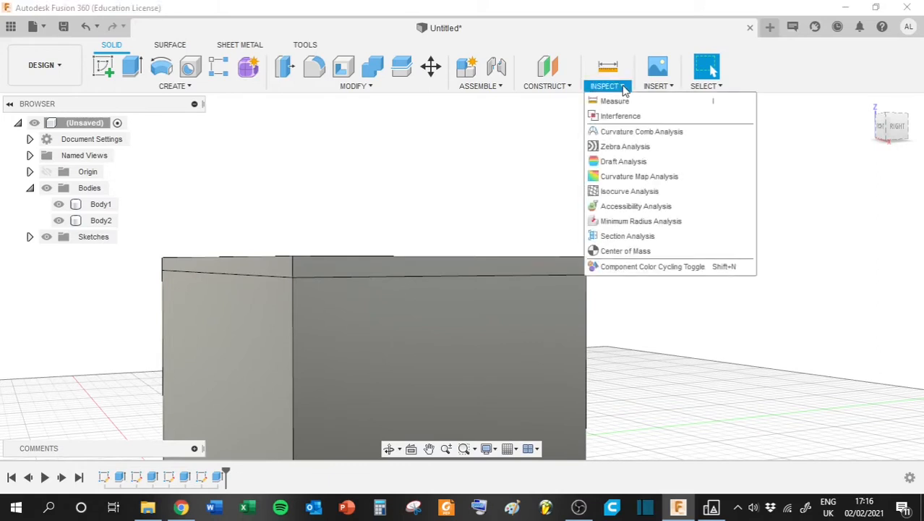
click(627, 236)
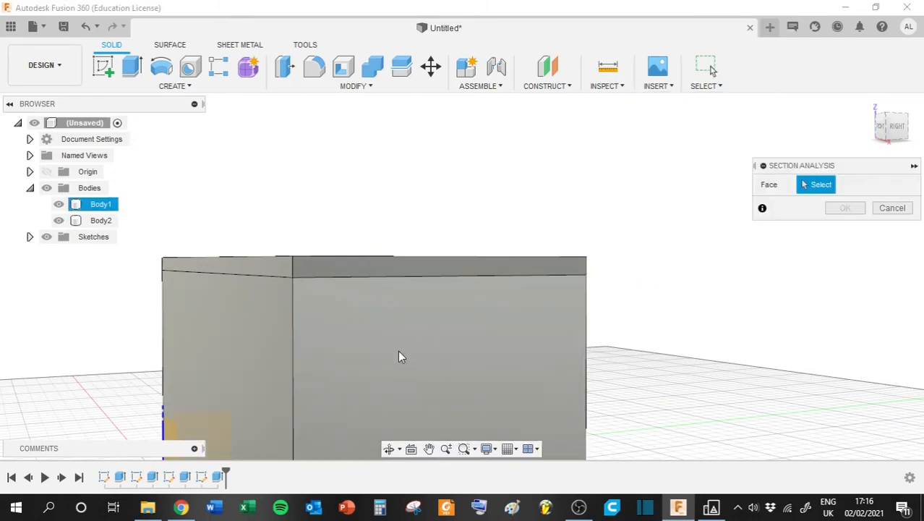
click(436, 329)
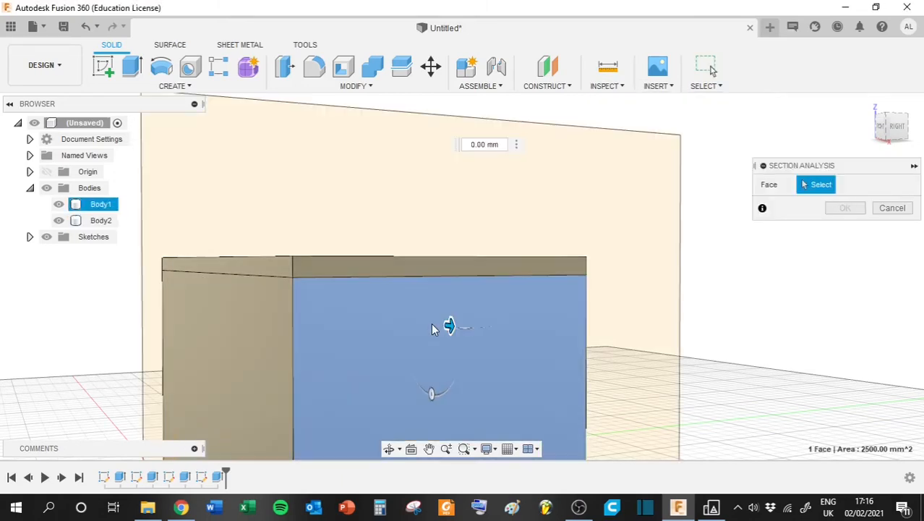
shift+middle_drag(442, 324, 476, 410)
mouse_move(908, 138)
mouse_down()
mouse_move(914, 146)
mouse_move(907, 137)
mouse_up()
scroll(575, 250, up, 3)
scroll(536, 255, down, 5)
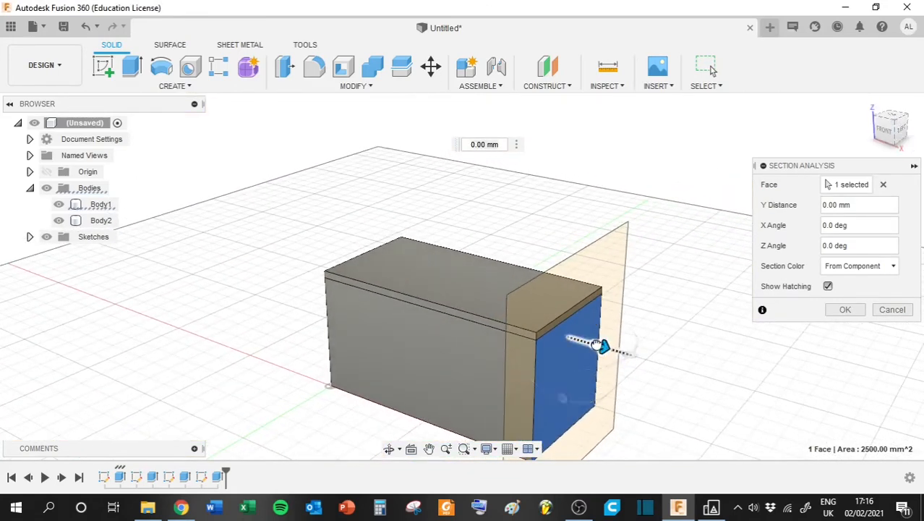
mouse_move(598, 345)
mouse_down()
mouse_move(541, 324)
mouse_move(500, 328)
mouse_up()
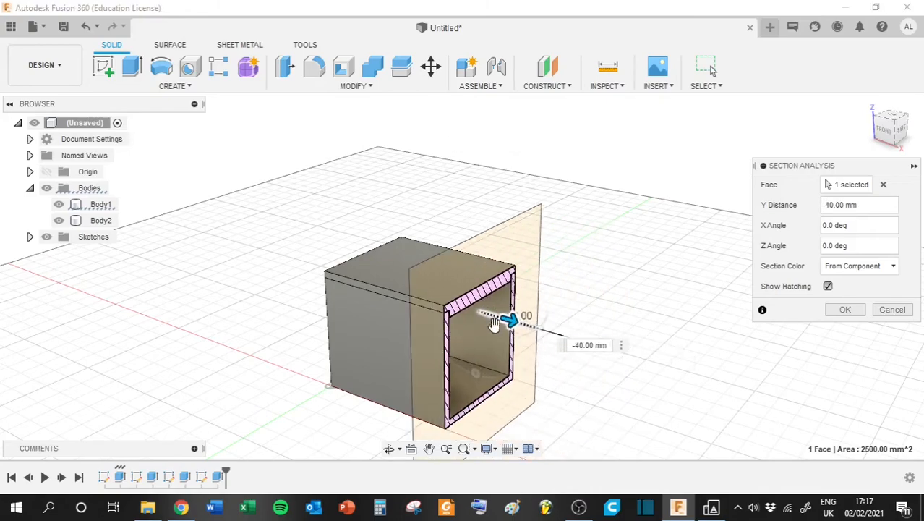
- Examine the clearance between the lid's step and the box wall in the section, and cancel the analysis
click(901, 129)
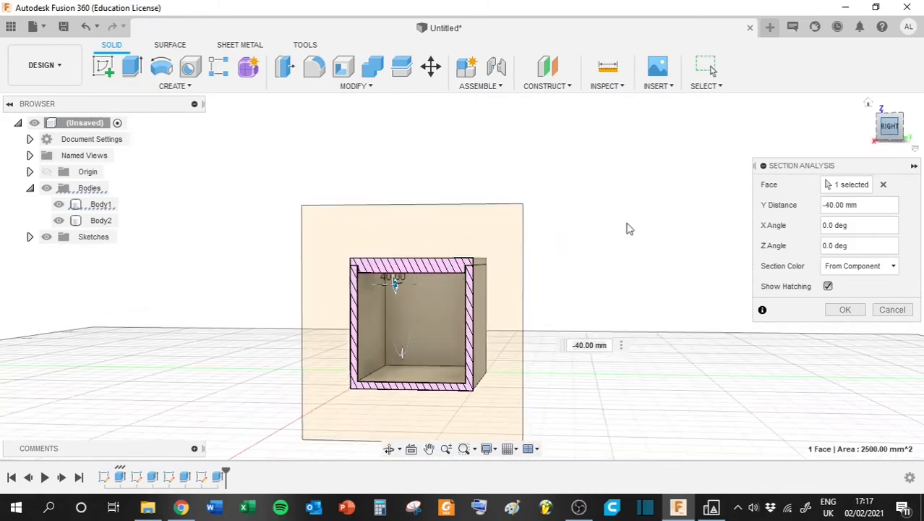
scroll(456, 264, up, 10)
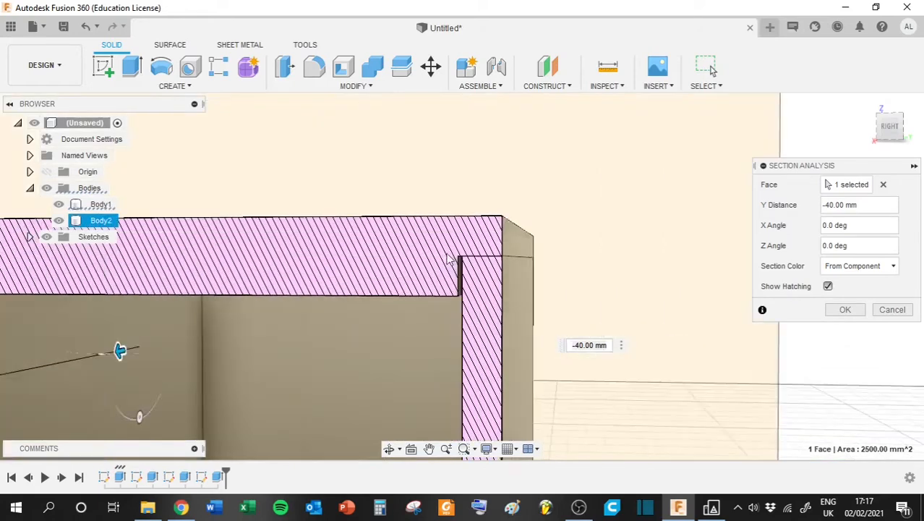
scroll(449, 261, up, 5)
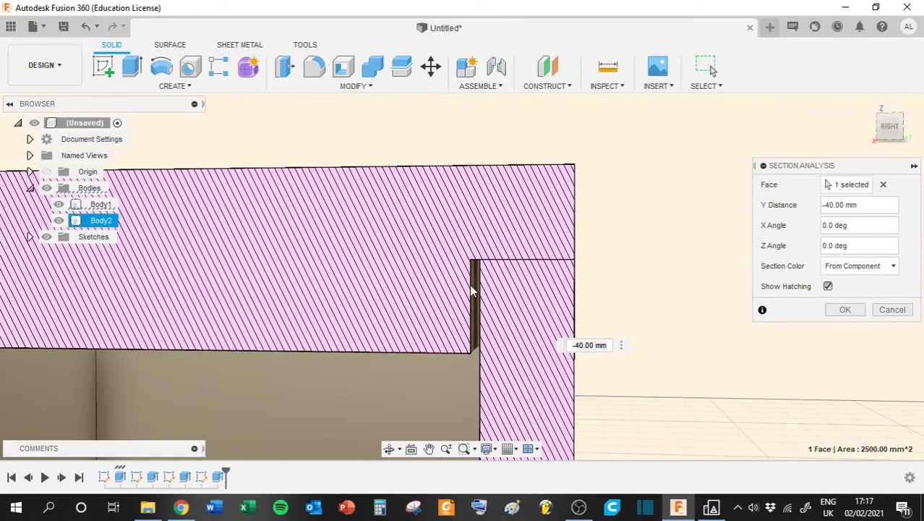
click(888, 129)
drag(891, 128, 888, 126)
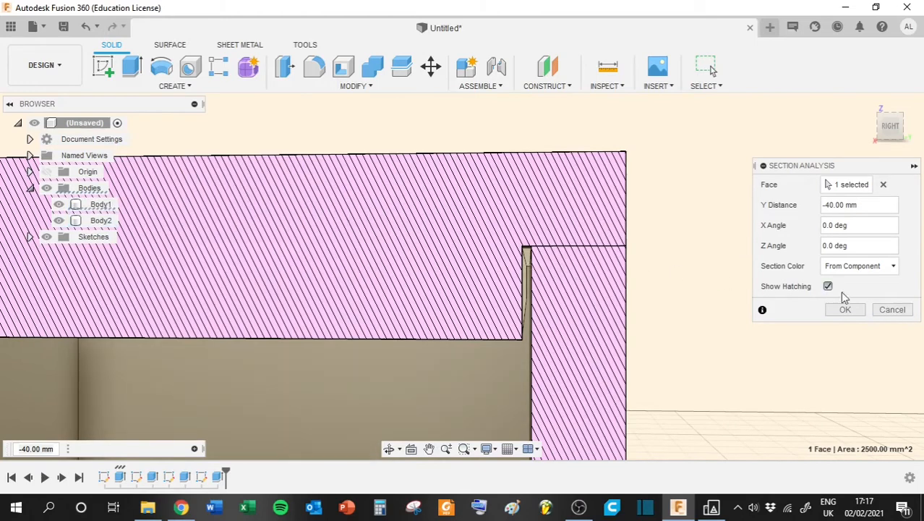
click(892, 309)
drag(896, 128, 893, 134)
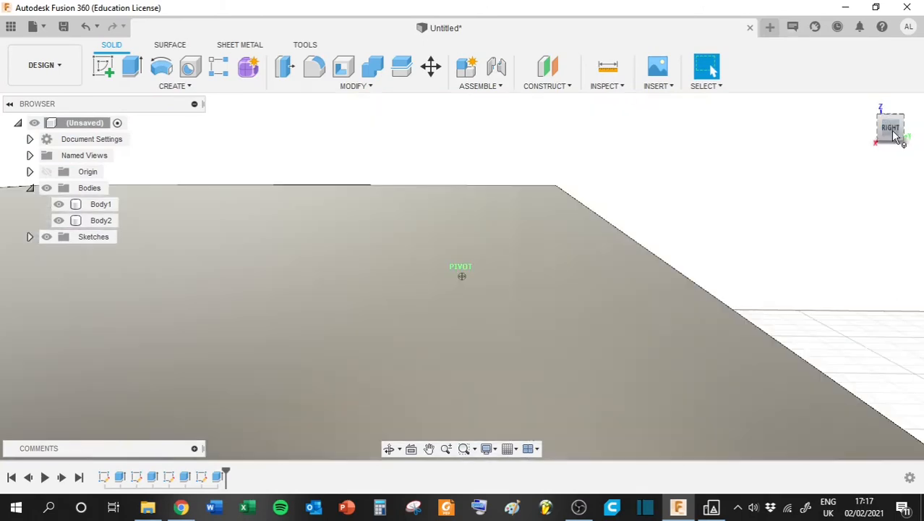
scroll(548, 295, down, 10)
middle_drag(616, 316, 570, 274)
mouse_move(894, 132)
mouse_down()
mouse_move(9, 140)
mouse_move(894, 134)
mouse_move(889, 145)
mouse_up()
scroll(565, 323, up, 3)
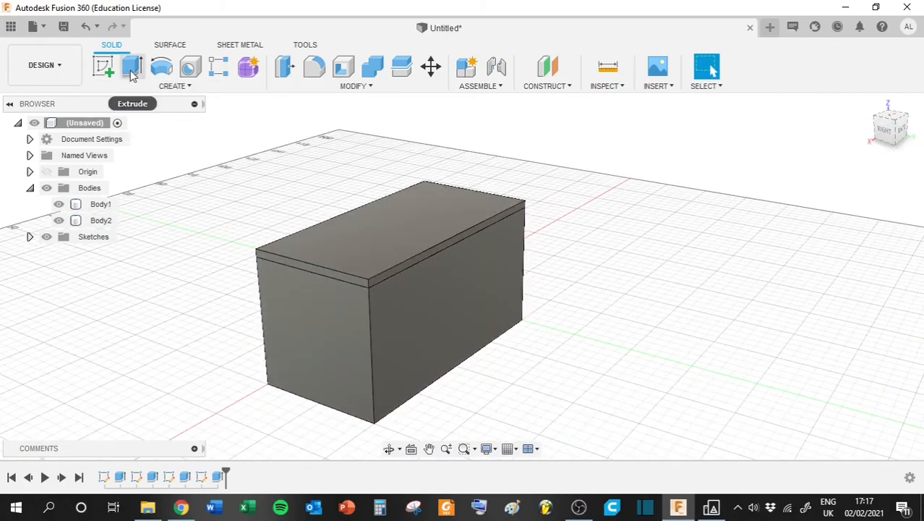
click(352, 86)
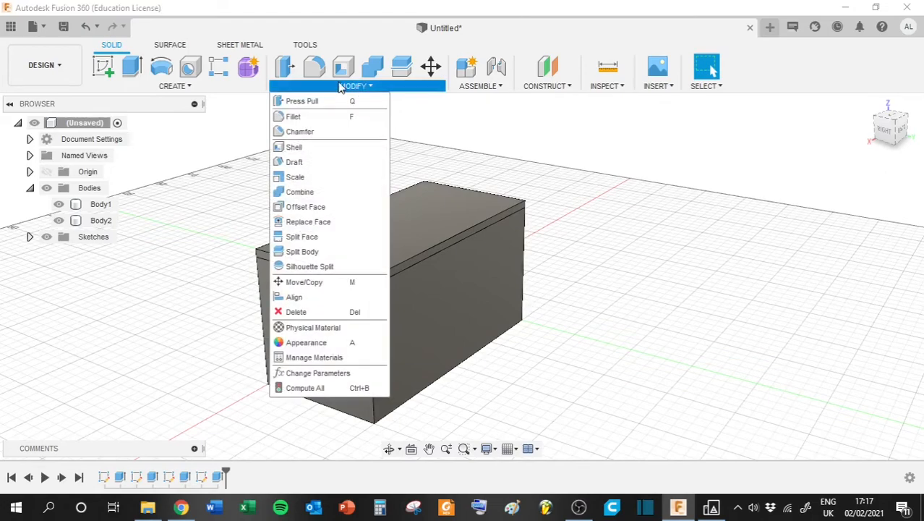
click(295, 118)
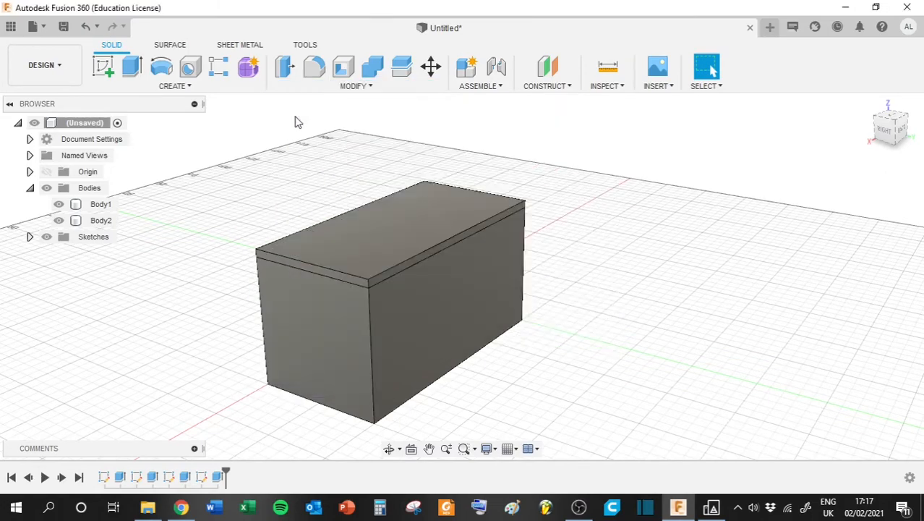
click(888, 137)
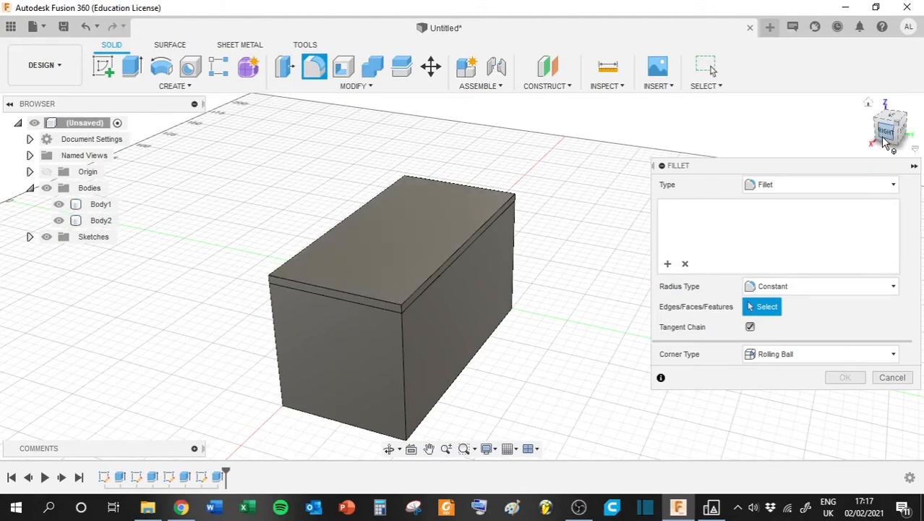
drag(884, 142, 865, 123)
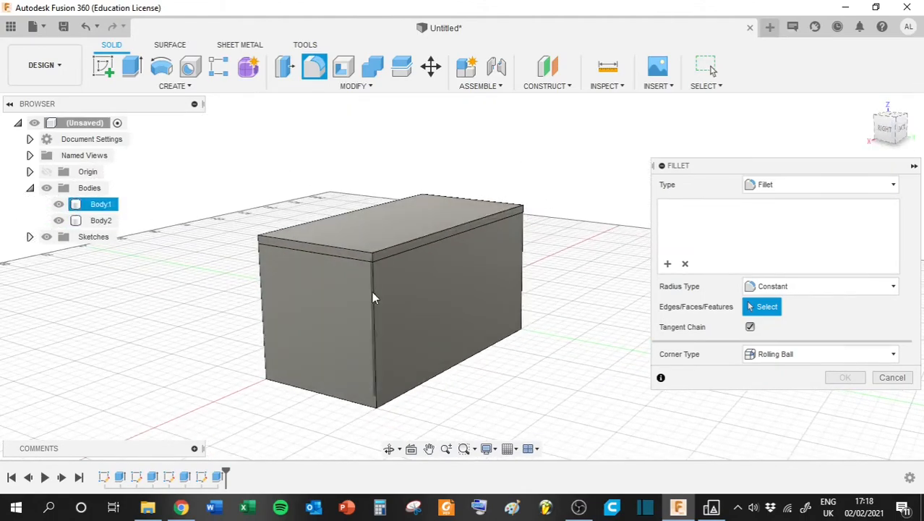
click(372, 255)
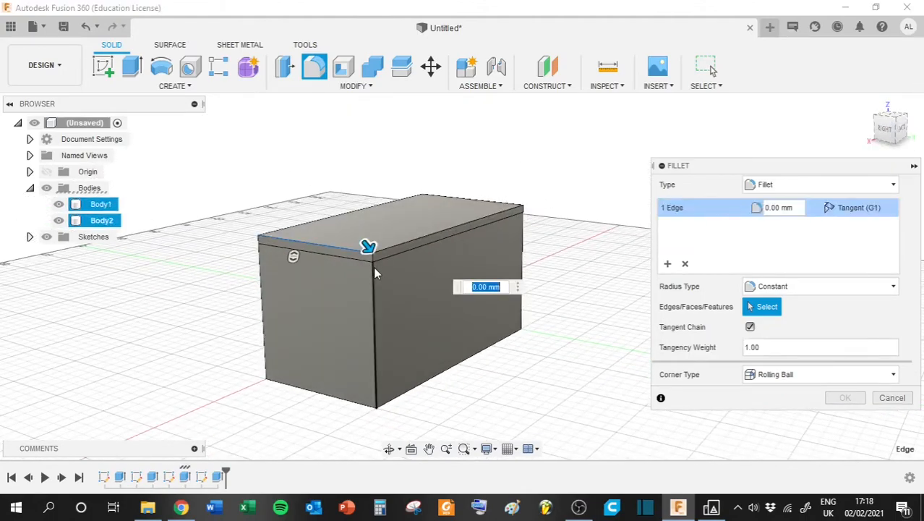
key(Escape)
- Fillet the vertical edges of both the lid and the box body at all four outer corners with a 3 mm radius
click(314, 66)
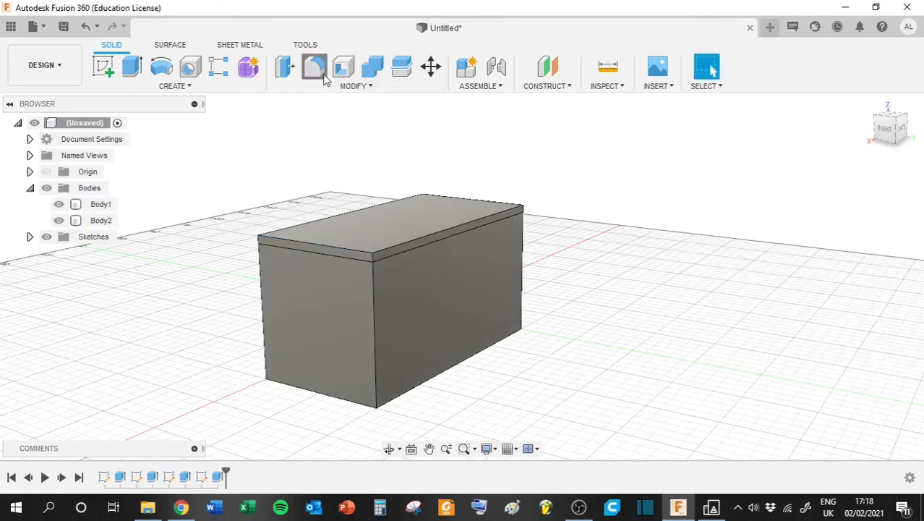
click(371, 258)
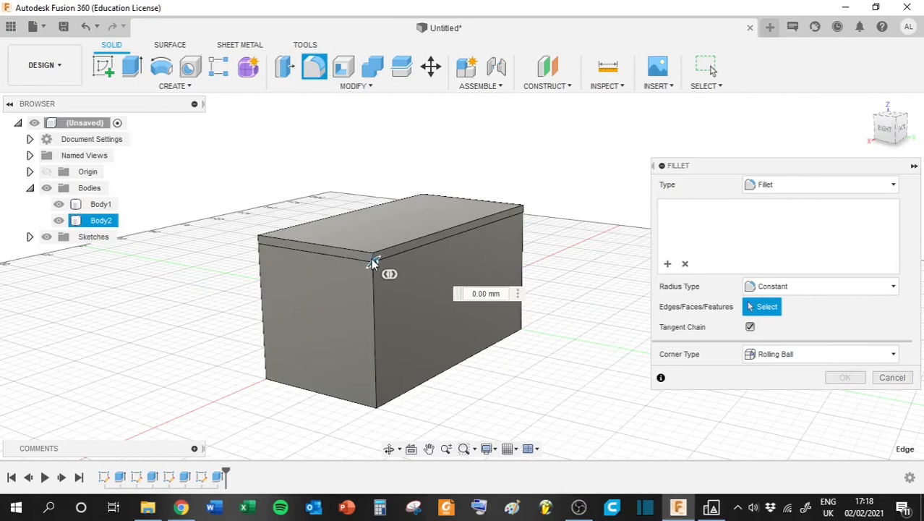
click(374, 302)
drag(895, 132, 866, 138)
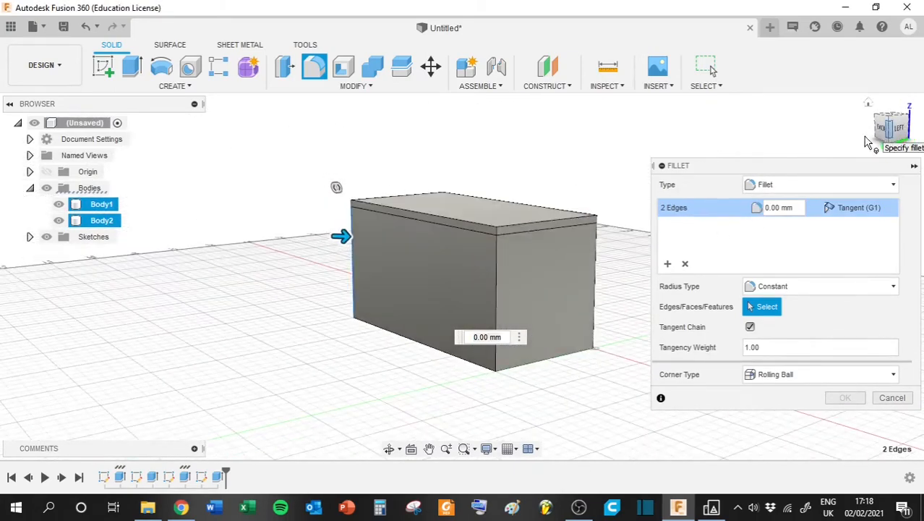
click(494, 233)
click(496, 260)
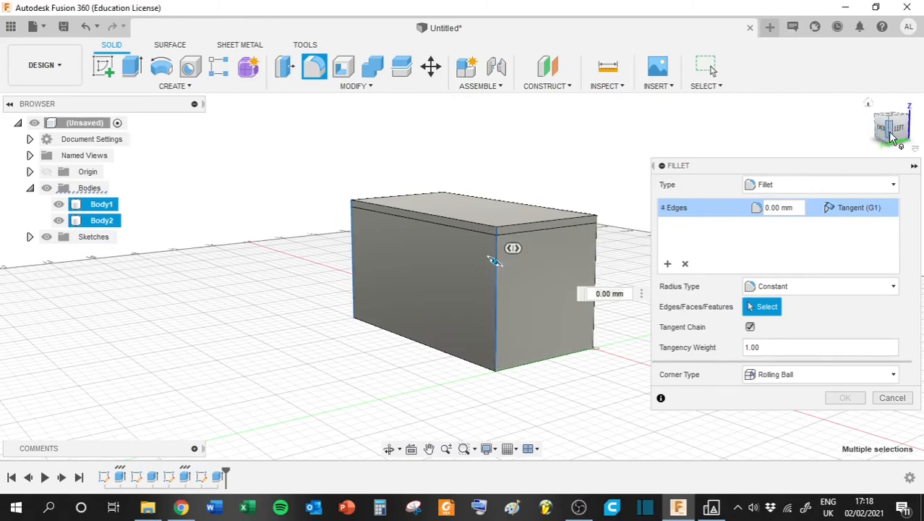
drag(897, 130, 869, 133)
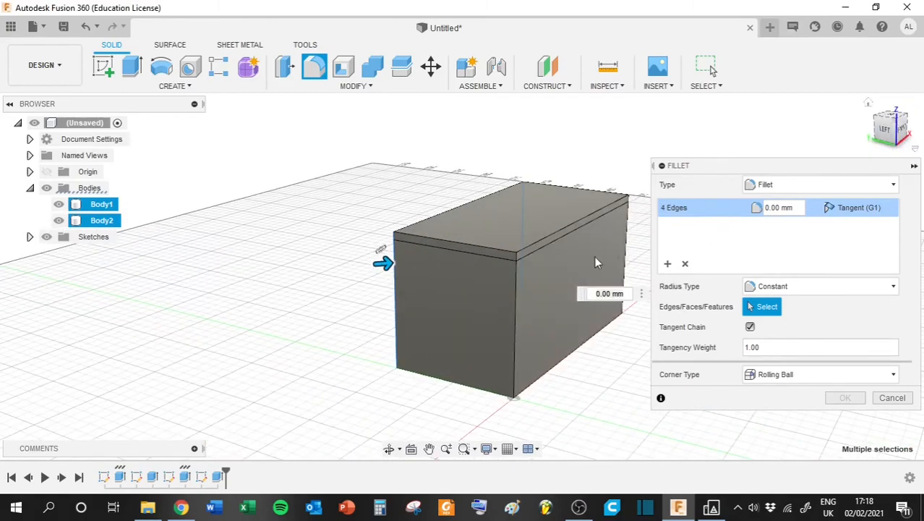
click(515, 259)
click(516, 282)
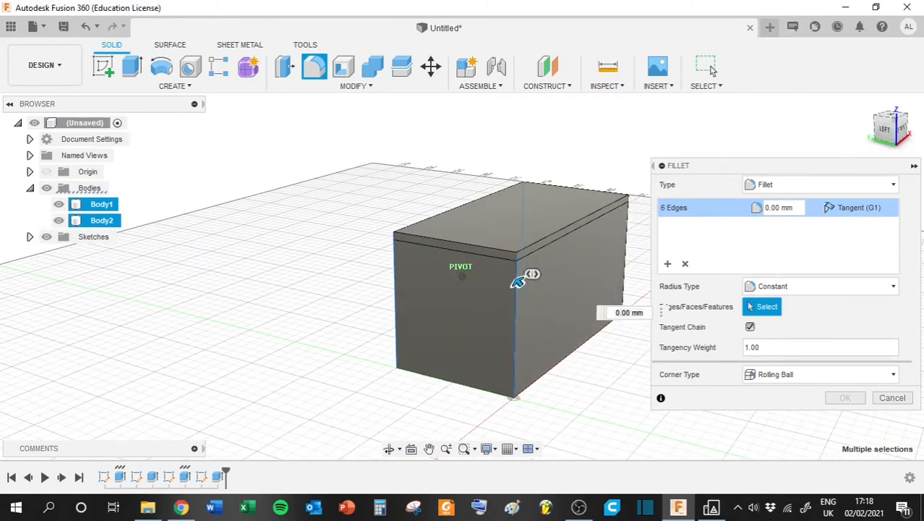
drag(886, 130, 864, 133)
shift+middle_drag(564, 260, 526, 256)
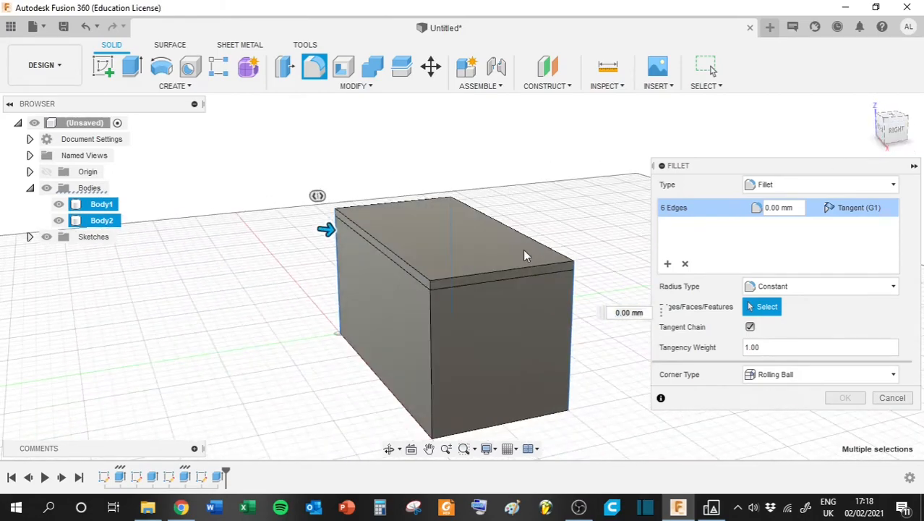
click(431, 286)
click(431, 310)
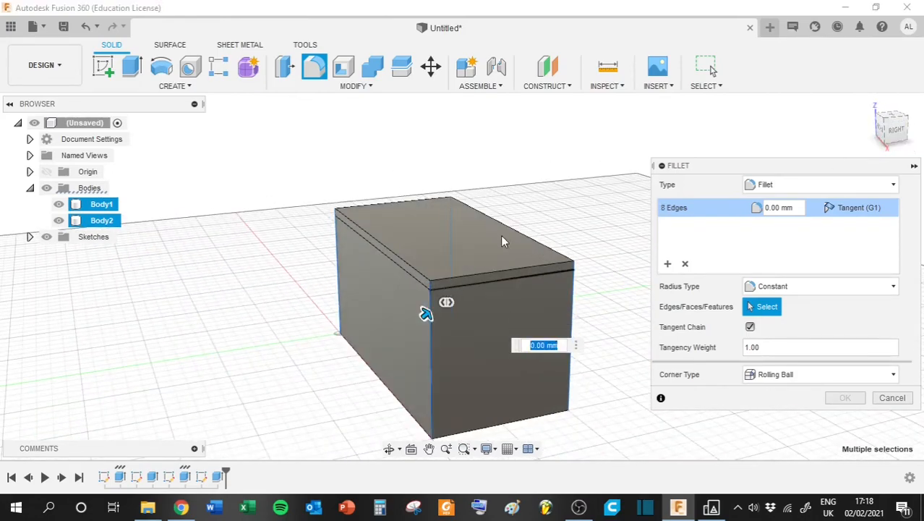
mouse_move(893, 130)
mouse_down()
mouse_move(863, 136)
mouse_move(921, 144)
mouse_up()
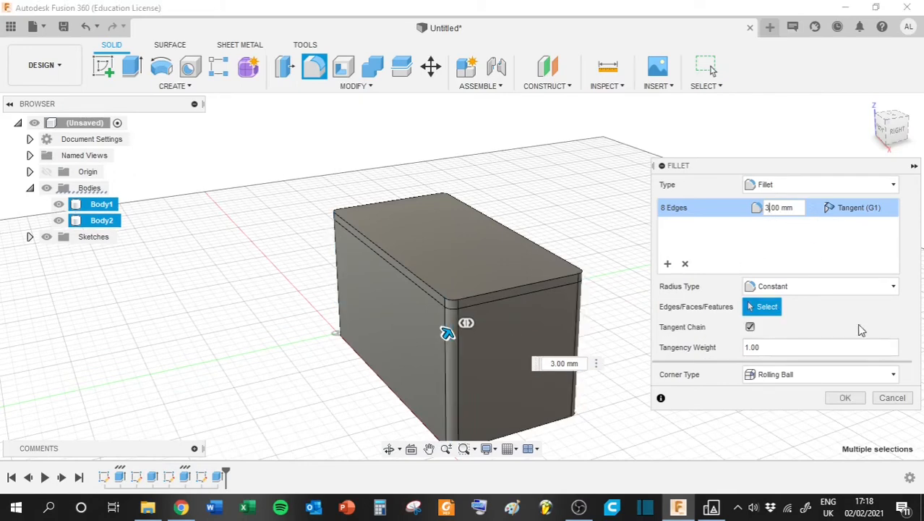
click(845, 398)
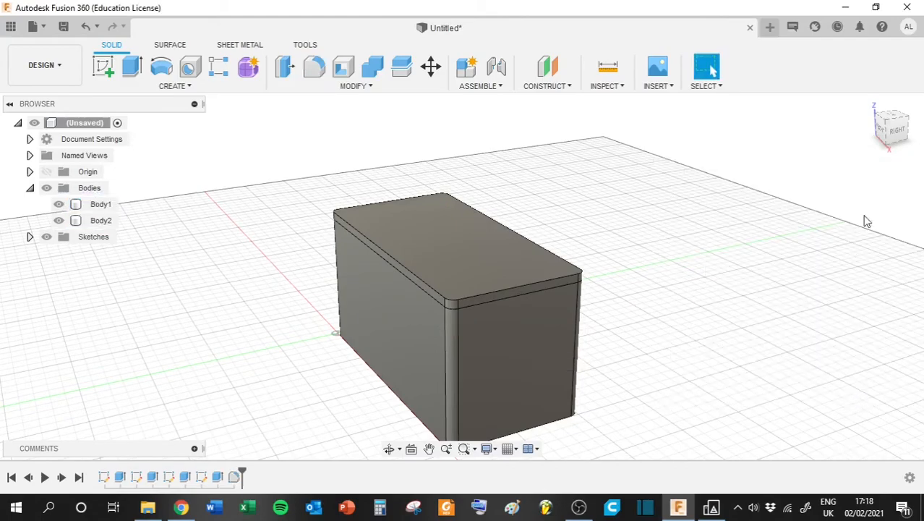
mouse_move(462, 276)
shift+middle_down()
mouse_move(564, 278)
mouse_move(510, 264)
mouse_move(491, 213)
mouse_move(462, 260)
mouse_move(521, 361)
mouse_move(521, 311)
shift+middle_up()
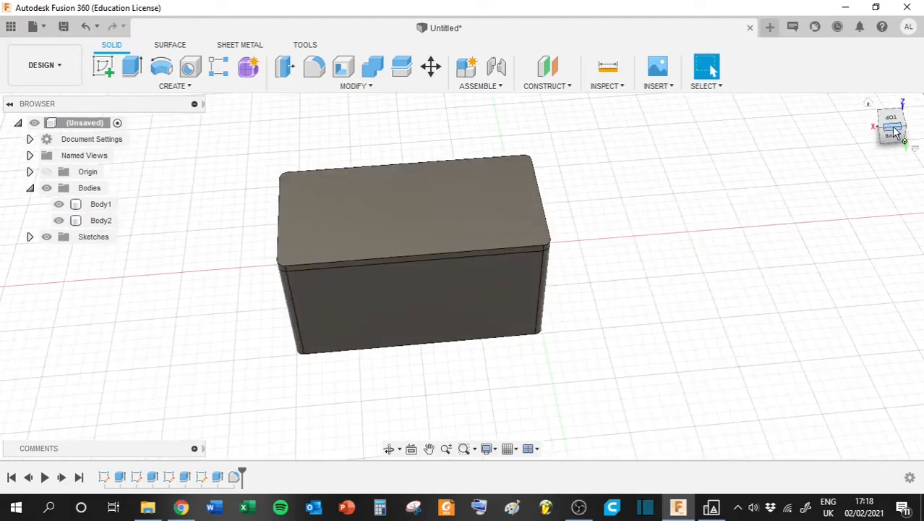
- Fillet all edges around the lid's top face with a 2.7 mm radius
click(346, 86)
click(297, 117)
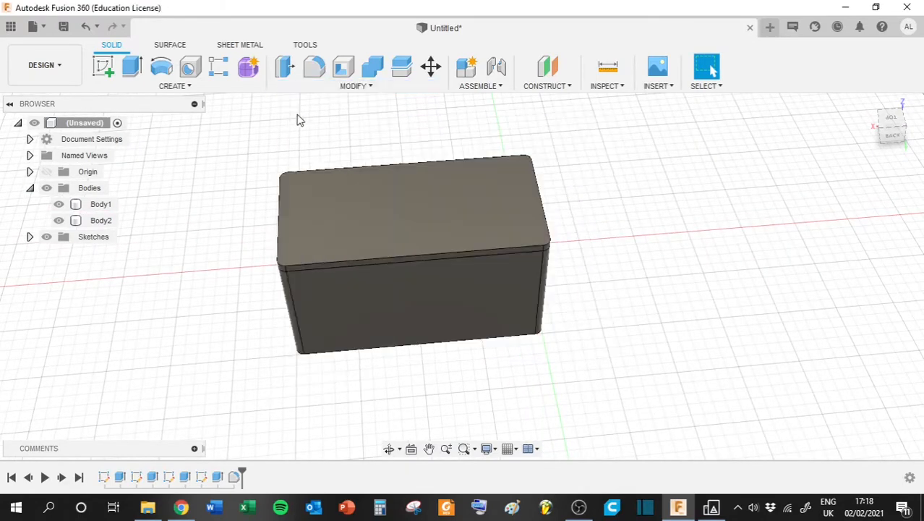
click(387, 213)
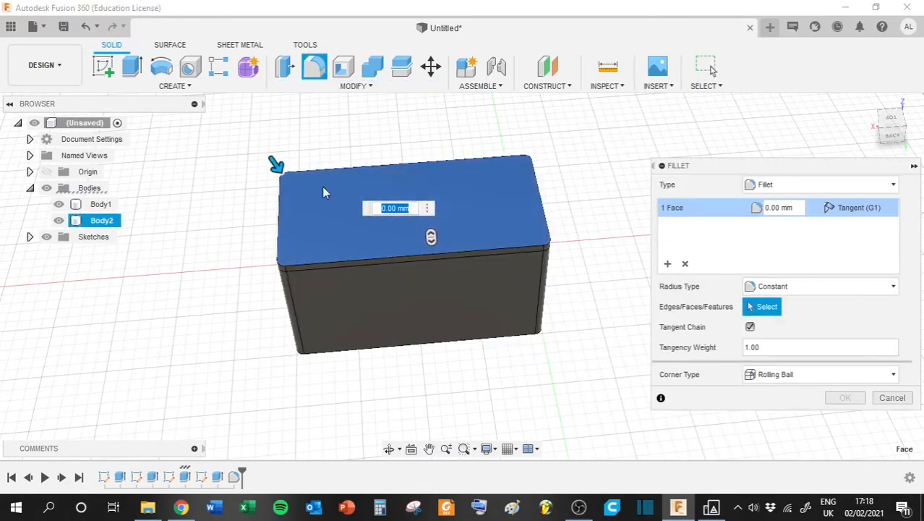
middle_drag(344, 185, 415, 247)
scroll(401, 253, down, 2)
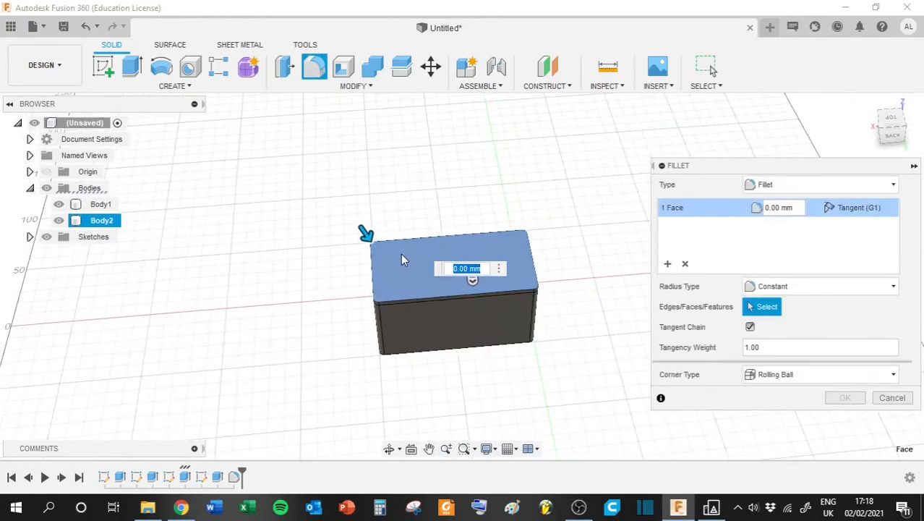
scroll(400, 253, up, 2)
mouse_move(888, 125)
mouse_down()
mouse_move(913, 130)
mouse_move(884, 130)
mouse_up()
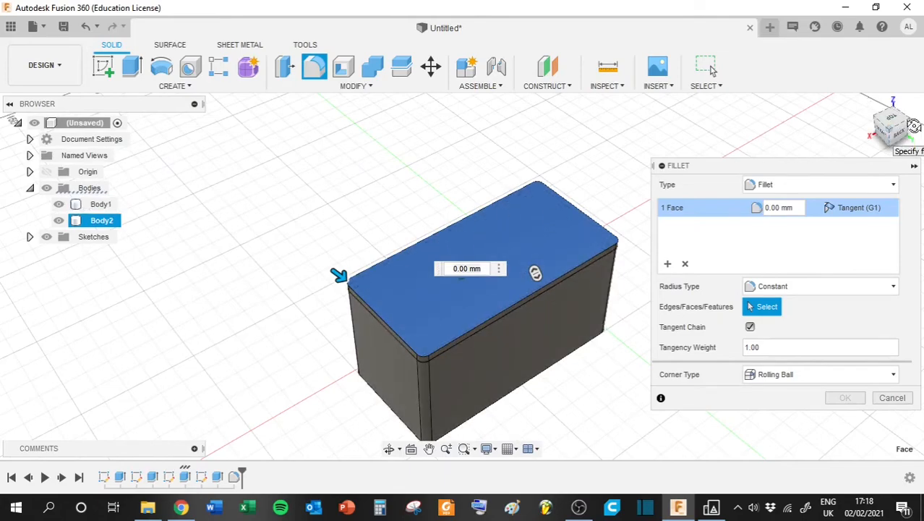
click(895, 131)
drag(895, 133, 905, 140)
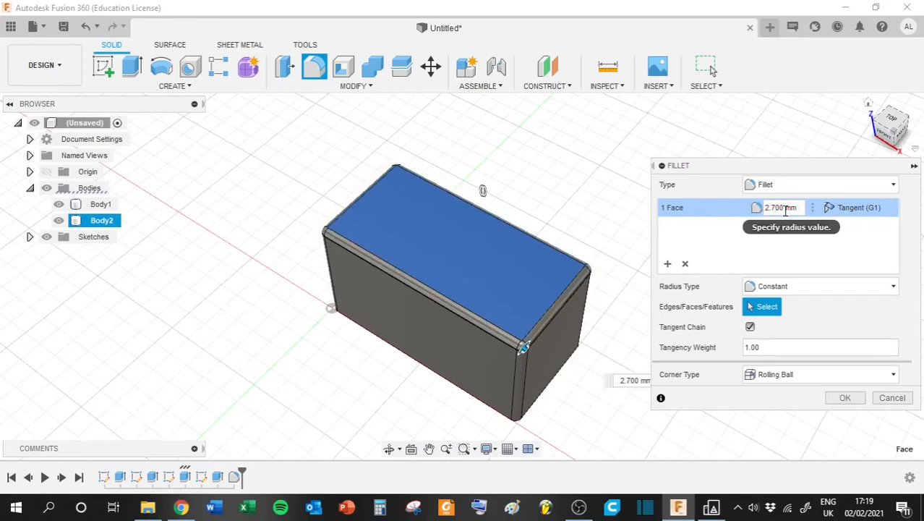
key(Return)
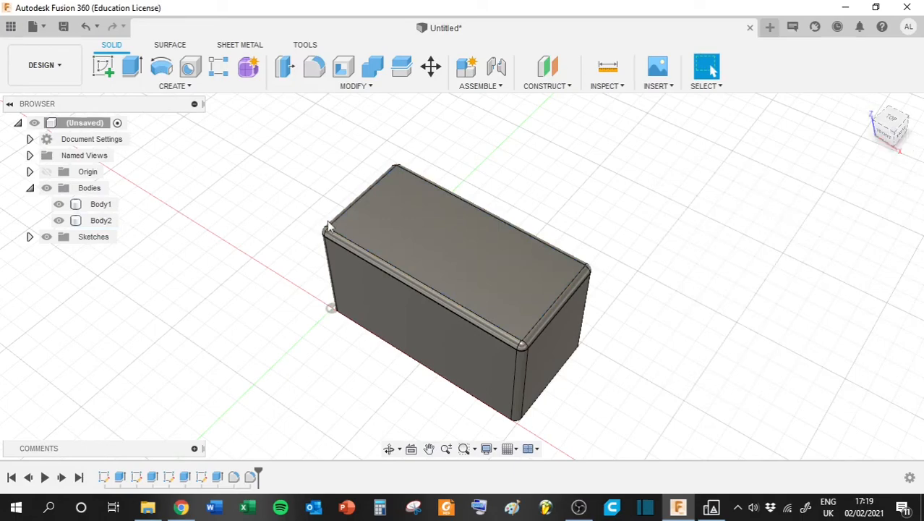
scroll(328, 226, down, 3)
scroll(331, 231, up, 8)
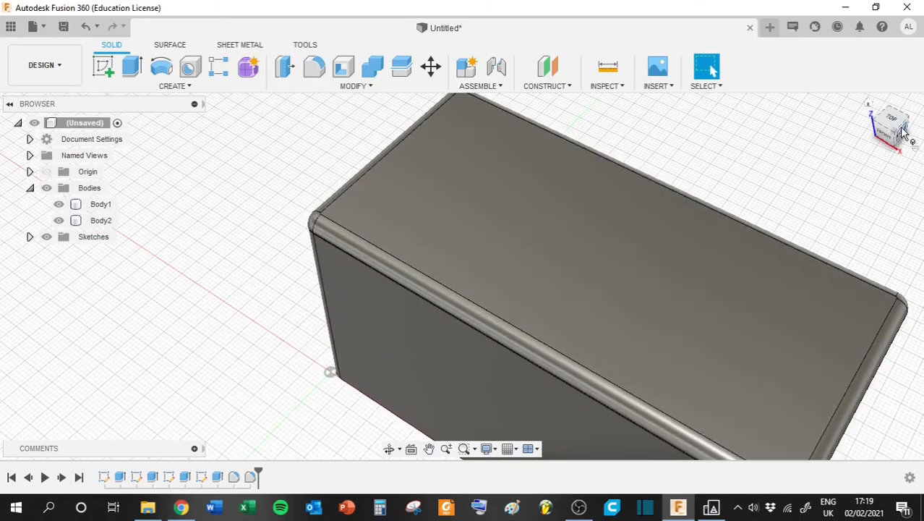
- Fillet all edges around the underside face of the box body
drag(903, 132, 873, 106)
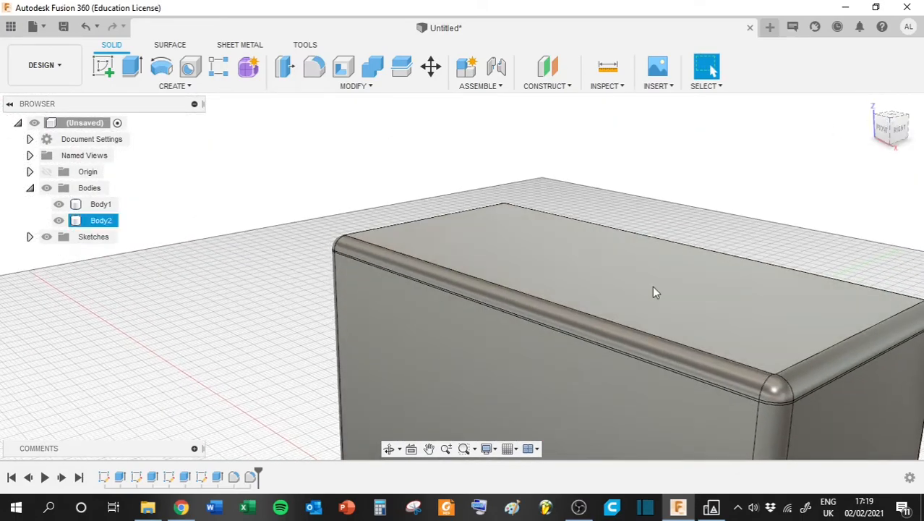
middle_drag(652, 286, 541, 142)
drag(888, 133, 823, 72)
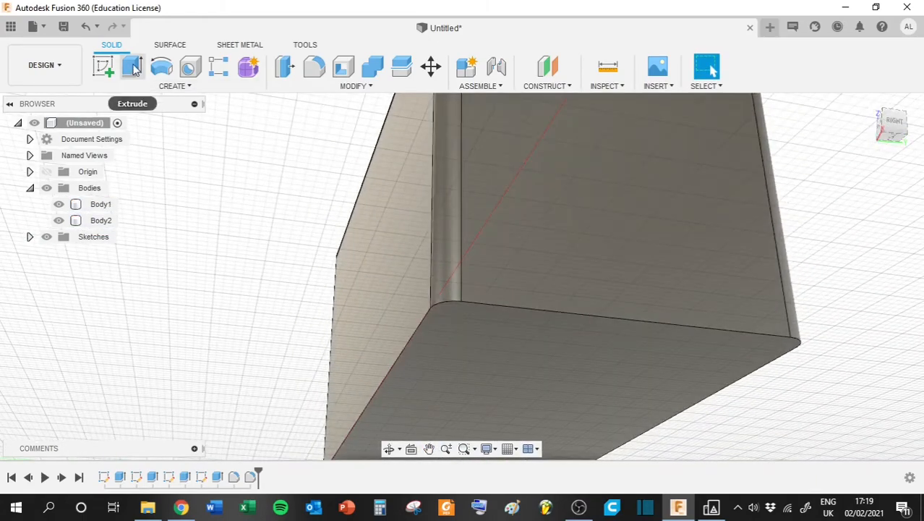
click(314, 67)
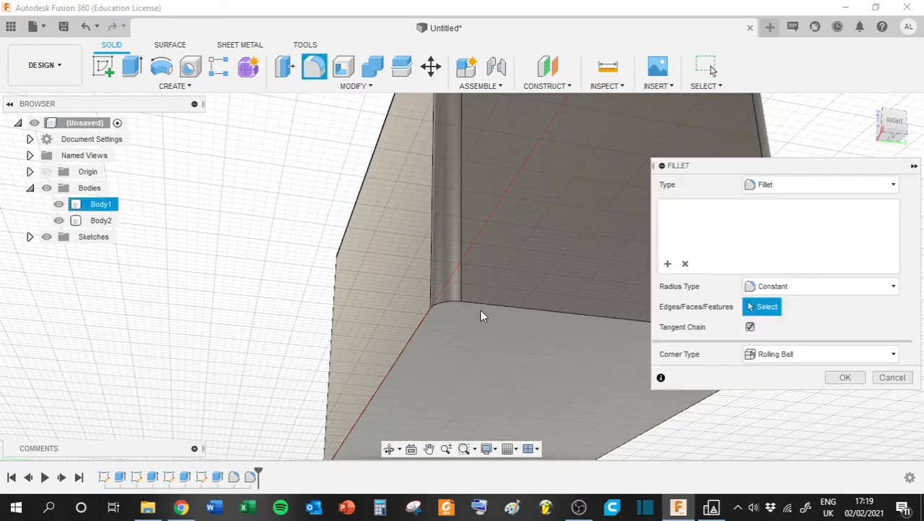
click(484, 343)
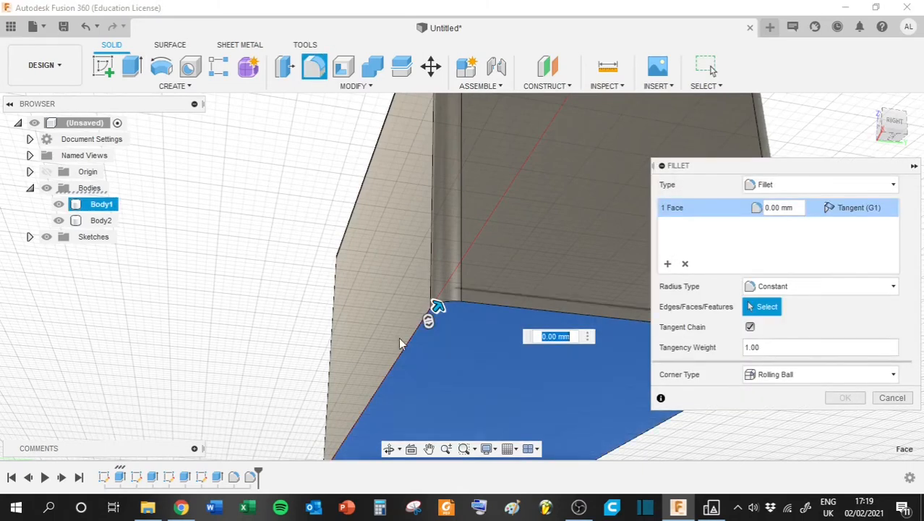
click(548, 337)
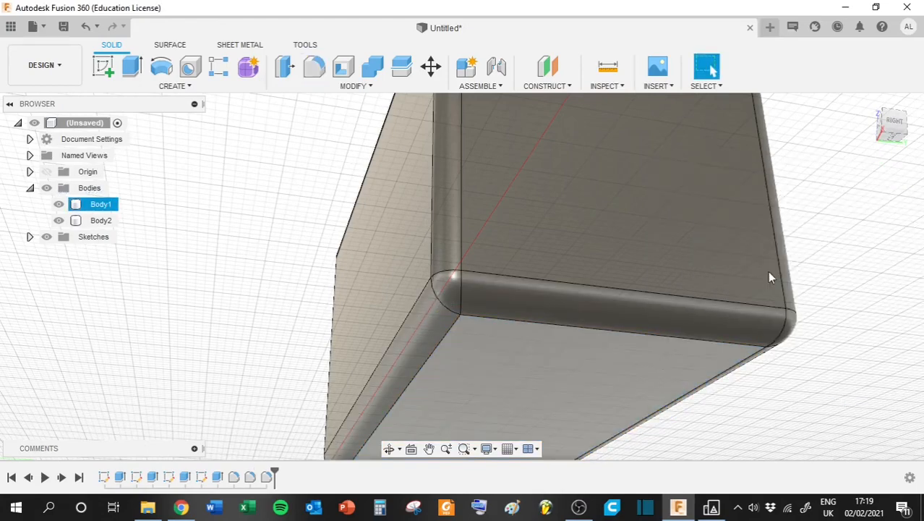
mouse_move(882, 135)
mouse_down()
mouse_move(866, 154)
mouse_move(838, 161)
mouse_move(873, 167)
mouse_move(903, 140)
mouse_move(858, 146)
mouse_move(824, 174)
mouse_move(855, 148)
mouse_move(835, 161)
mouse_move(826, 145)
mouse_up()
scroll(534, 318, up, 2)
scroll(501, 244, down, 6)
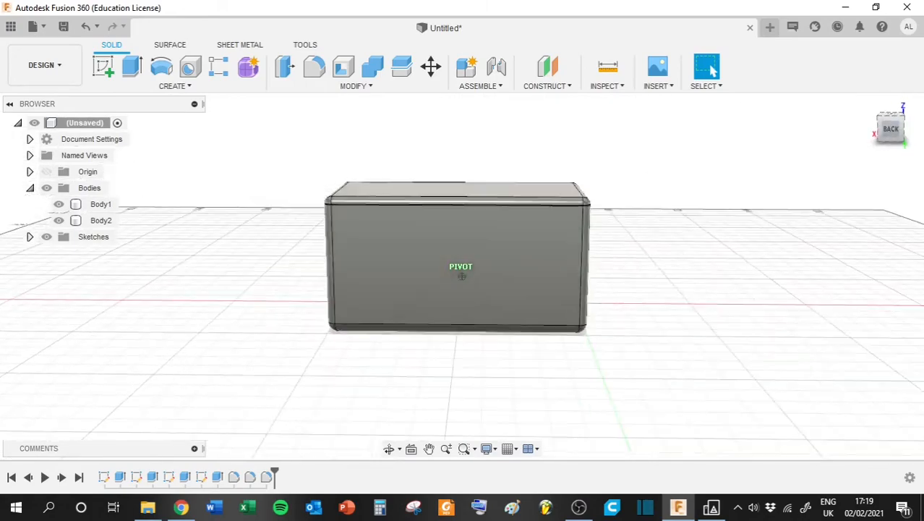
- Start a sketch on the lid's top face and draw a circle near one short end
click(175, 86)
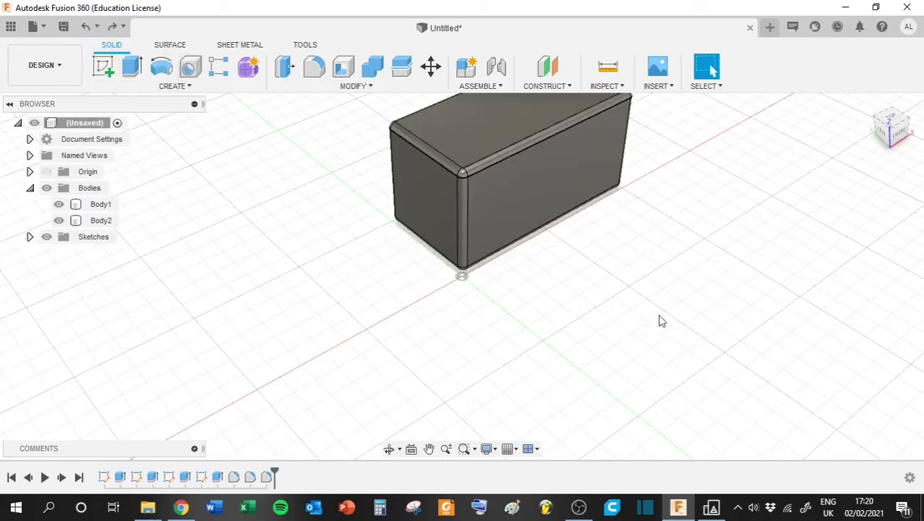
middle_drag(598, 204, 564, 308)
click(108, 75)
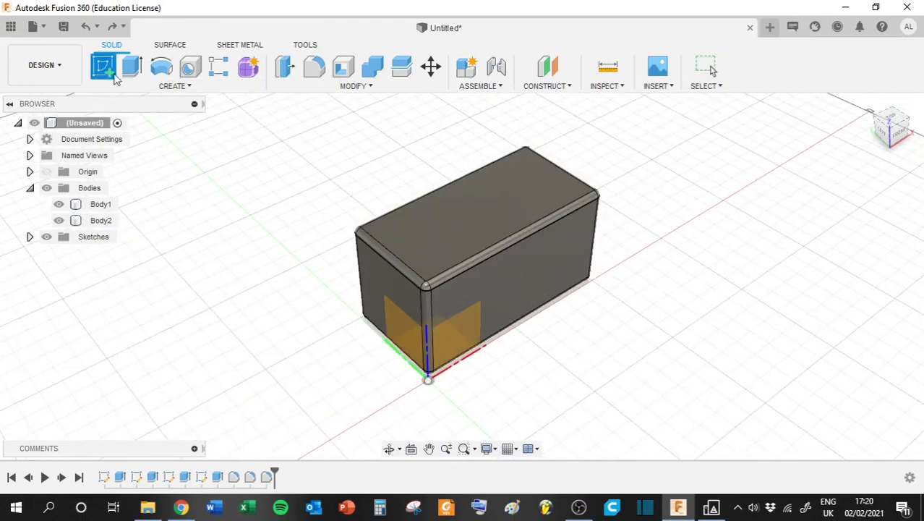
click(855, 144)
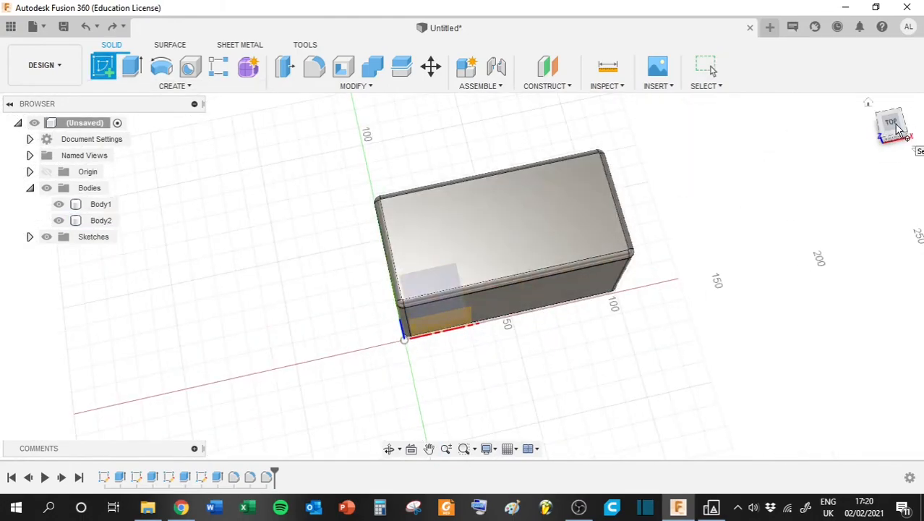
mouse_move(894, 125)
mouse_down()
mouse_move(917, 98)
mouse_move(922, 123)
mouse_move(885, 129)
mouse_up()
click(418, 269)
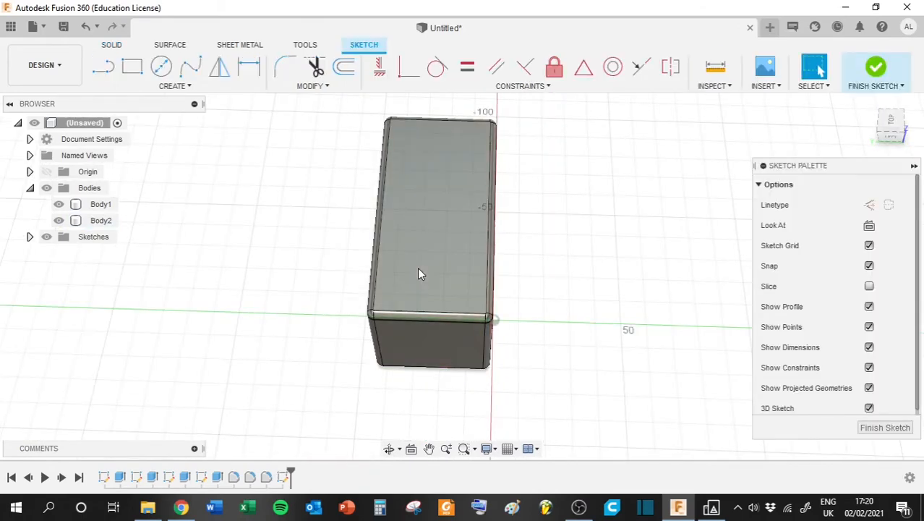
click(166, 73)
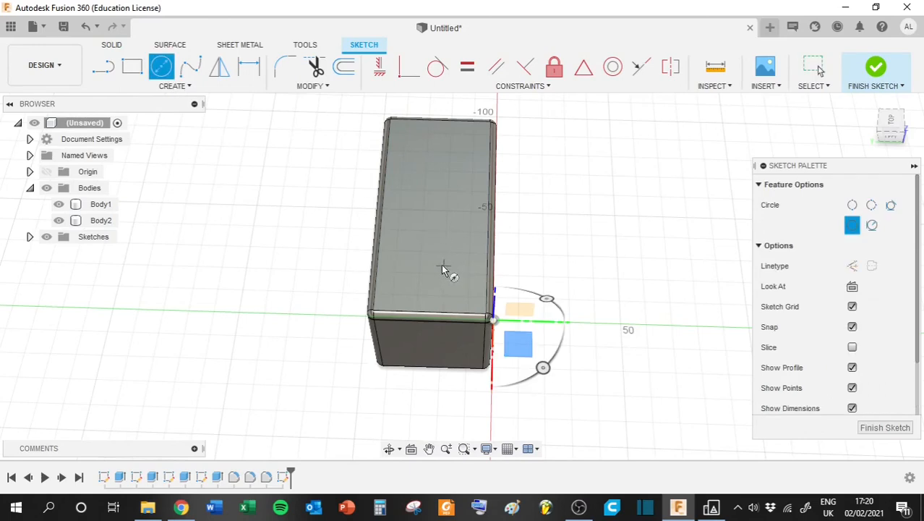
click(419, 272)
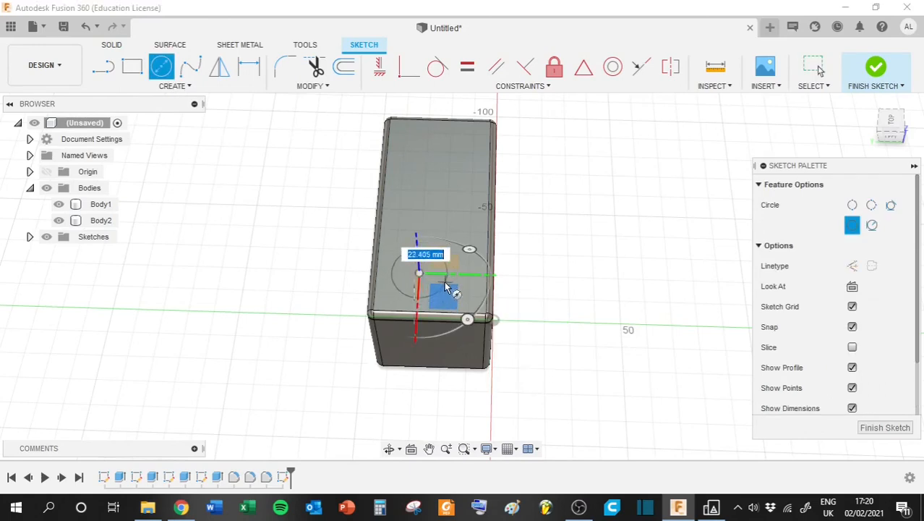
click(439, 282)
- Draw two more circles centred on the first circle's outline so that all three overlap
drag(891, 134, 866, 141)
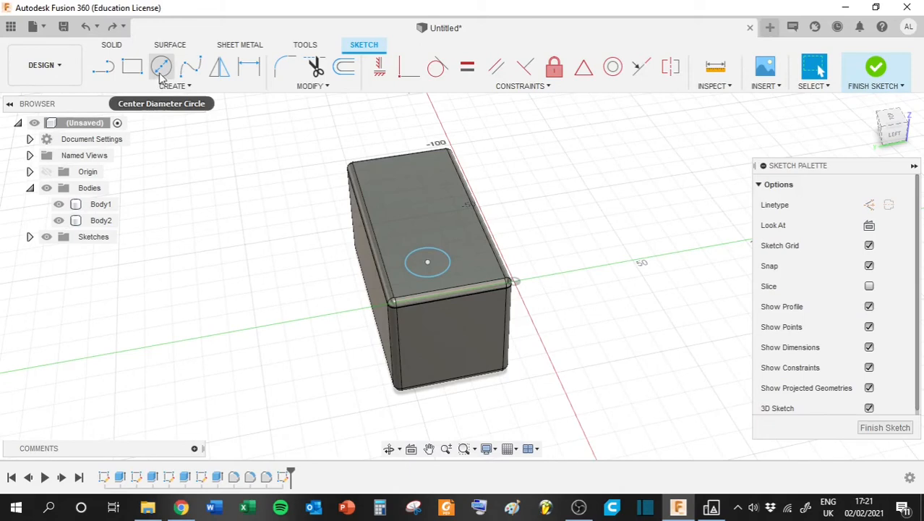
click(162, 68)
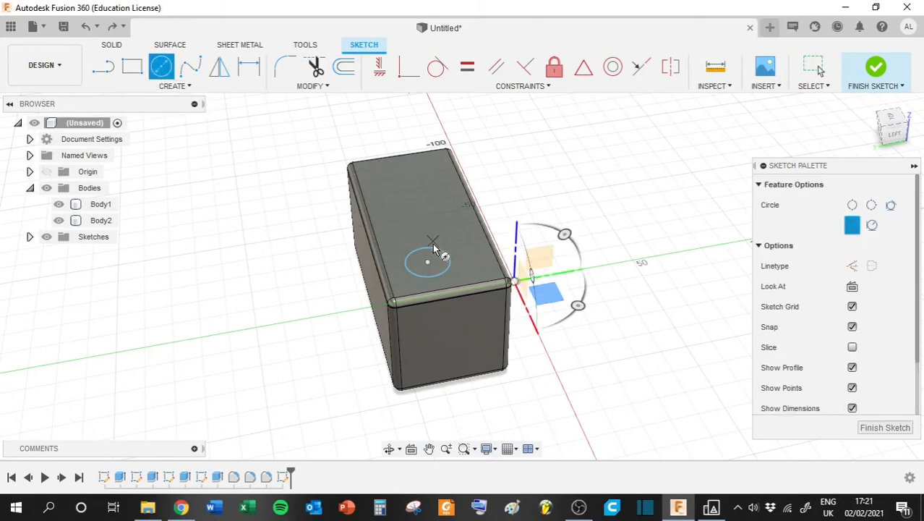
click(449, 257)
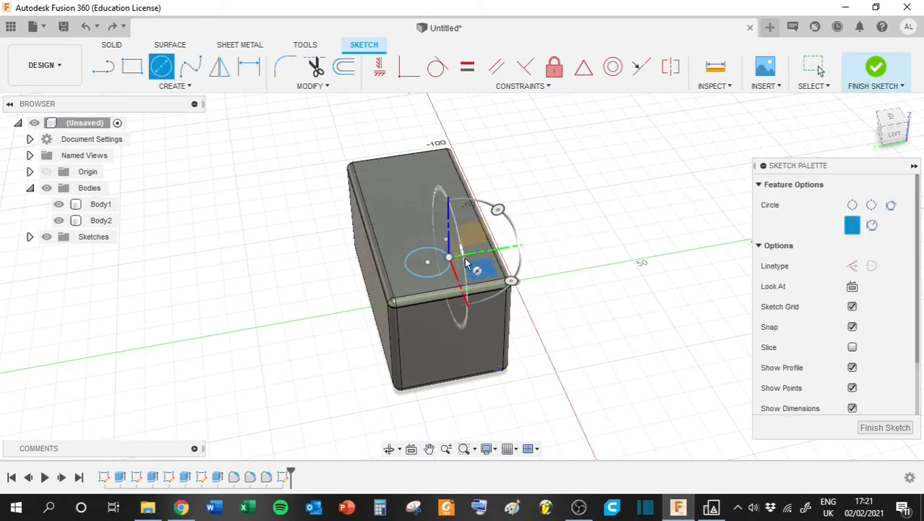
click(465, 258)
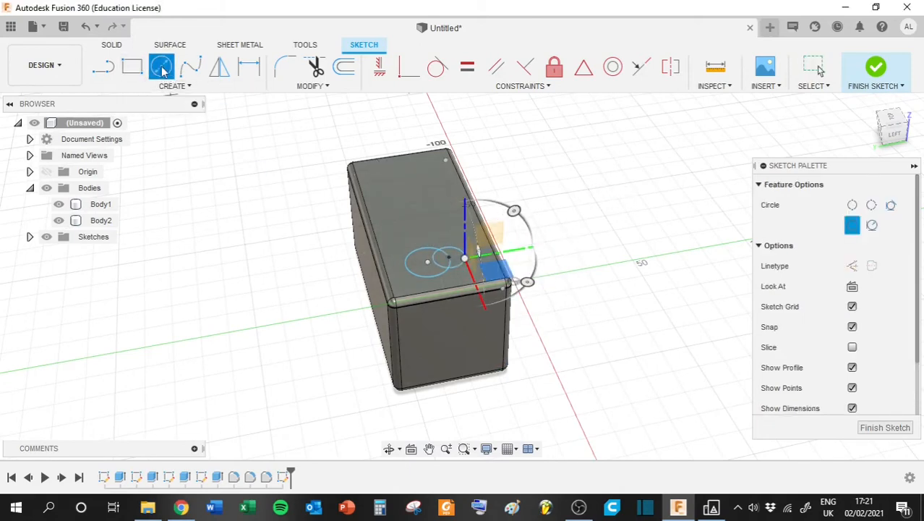
click(415, 259)
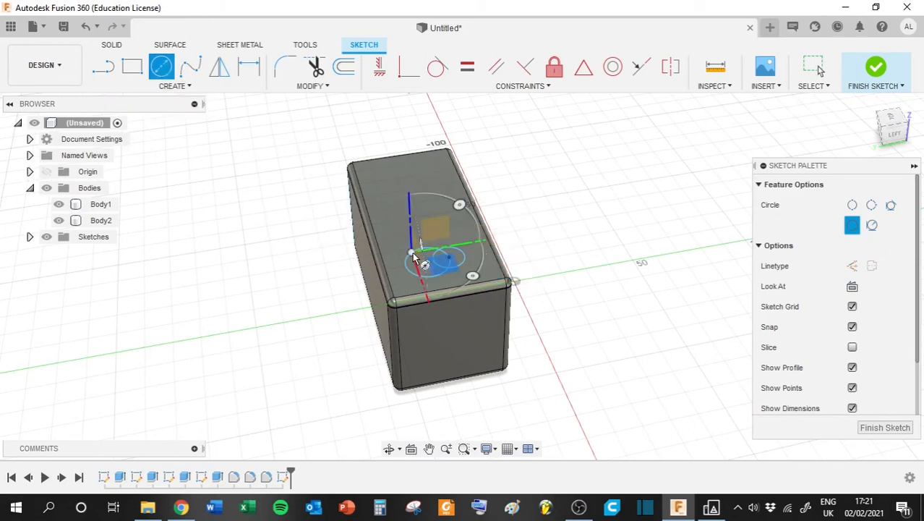
click(407, 242)
click(873, 131)
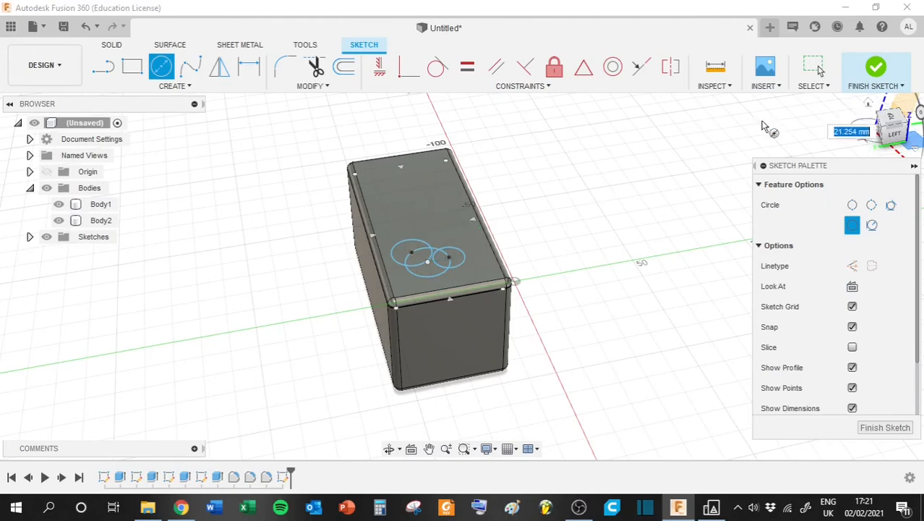
click(808, 149)
click(814, 66)
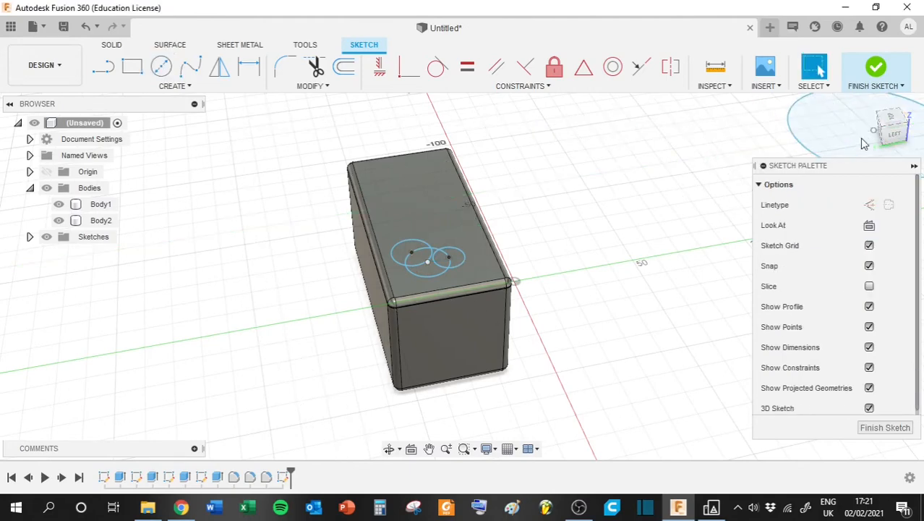
click(877, 68)
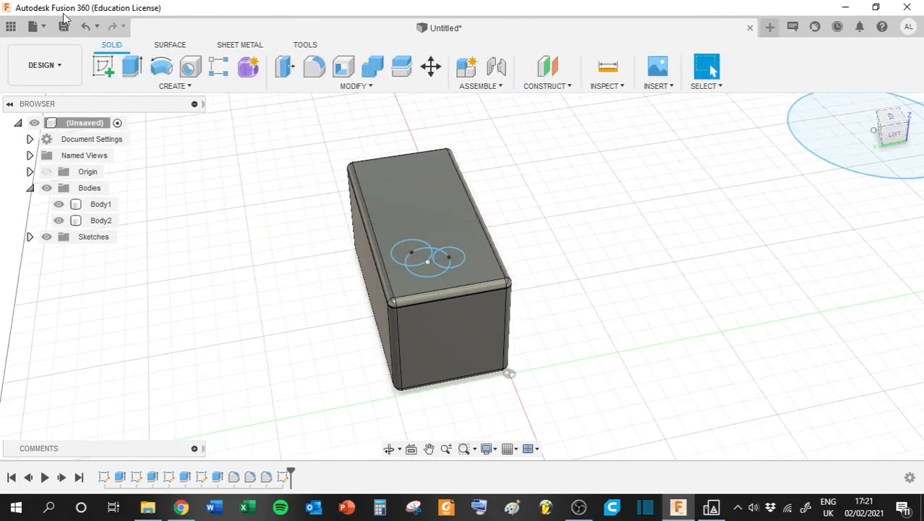
click(127, 70)
drag(897, 128, 893, 150)
key(ctrl+z)
key(ctrl+z)
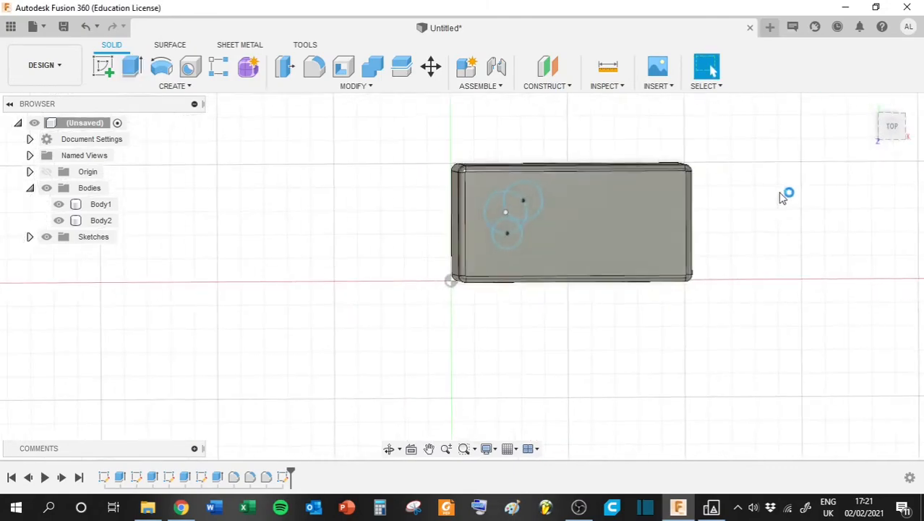
click(875, 69)
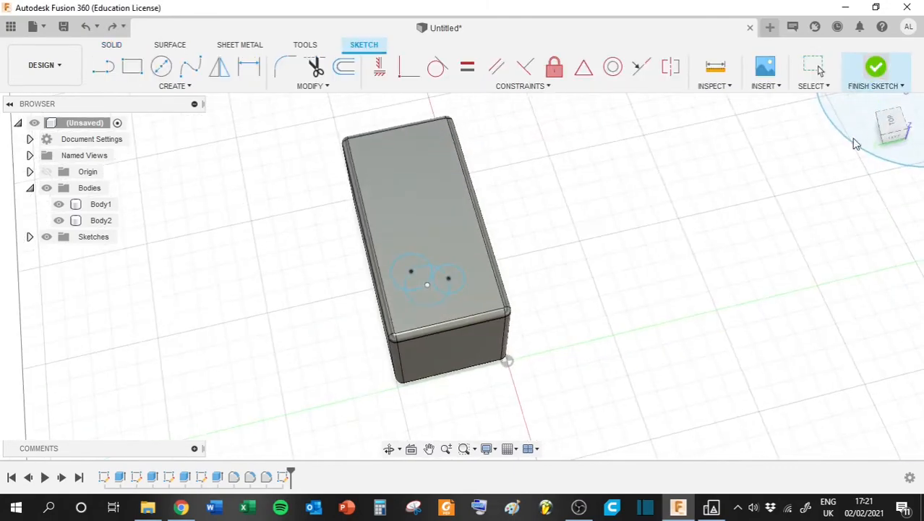
key(ctrl+z)
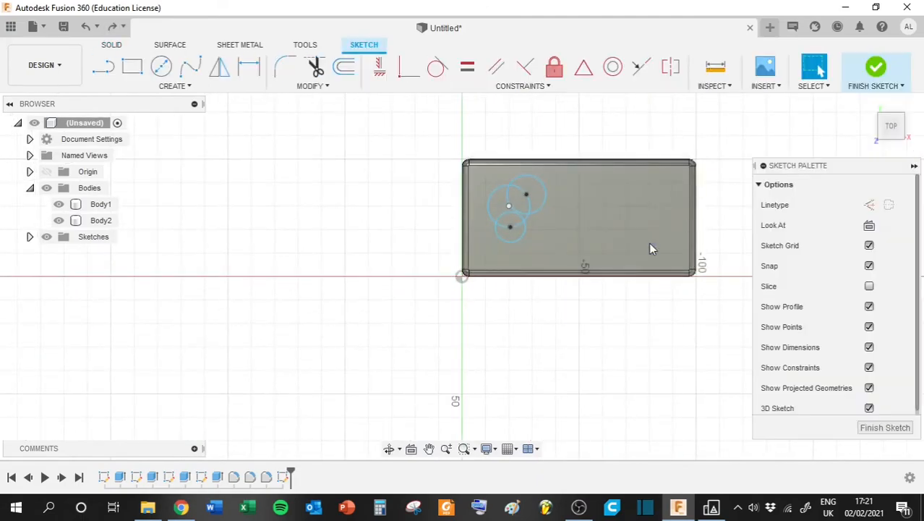
- Finish the sketch and cut the two outer crescent-shaped profiles 7 mm deep into the lid
scroll(507, 257, down, 5)
scroll(474, 261, up, 3)
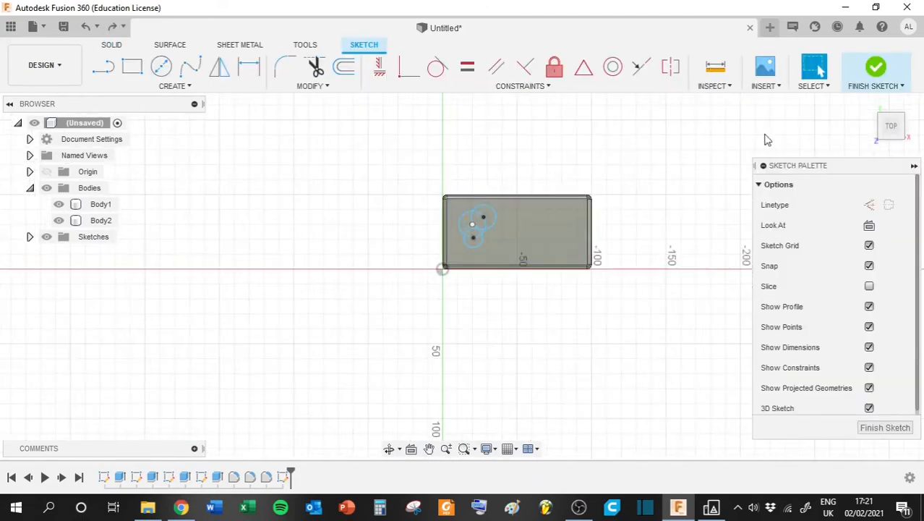
click(875, 69)
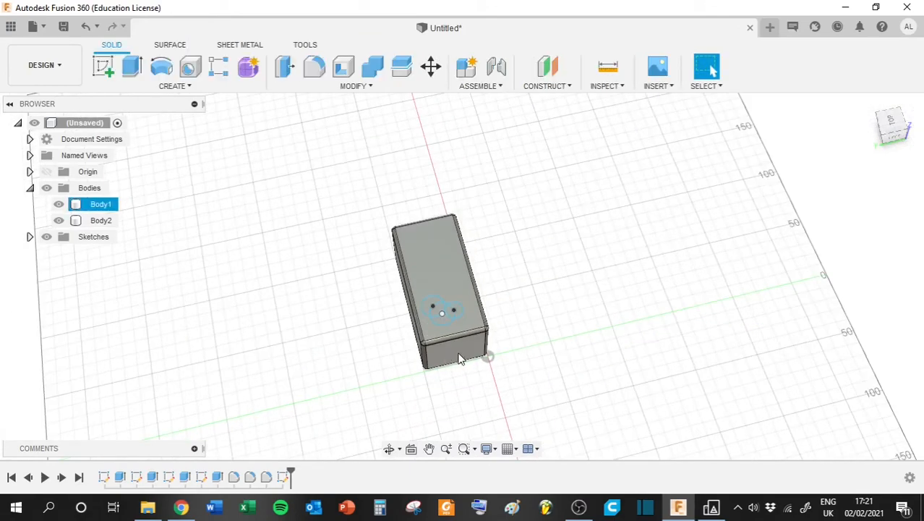
scroll(448, 303, up, 6)
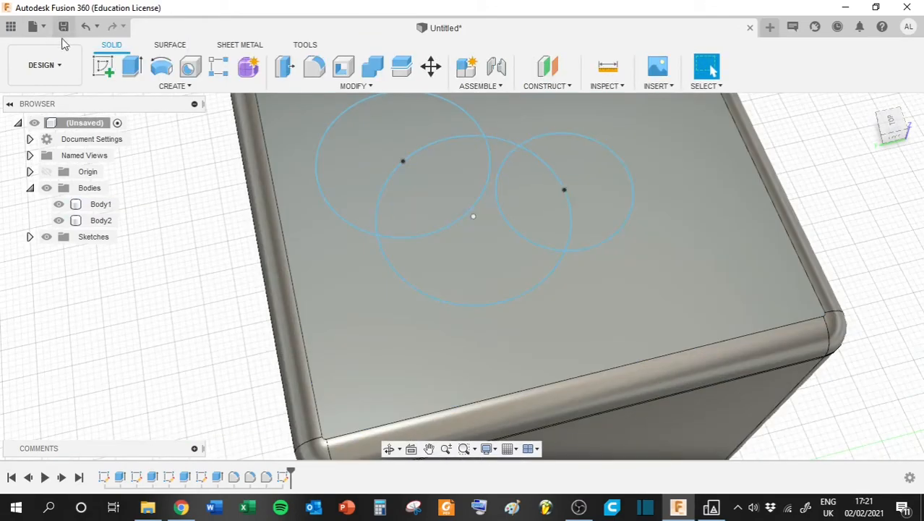
click(133, 69)
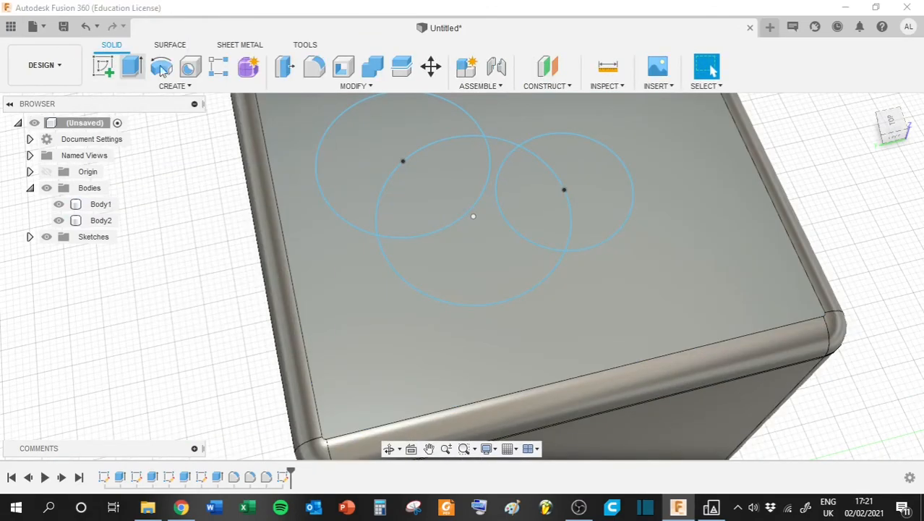
click(363, 167)
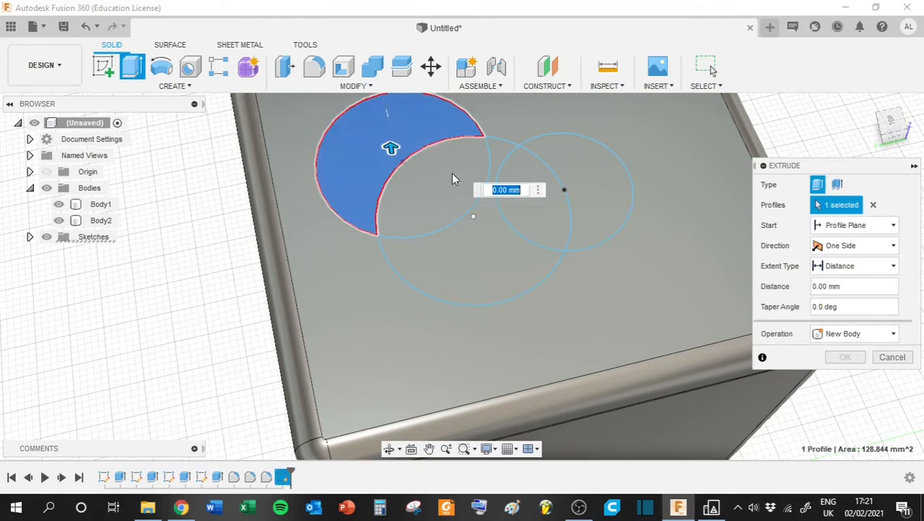
click(590, 193)
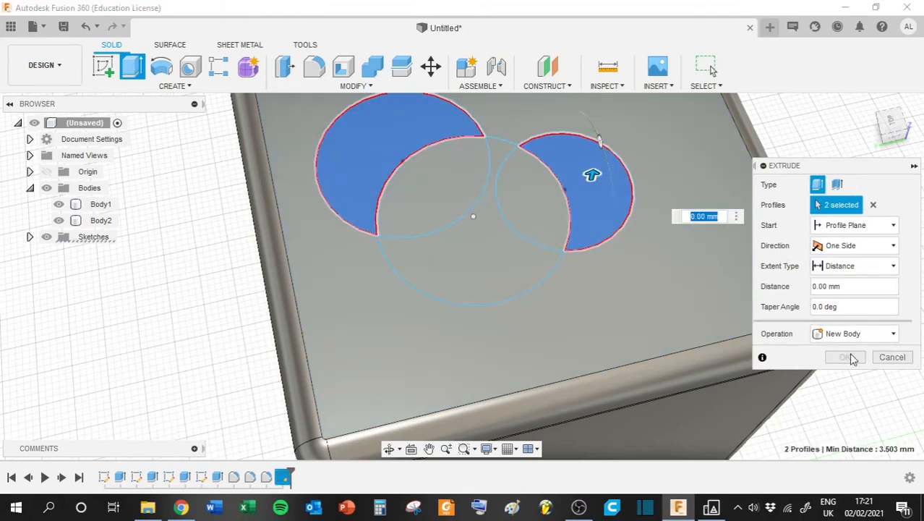
drag(592, 176, 584, 224)
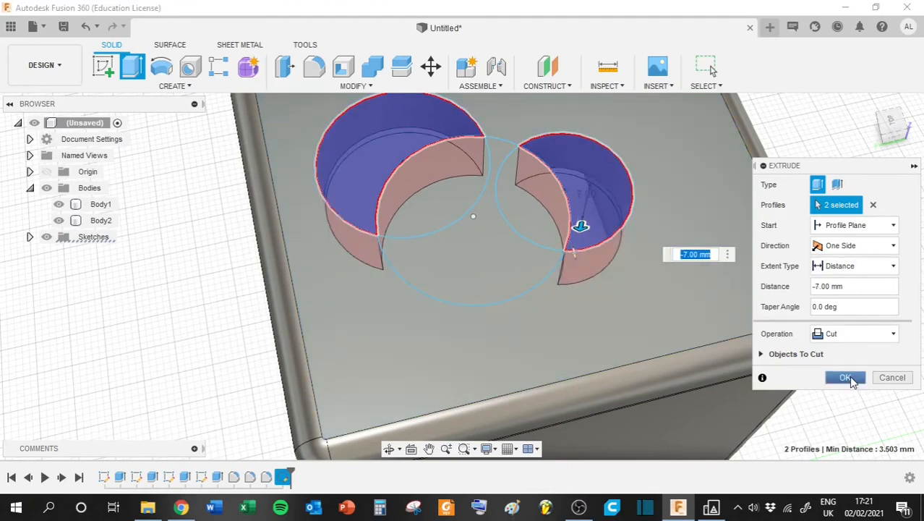
click(846, 378)
mouse_move(897, 134)
mouse_down()
mouse_move(891, 173)
mouse_move(741, 421)
mouse_move(644, 243)
mouse_up()
scroll(576, 251, down, 7)
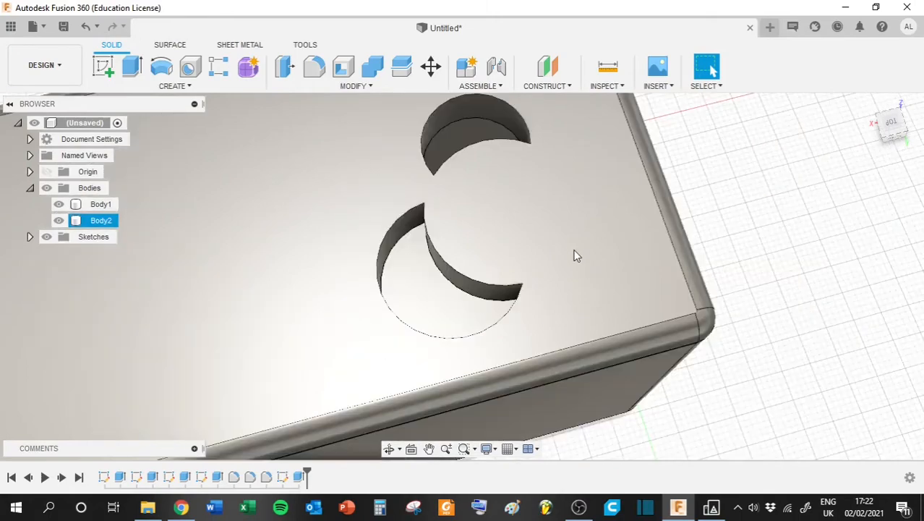
- Start a sketch on the box's long back face and draw a text frame covering most of that face
mouse_move(901, 140)
mouse_down()
mouse_move(920, 135)
mouse_move(917, 153)
mouse_move(912, 126)
mouse_move(912, 135)
mouse_up()
click(103, 67)
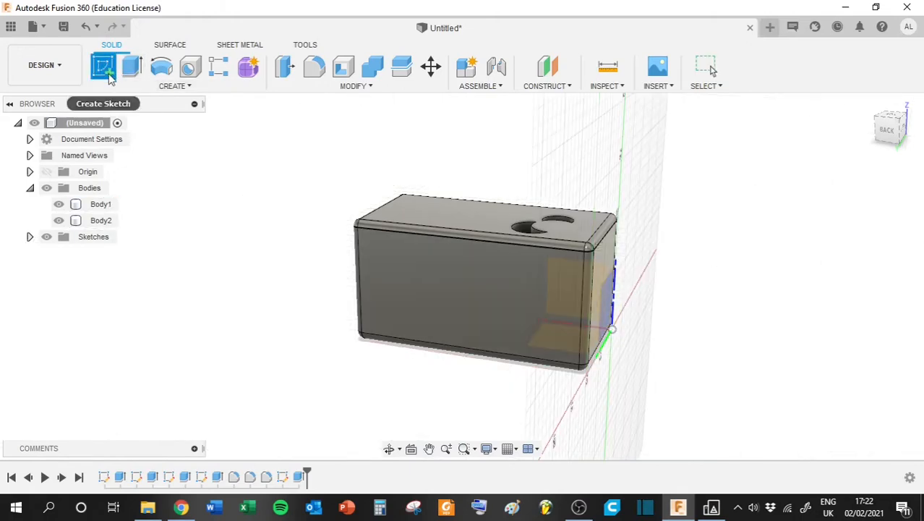
click(458, 283)
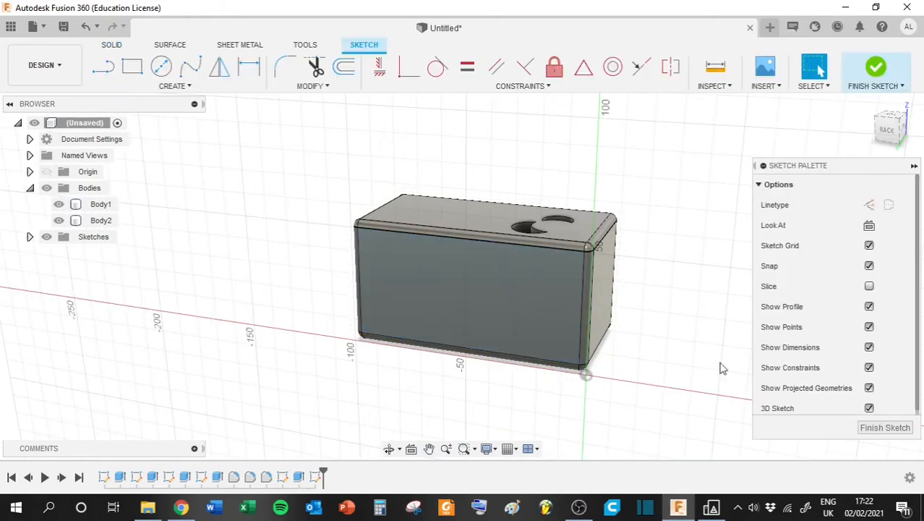
click(894, 139)
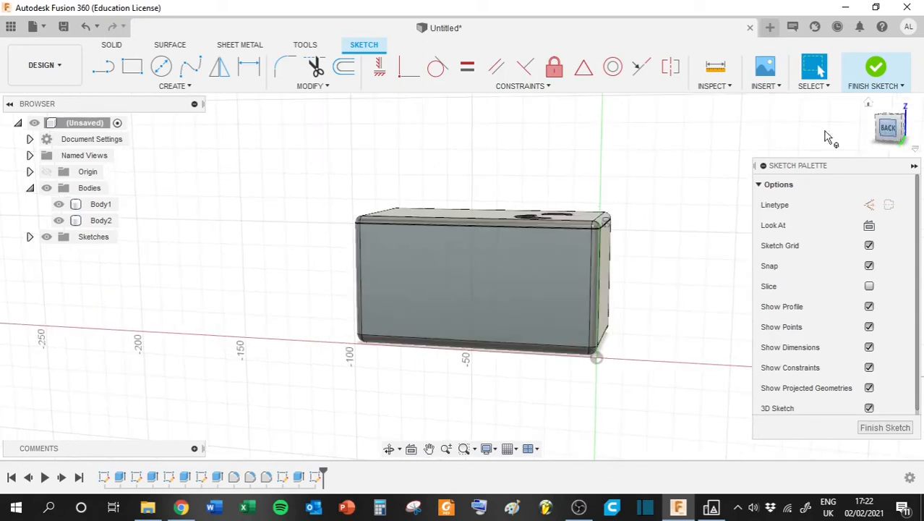
click(167, 88)
click(114, 255)
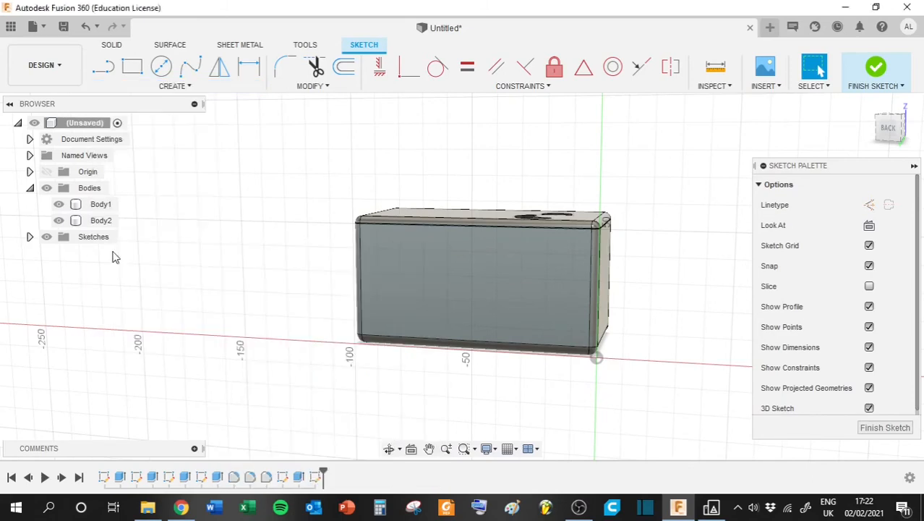
click(374, 235)
click(568, 326)
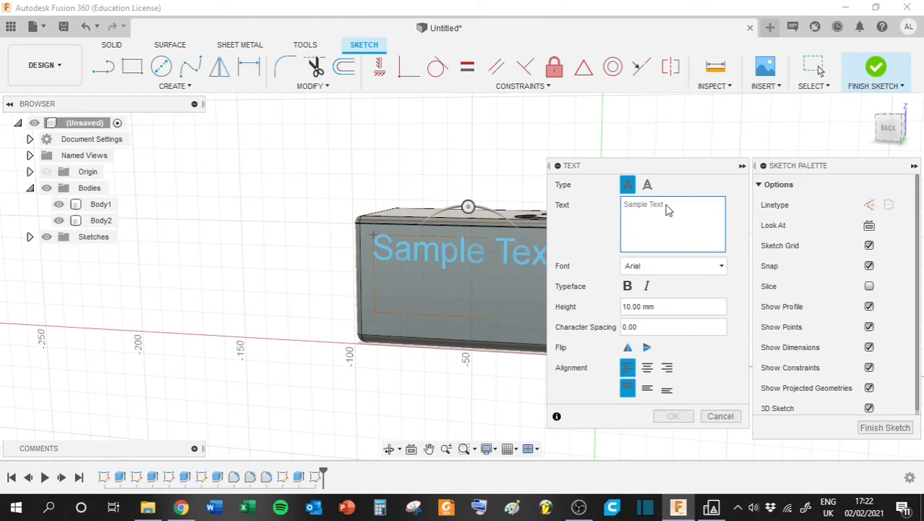
- Enter the text "Suvaline tekst", centre it horizontally and vertically in its frame, and finish the sketch
text(S)
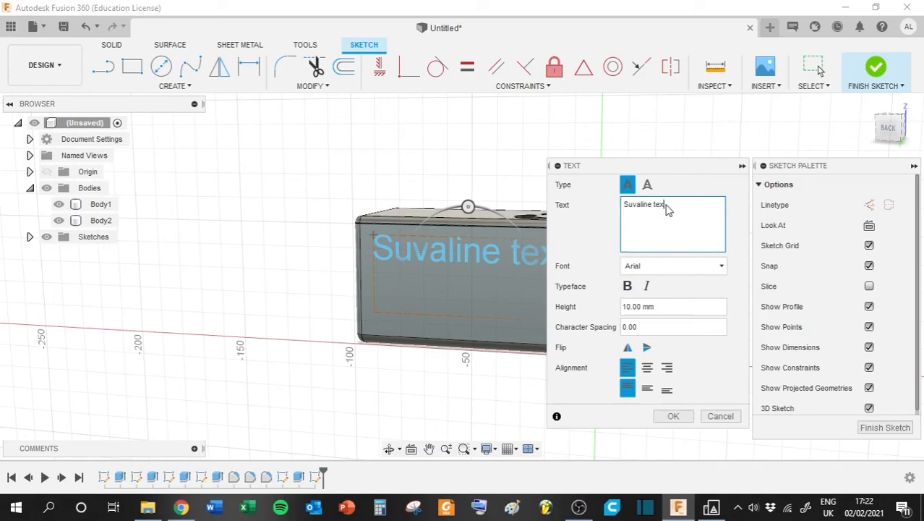
text(uvaline tekst)
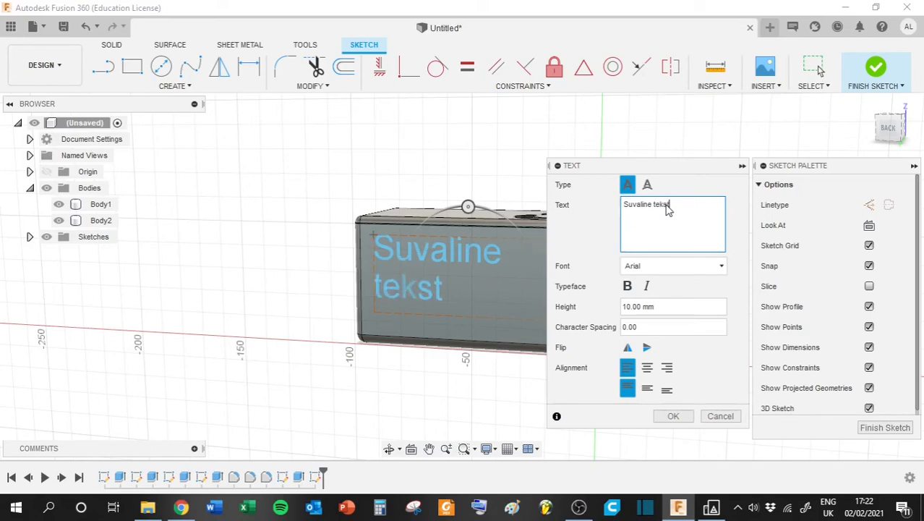
click(647, 368)
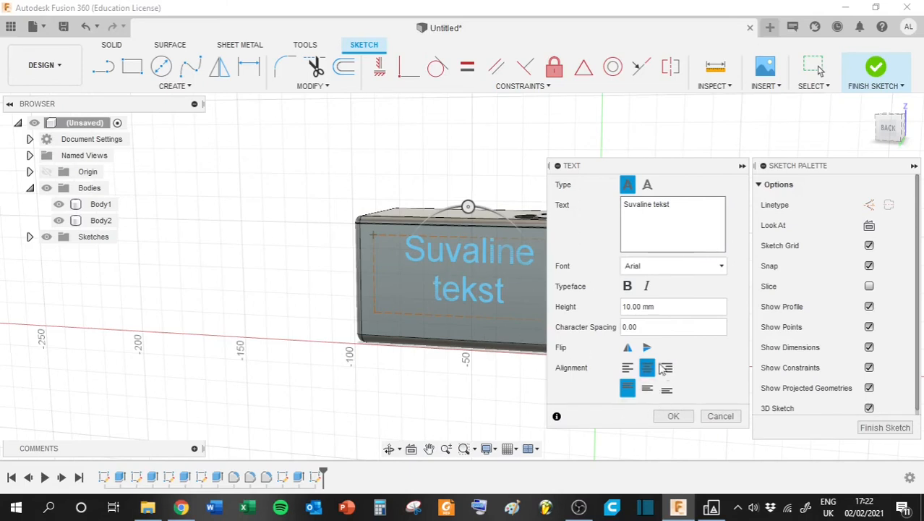
click(649, 391)
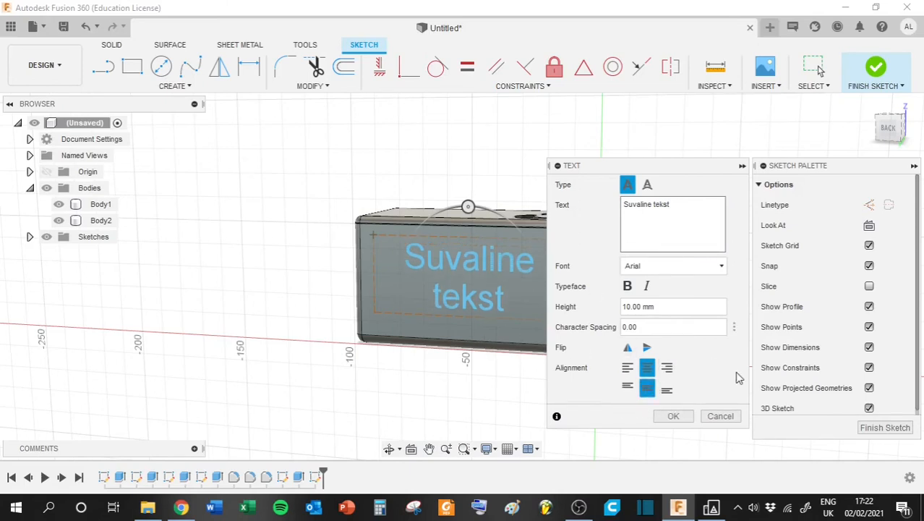
click(672, 416)
click(873, 73)
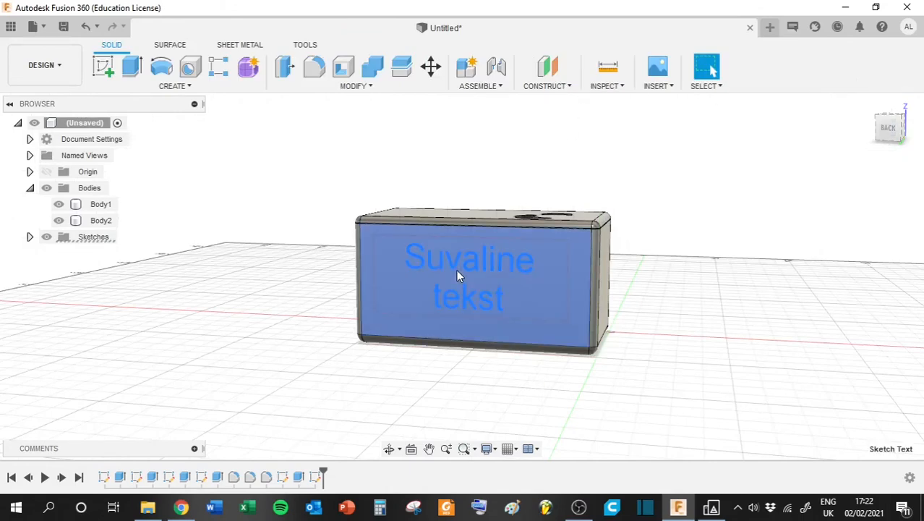
- Extrude the sketched text 1 mm outward from the box's back face, joined to the body
click(133, 74)
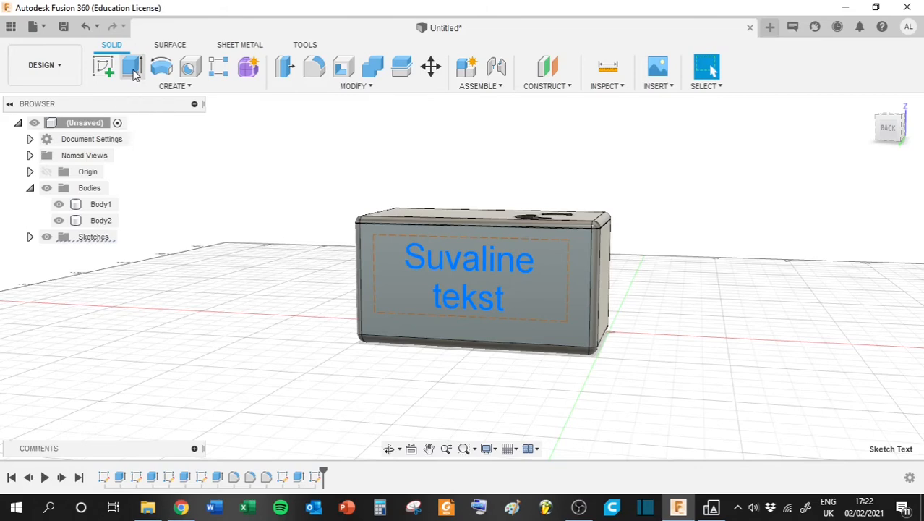
click(898, 138)
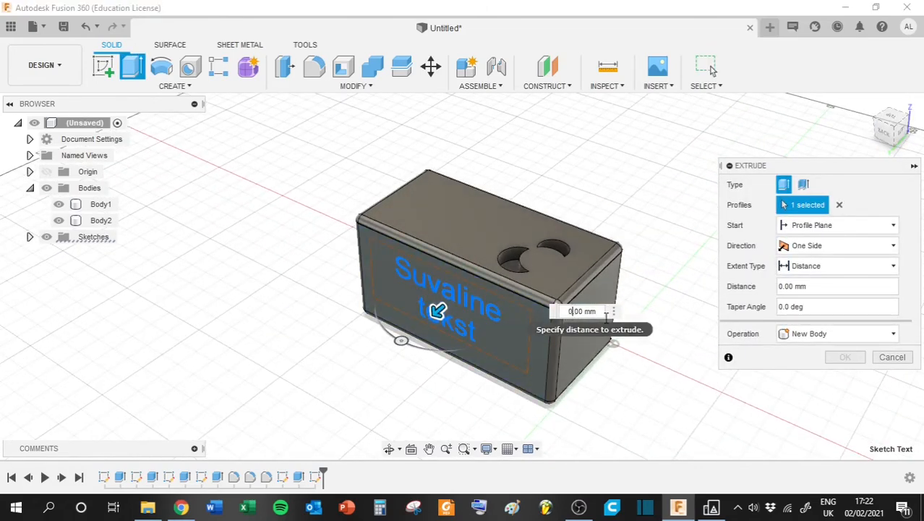
text(1)
key(Return)
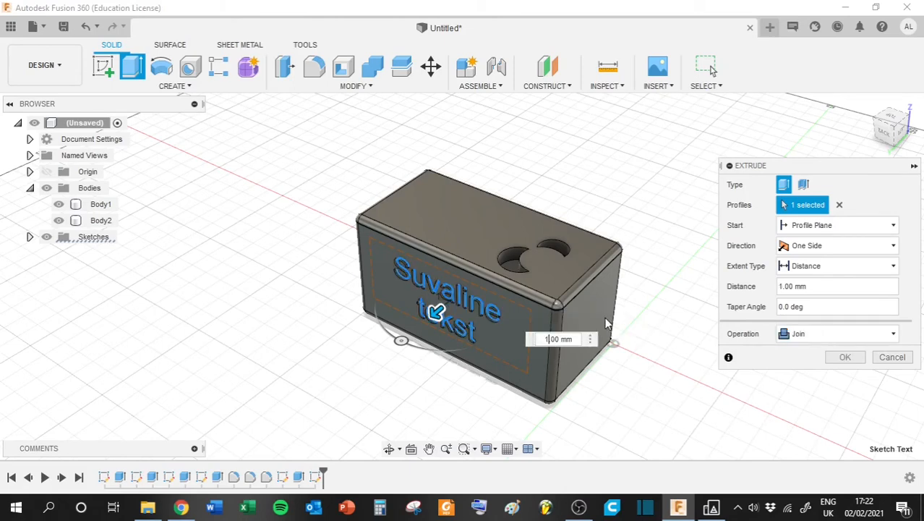
key(Return)
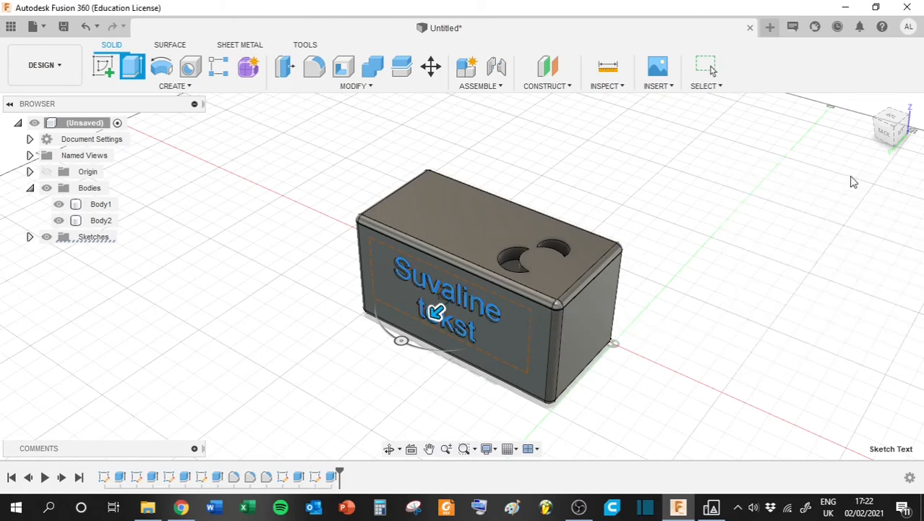
key(Escape)
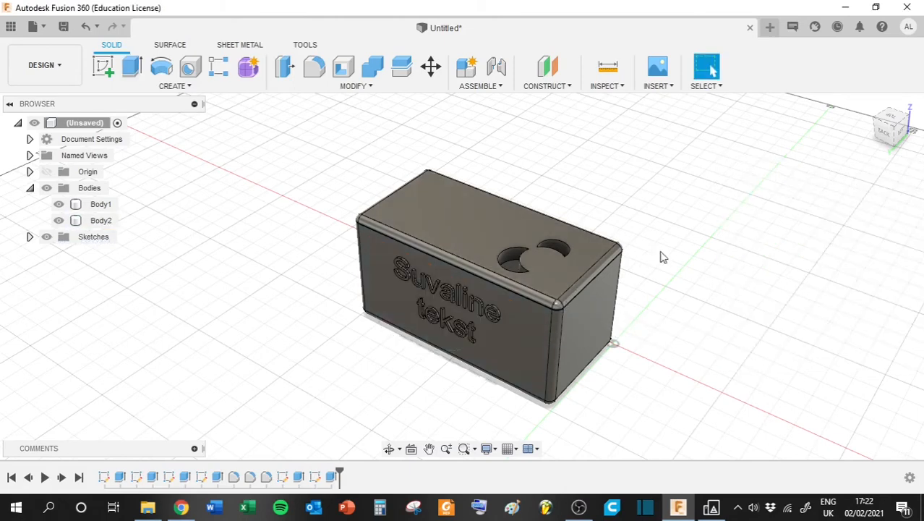
- Examine the raised text and the lid's crescent cutouts from several angles
click(470, 311)
scroll(402, 316, down, 4)
scroll(401, 312, up, 5)
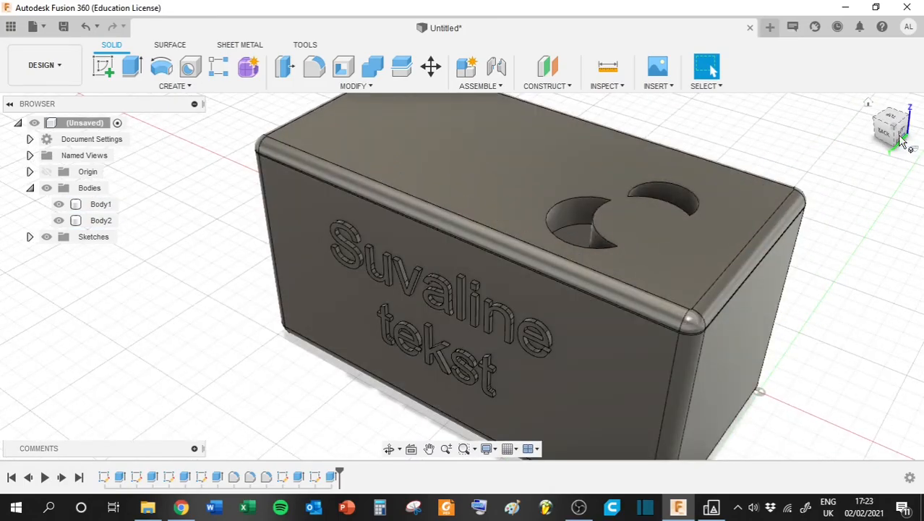
drag(895, 128, 864, 114)
mouse_move(434, 253)
shift+middle_down()
mouse_move(405, 240)
mouse_move(475, 246)
shift+middle_up()
mouse_move(891, 131)
mouse_down()
mouse_move(853, 81)
mouse_move(865, 145)
mouse_move(910, 142)
mouse_move(904, 125)
mouse_move(864, 100)
mouse_up()
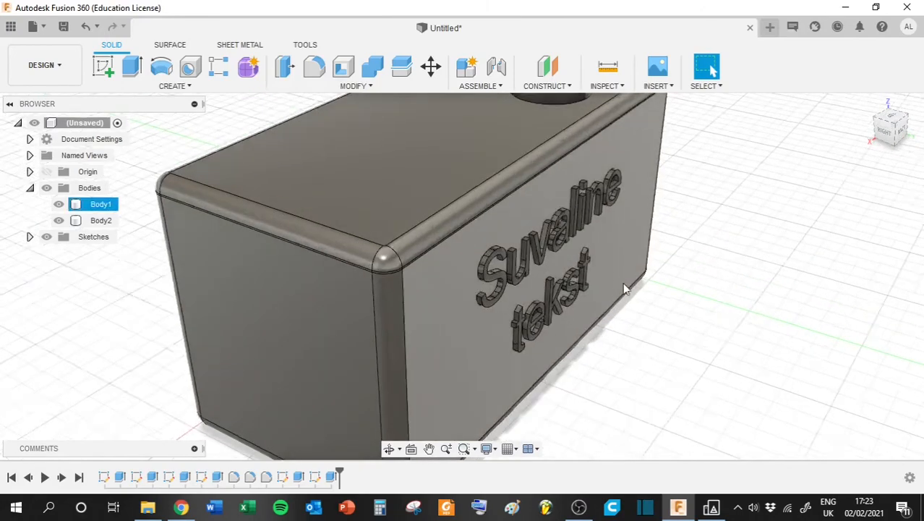
scroll(626, 285, down, 4)
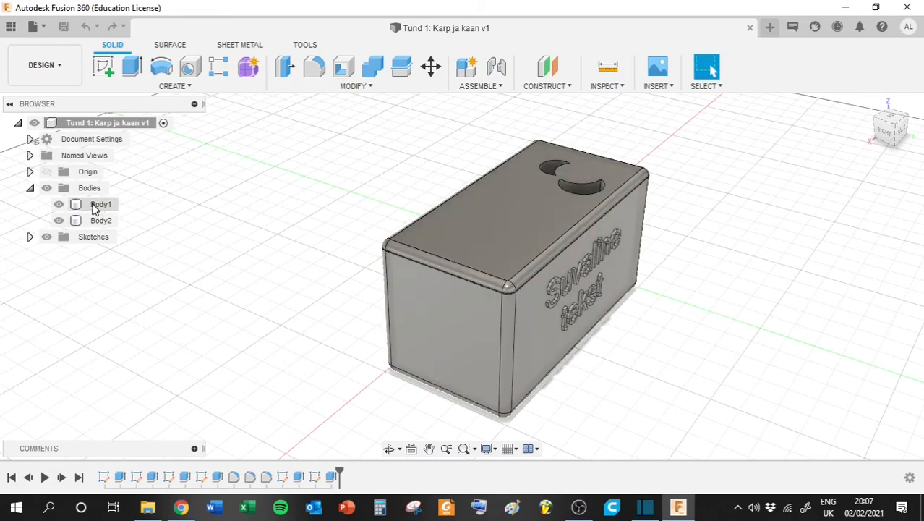
- Export the box body (Body1) as a binary STL with medium refinement, replacing the default file name and saving it in a nested subfolder
right_click(93, 209)
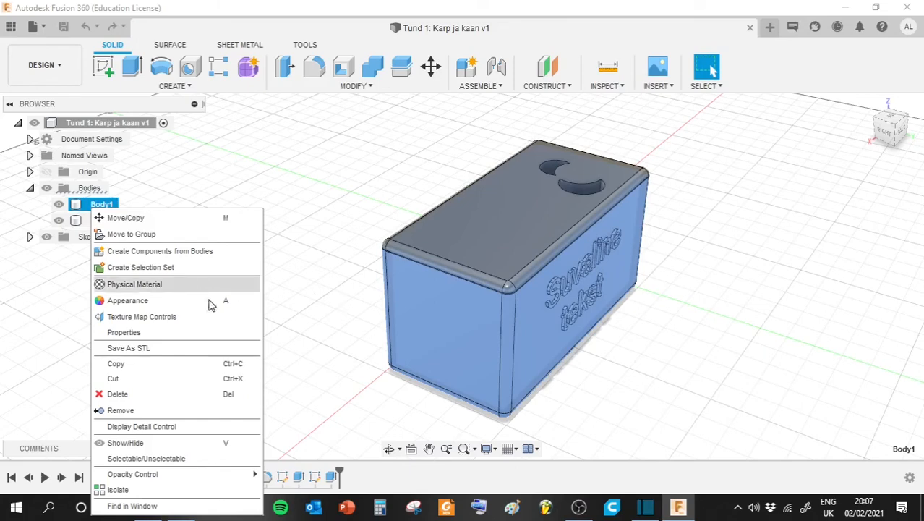
click(138, 349)
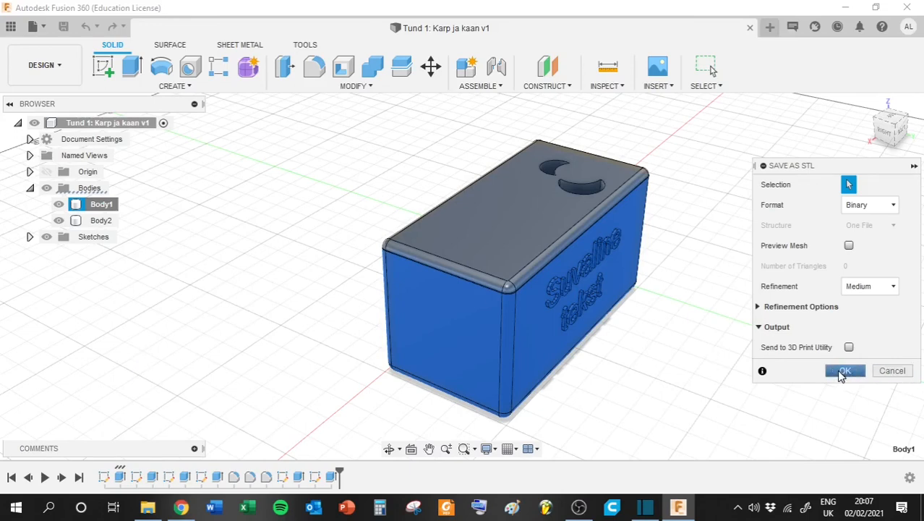
click(844, 370)
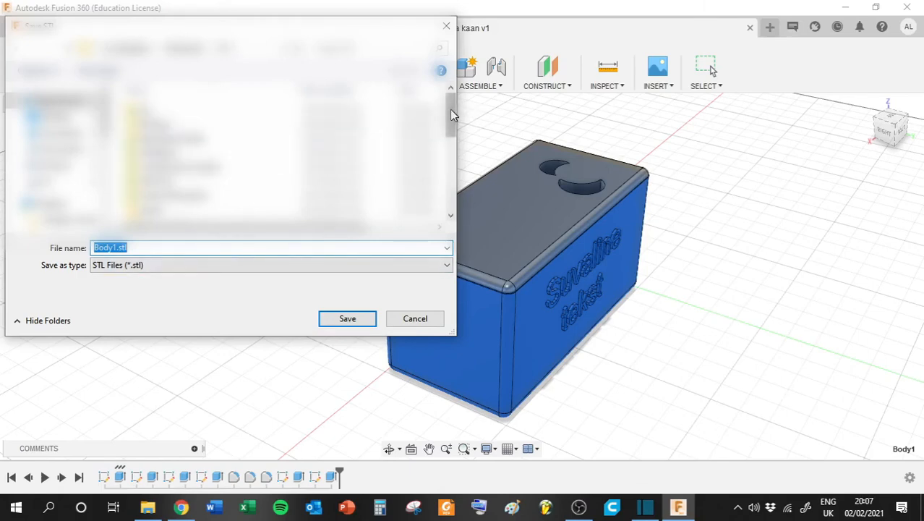
double_click(164, 113)
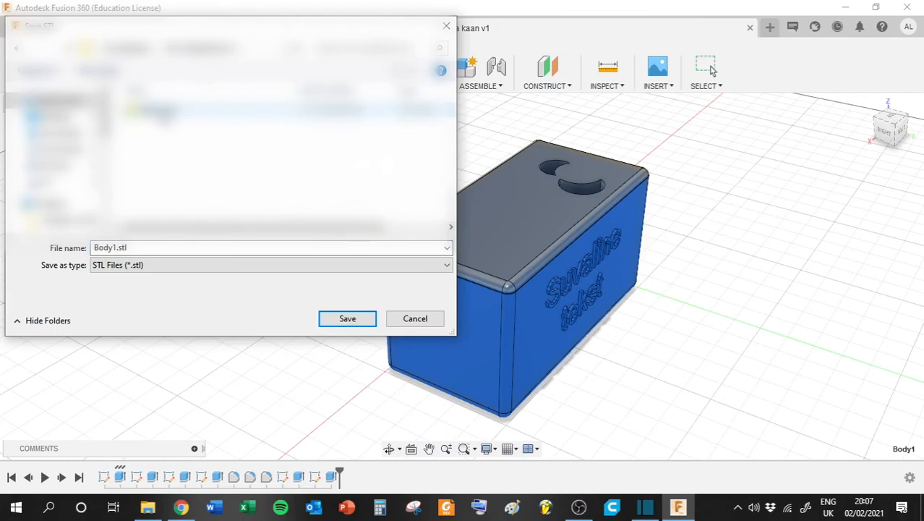
double_click(162, 112)
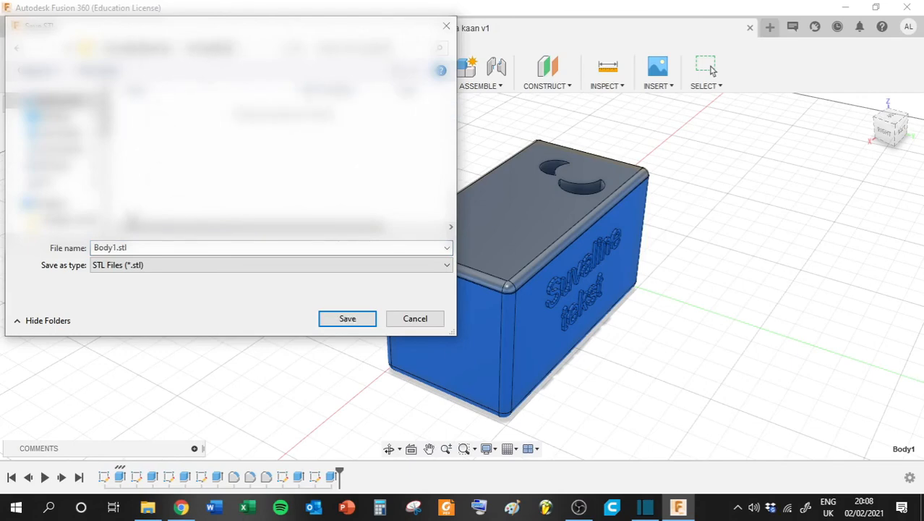
double_click(106, 248)
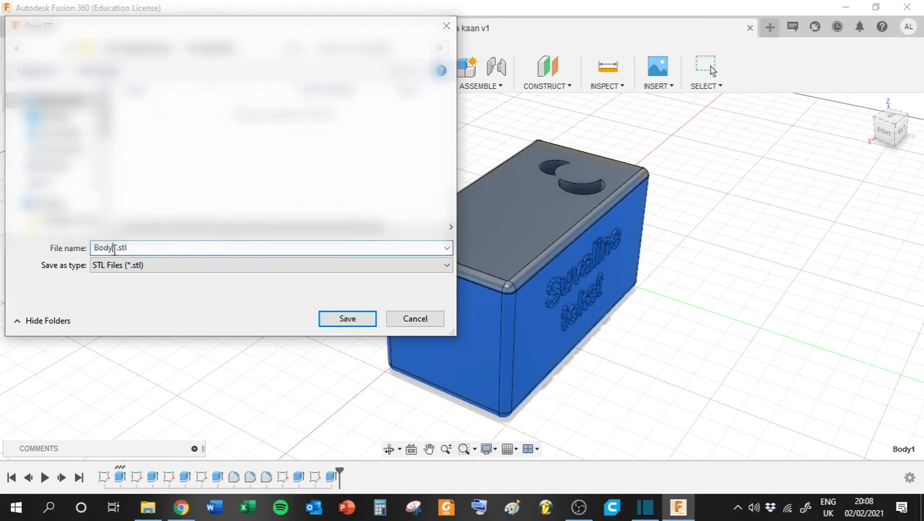
key(BackSpace)
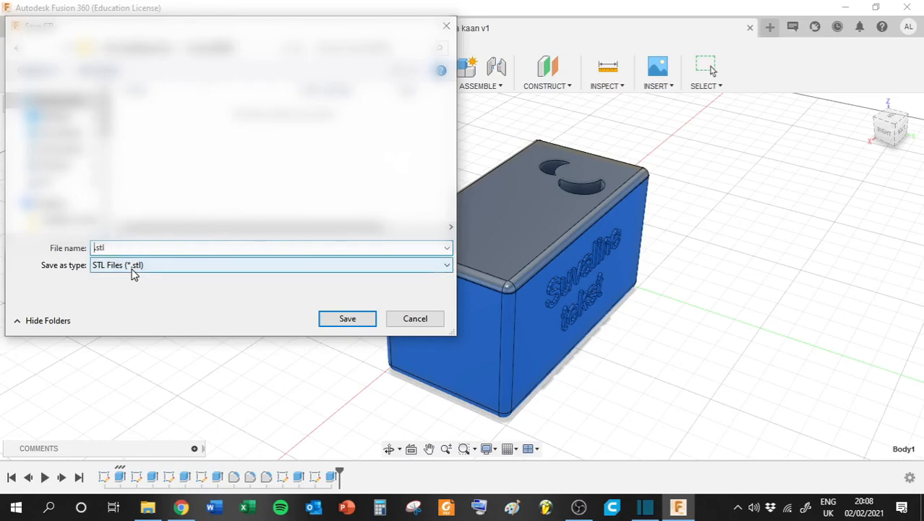
click(348, 319)
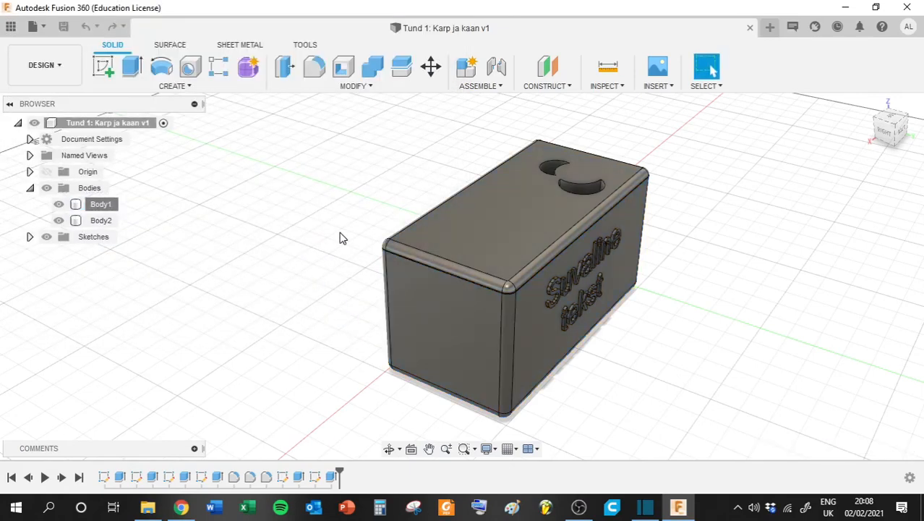
- Export the lid (Body2) as a binary STL with medium refinement, saving it under the file name Kaan
right_click(99, 226)
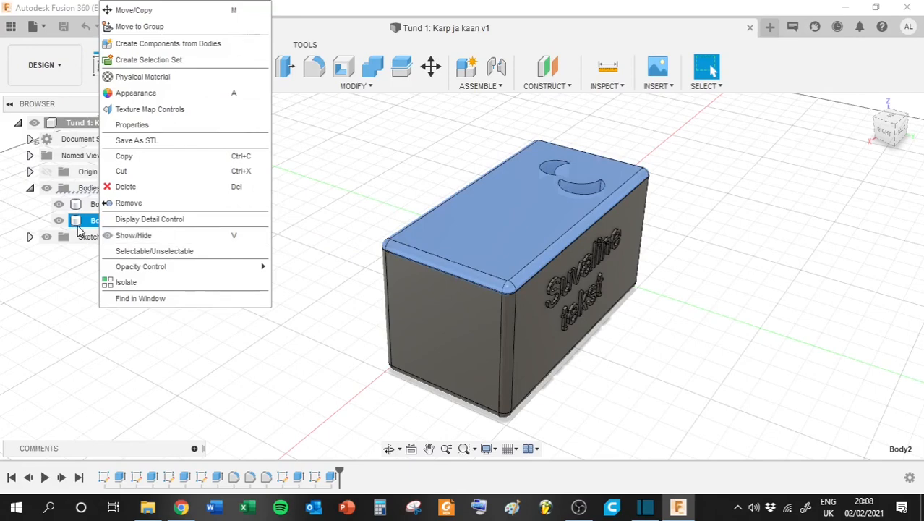
click(150, 141)
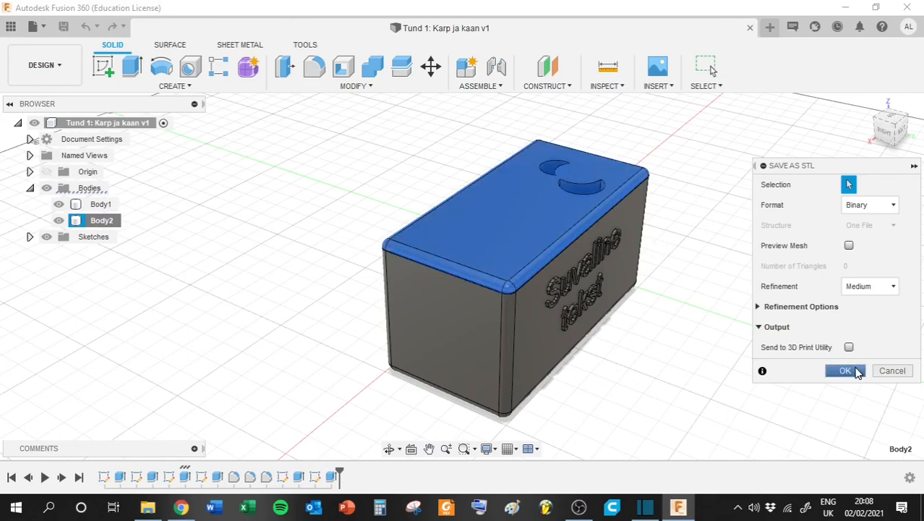
click(846, 371)
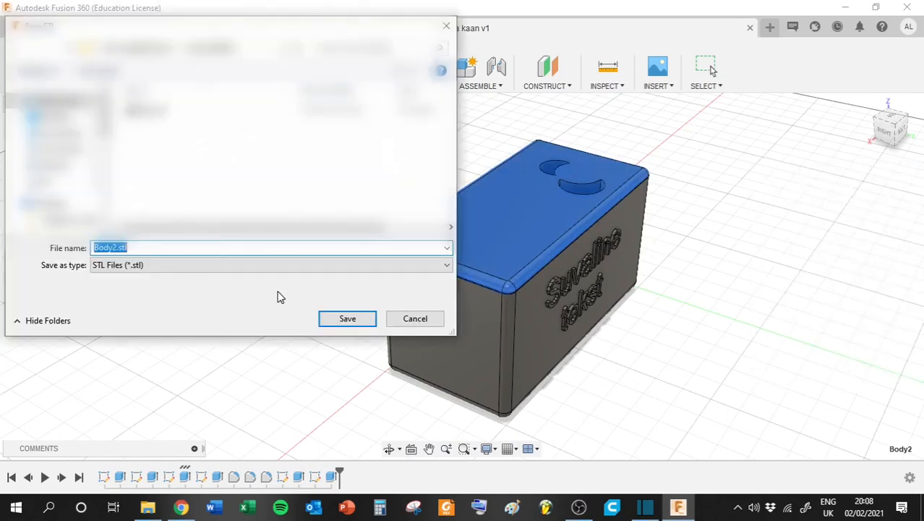
text(Kaan)
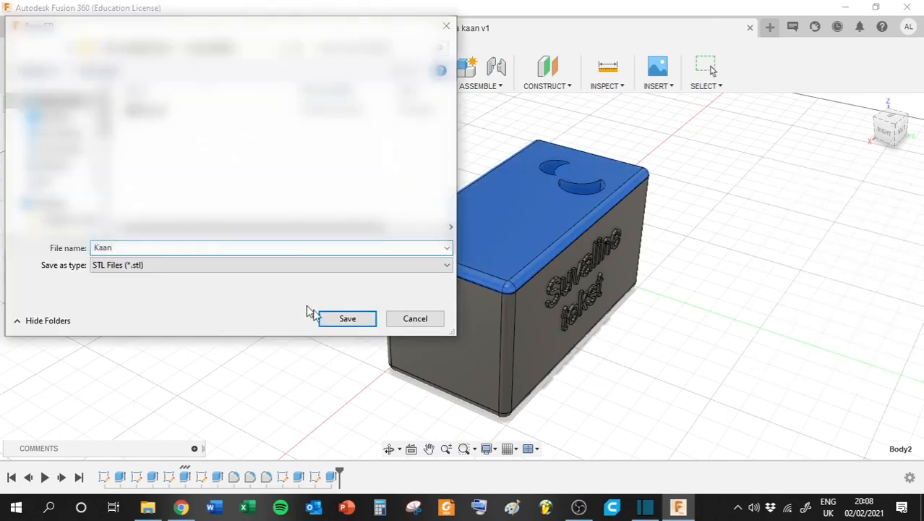
click(343, 323)
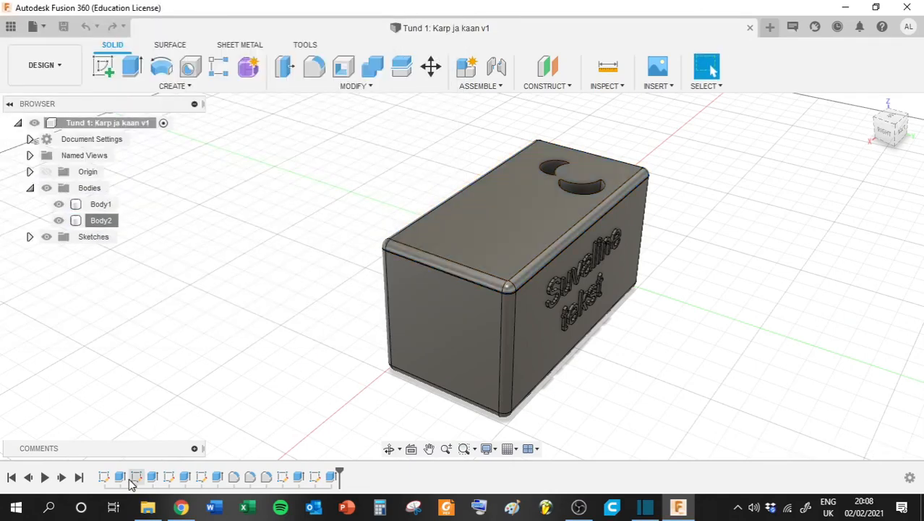
- Switch to File Explorer, browse to the export folder, open the lid's STL file in the 3D print preview and inspect it from another angle
click(147, 510)
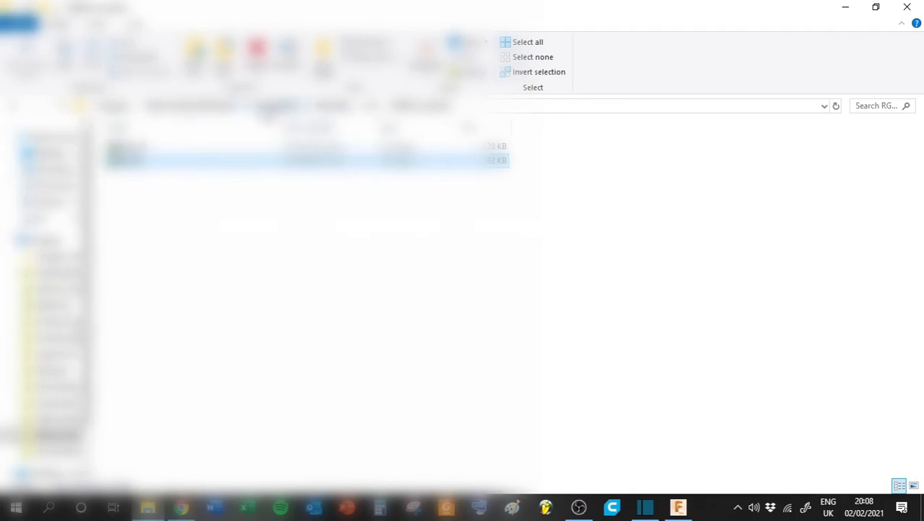
click(268, 110)
double_click(153, 149)
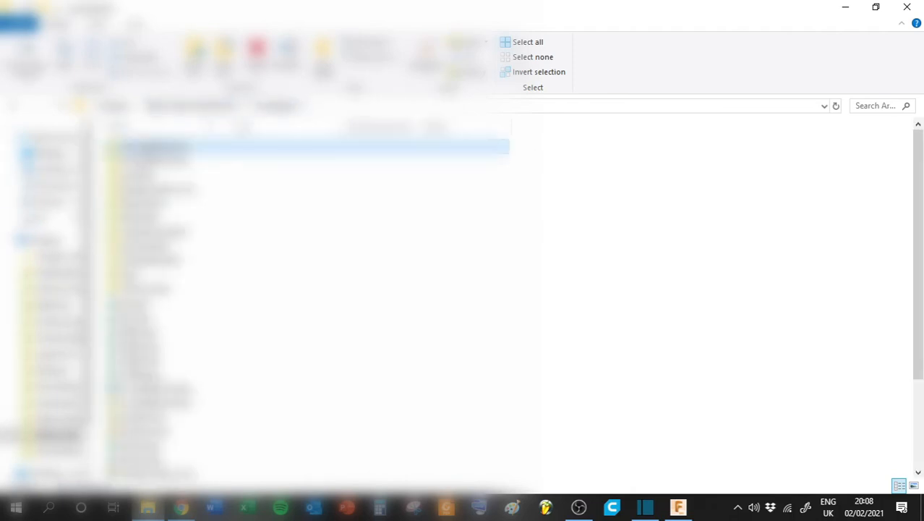
double_click(153, 149)
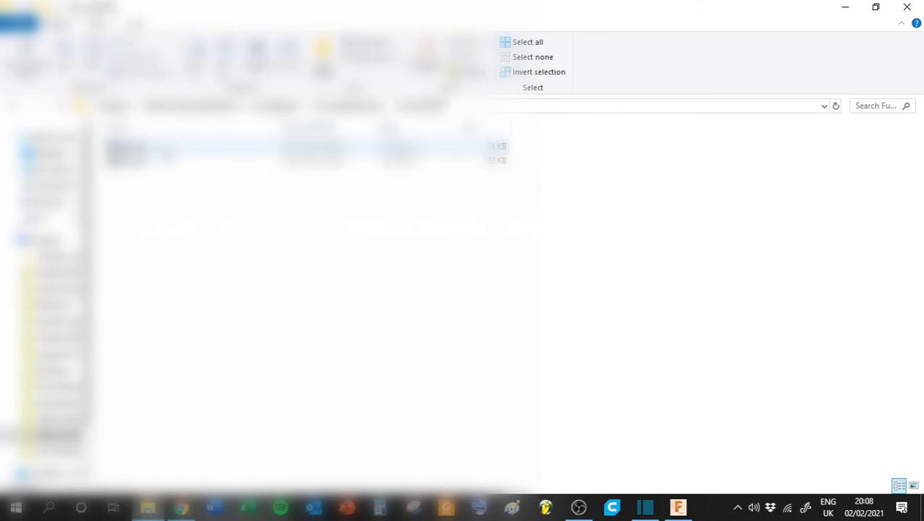
double_click(148, 148)
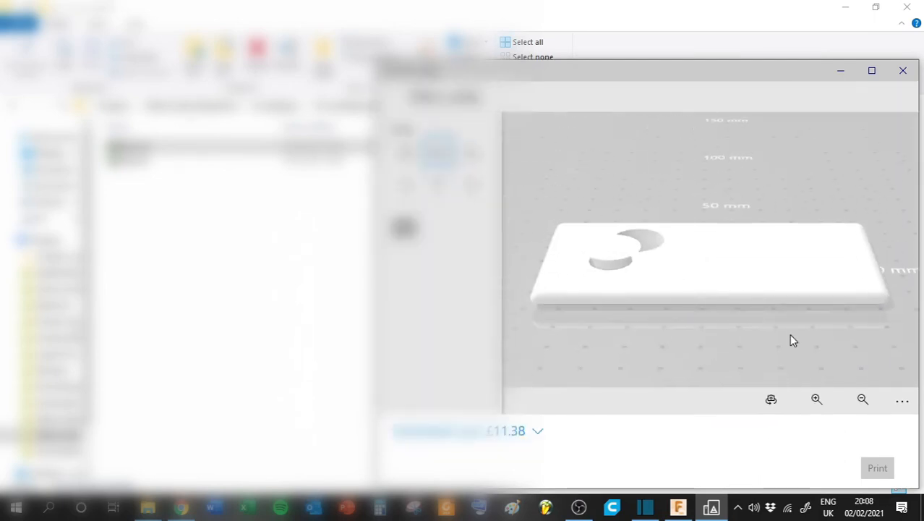
drag(814, 307, 653, 264)
- Open the box body's STL file in the 3D print preview and inspect its open interior and raised text
click(128, 164)
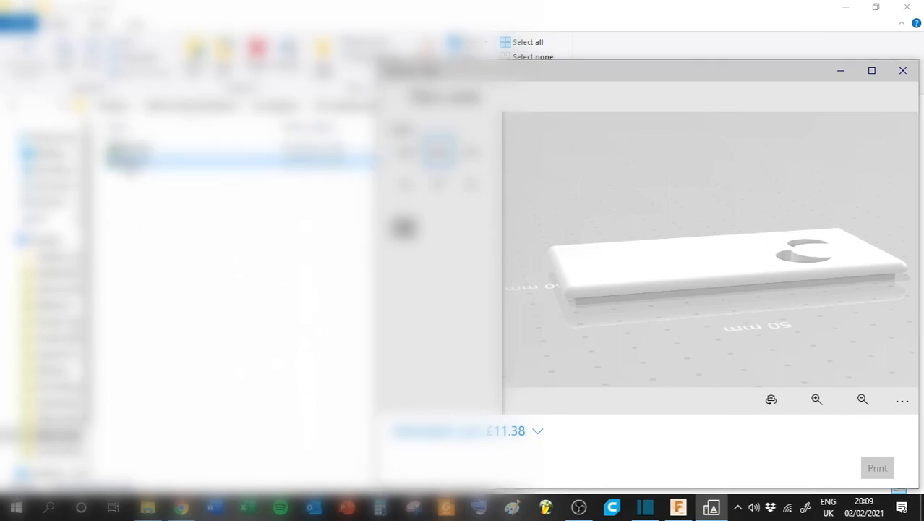
drag(669, 243, 558, 253)
drag(711, 257, 745, 230)
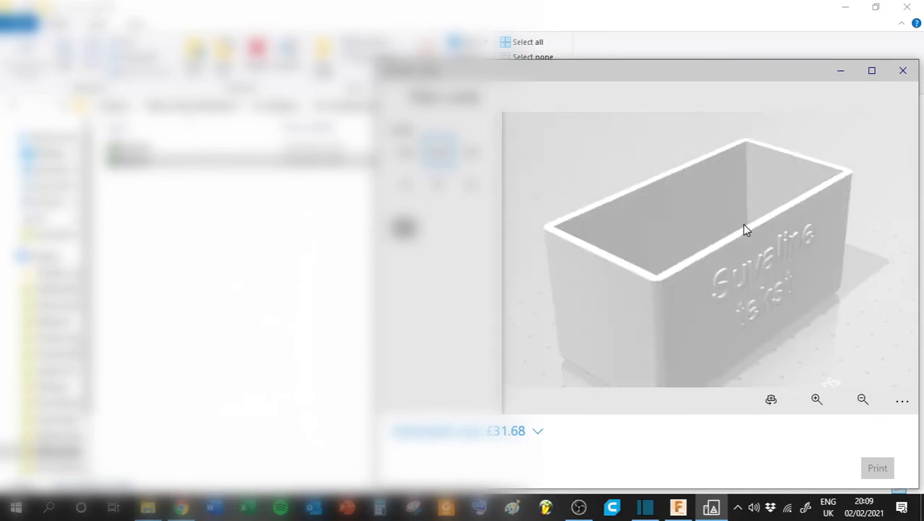